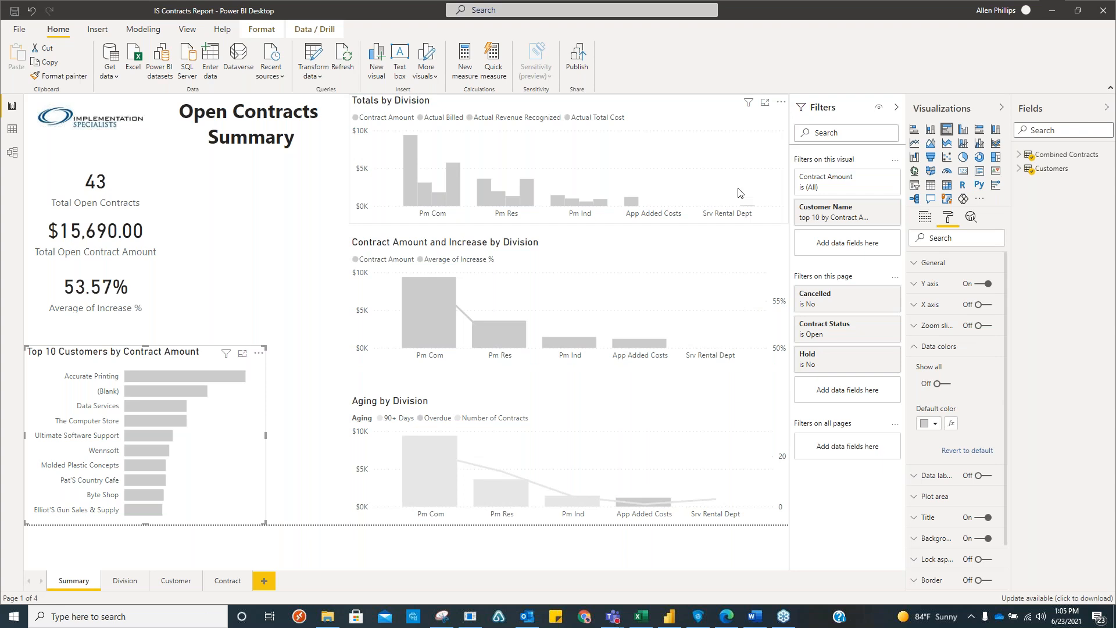
Collapse the Filters and Fields panes to enlarge the report canvas, leaving the Visualizations pane expanded.
{"action": "left_click", "coordinate": [894, 110]}
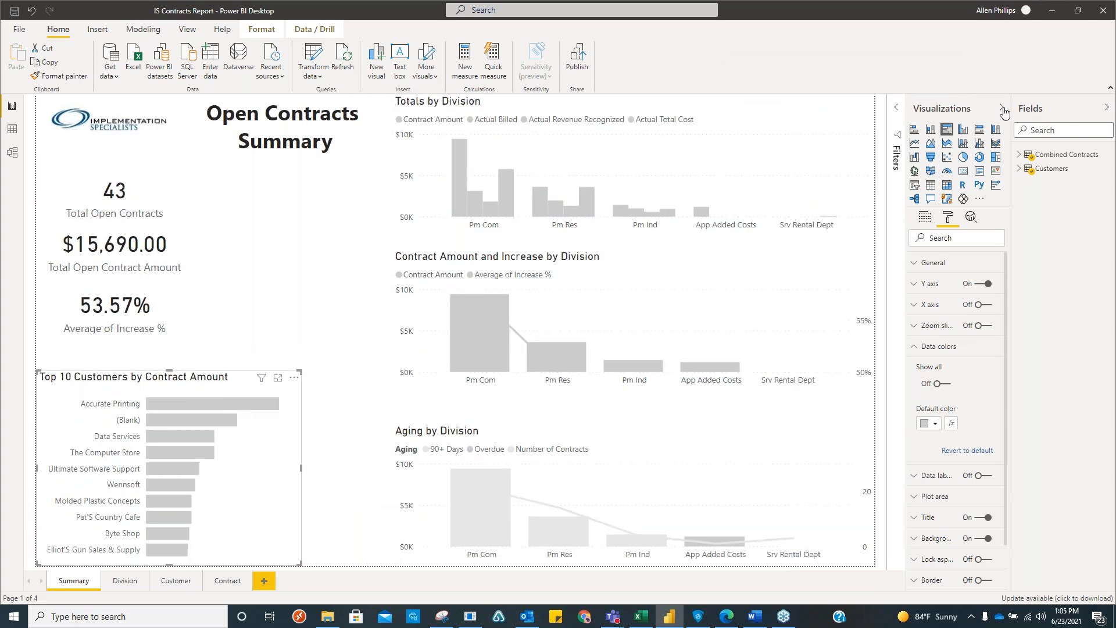
{"action": "left_click", "coordinate": [1003, 109]}
{"action": "left_click", "coordinate": [1105, 108]}
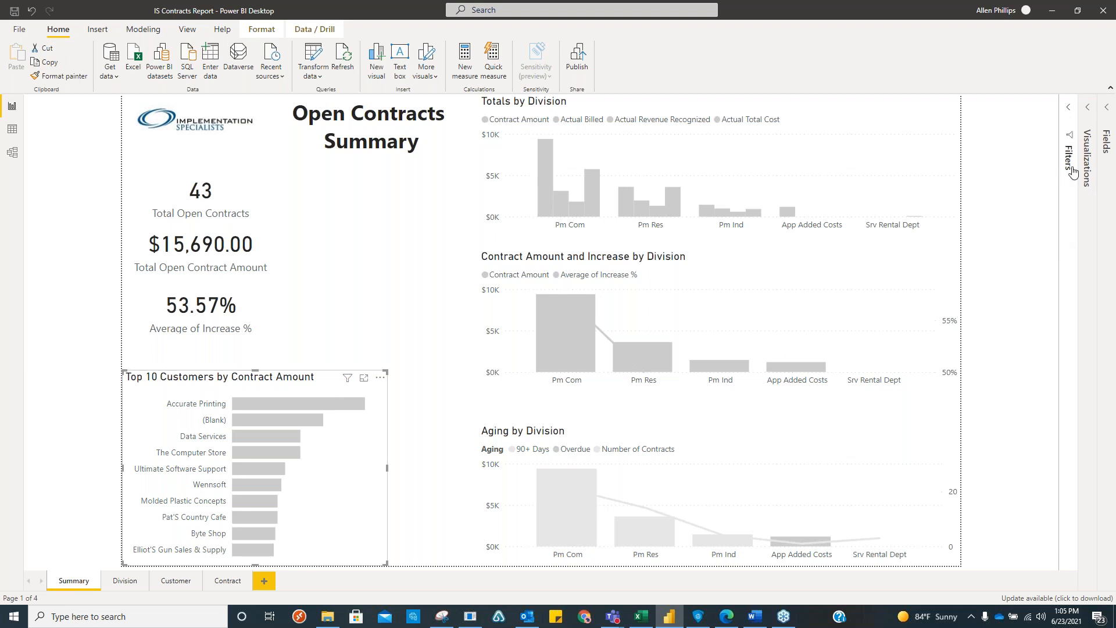
{"action": "left_click", "coordinate": [1090, 108]}
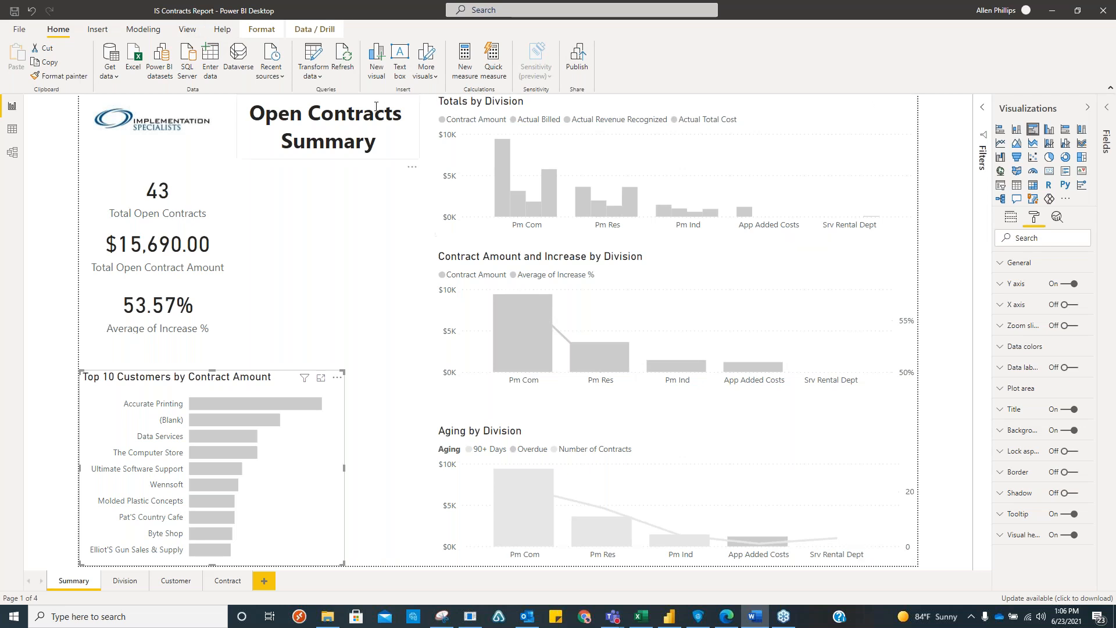
Apply the built-in dark blue theme with the light wave-line background to the report.
{"action": "left_click", "coordinate": [145, 30]}
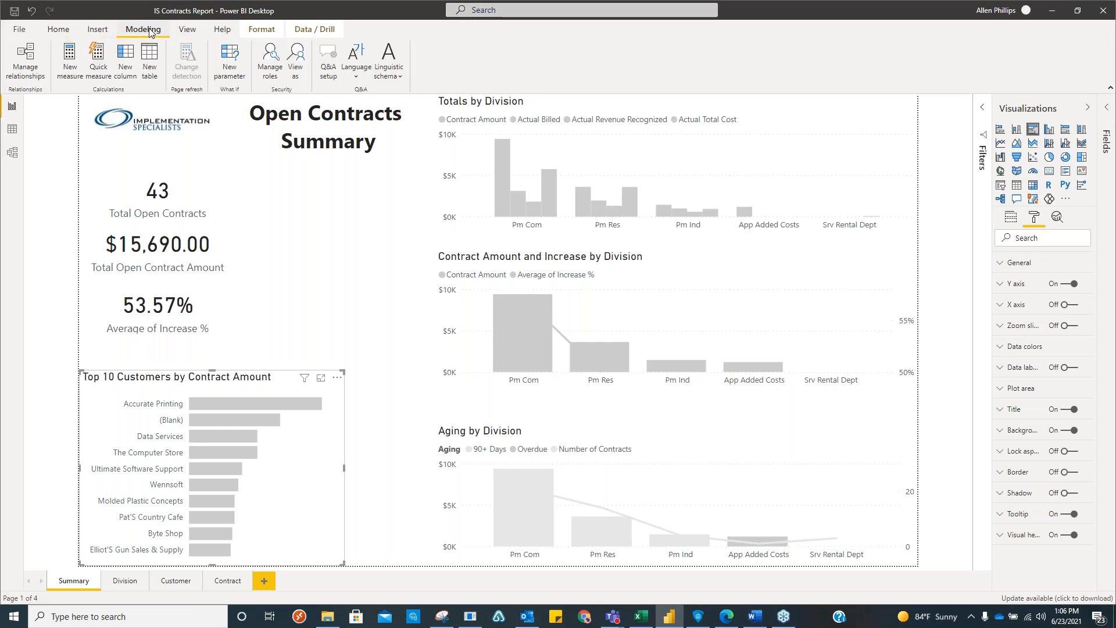
{"action": "left_click", "coordinate": [190, 32]}
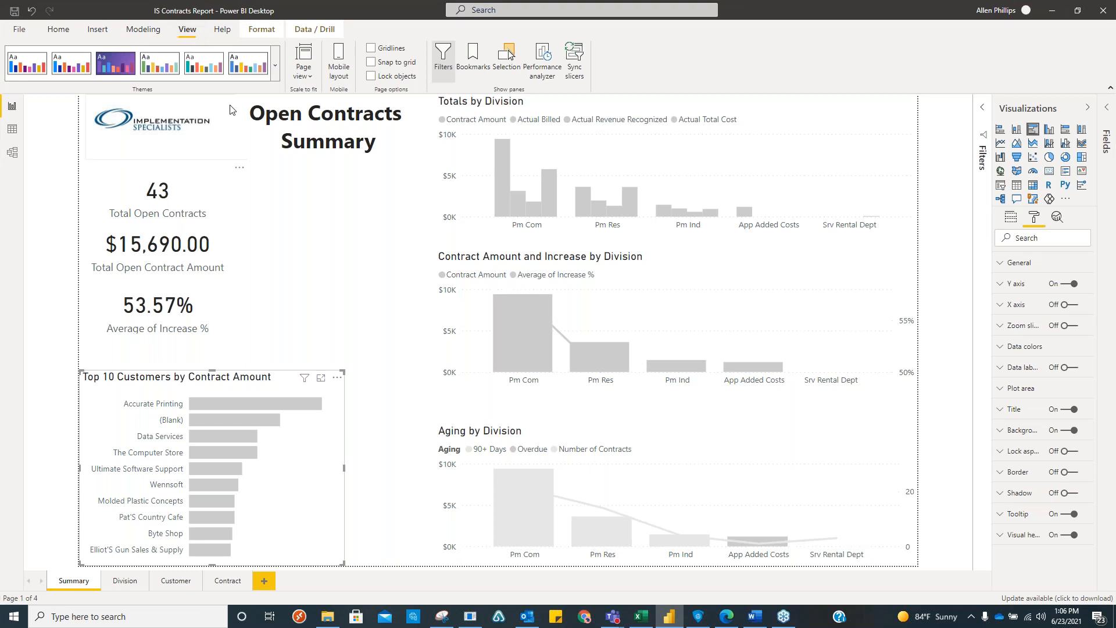
{"action": "left_click", "coordinate": [275, 68]}
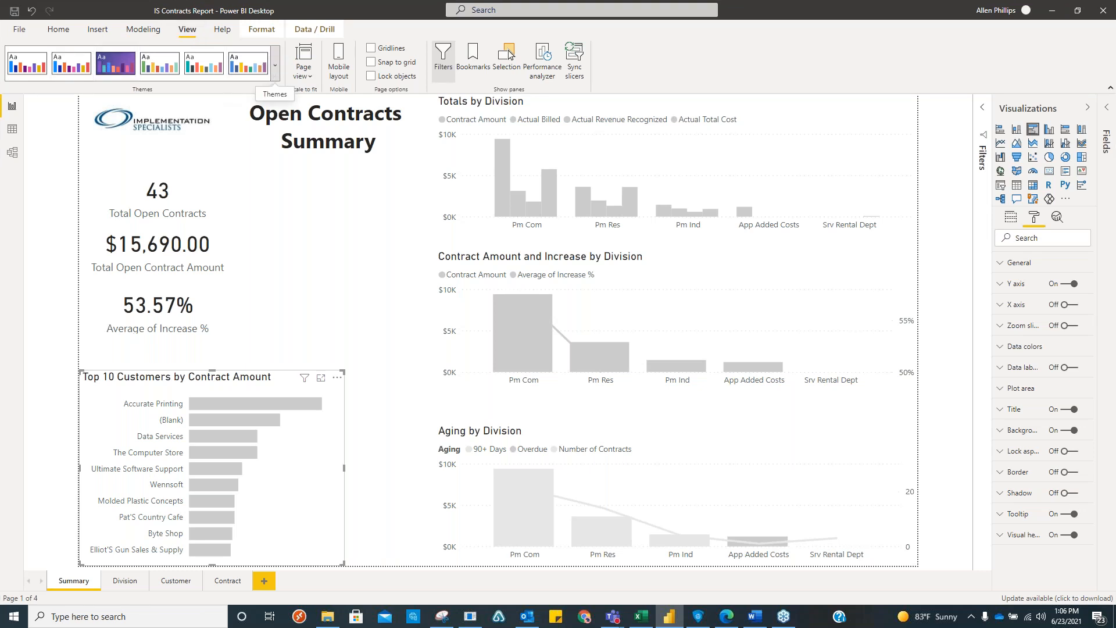
{"action": "left_click", "coordinate": [276, 65]}
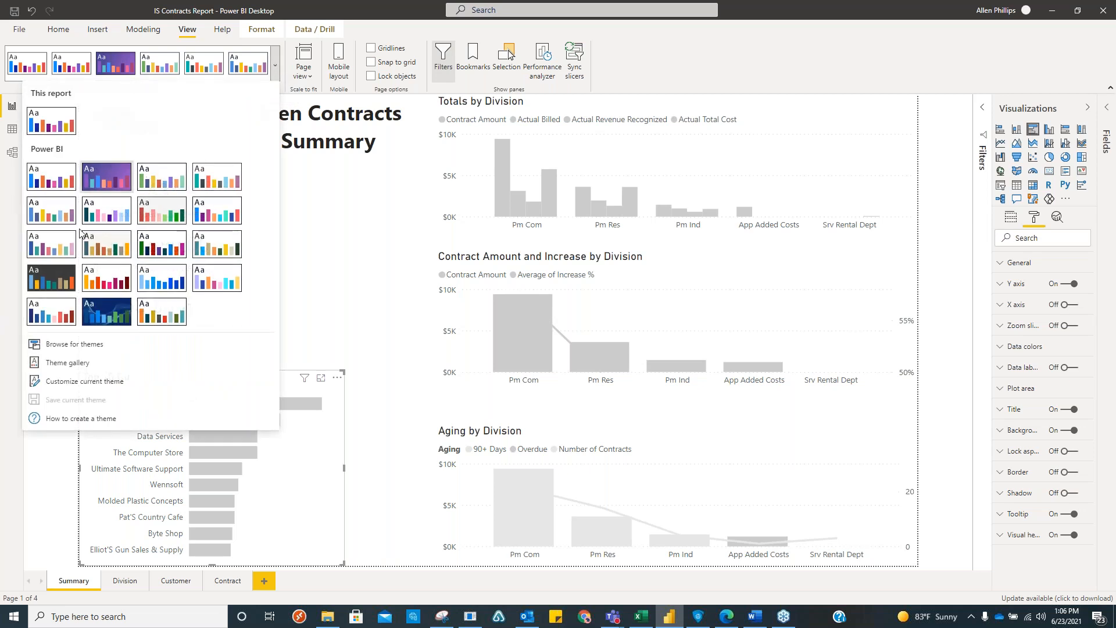
{"action": "left_click", "coordinate": [110, 311]}
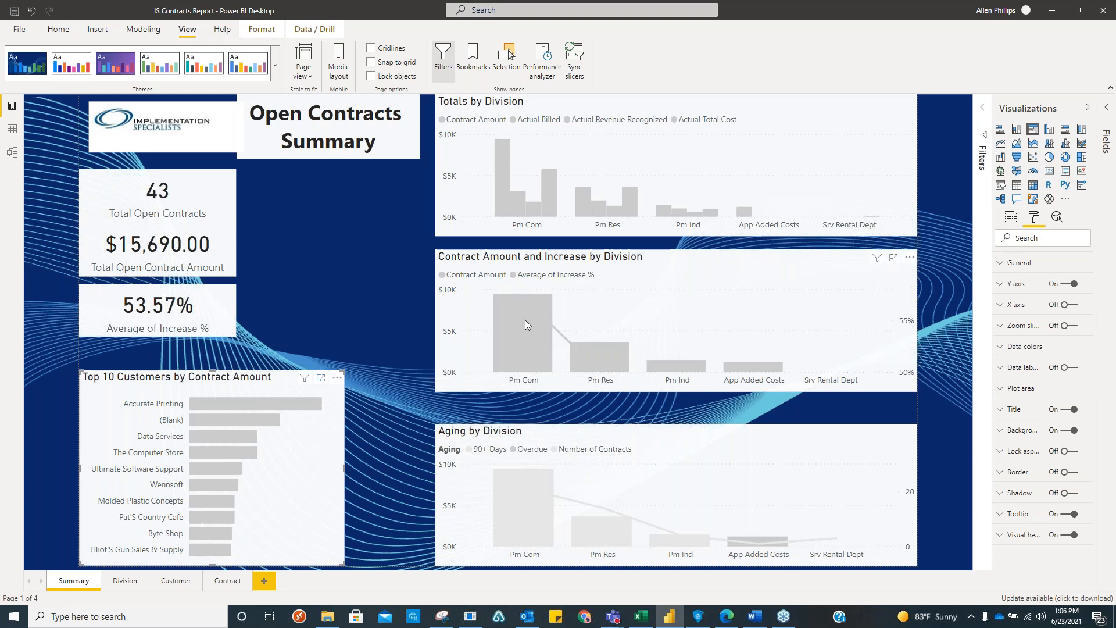
Try the City park and purple gradient themes on the report, and reapply the dark blue wave theme.
{"action": "left_click", "coordinate": [160, 68]}
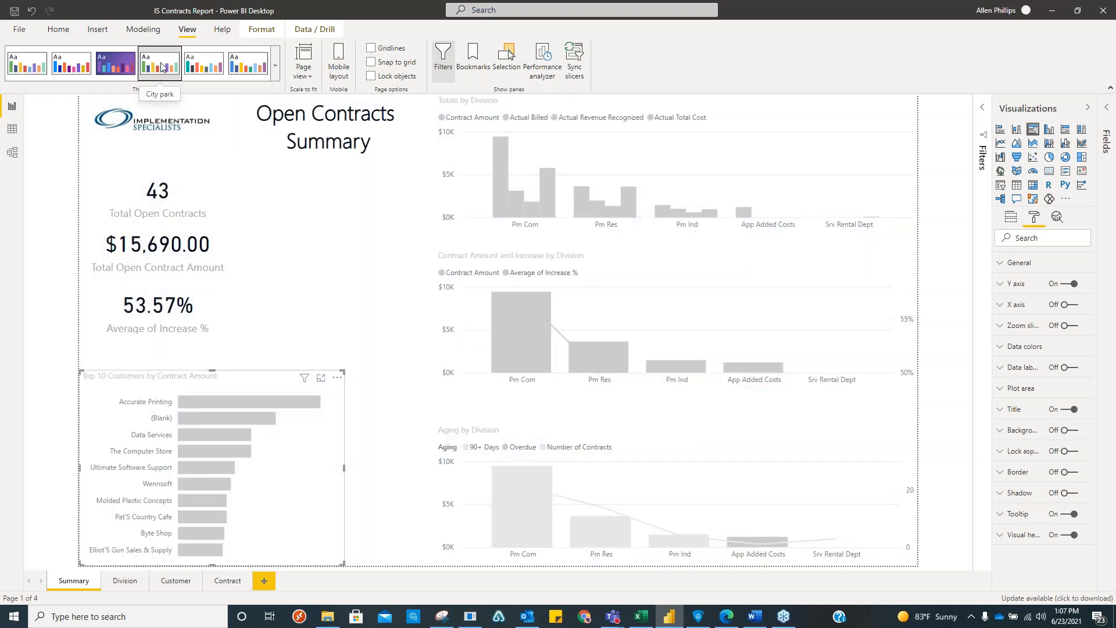
{"action": "left_click", "coordinate": [276, 65]}
{"action": "key", "text": "Escape"}
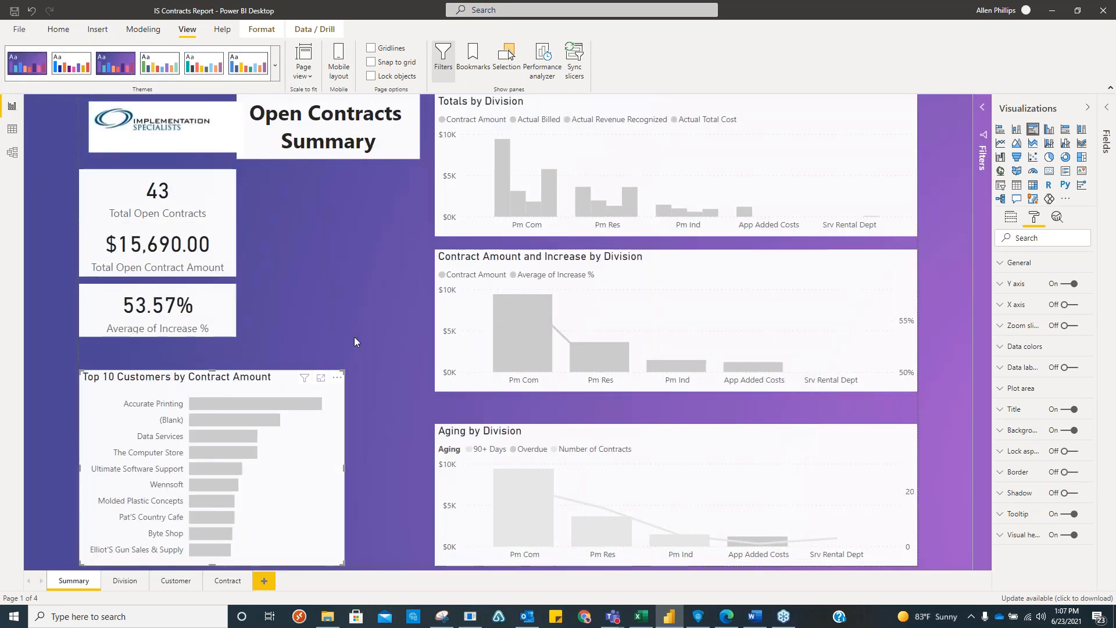
{"action": "left_click", "coordinate": [277, 67]}
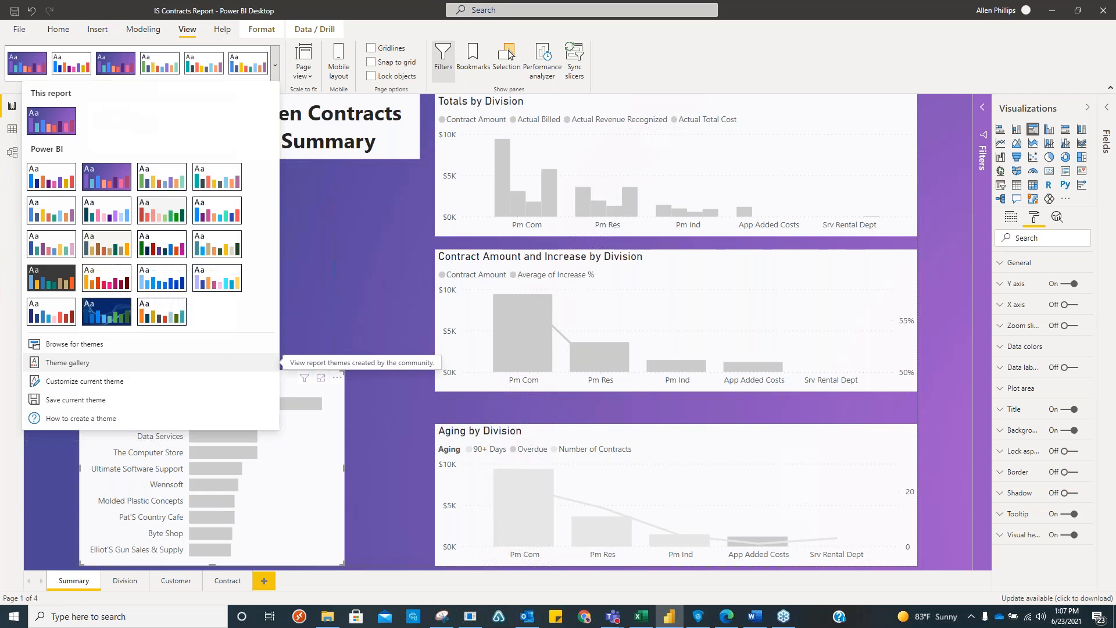
{"action": "left_click", "coordinate": [102, 316]}
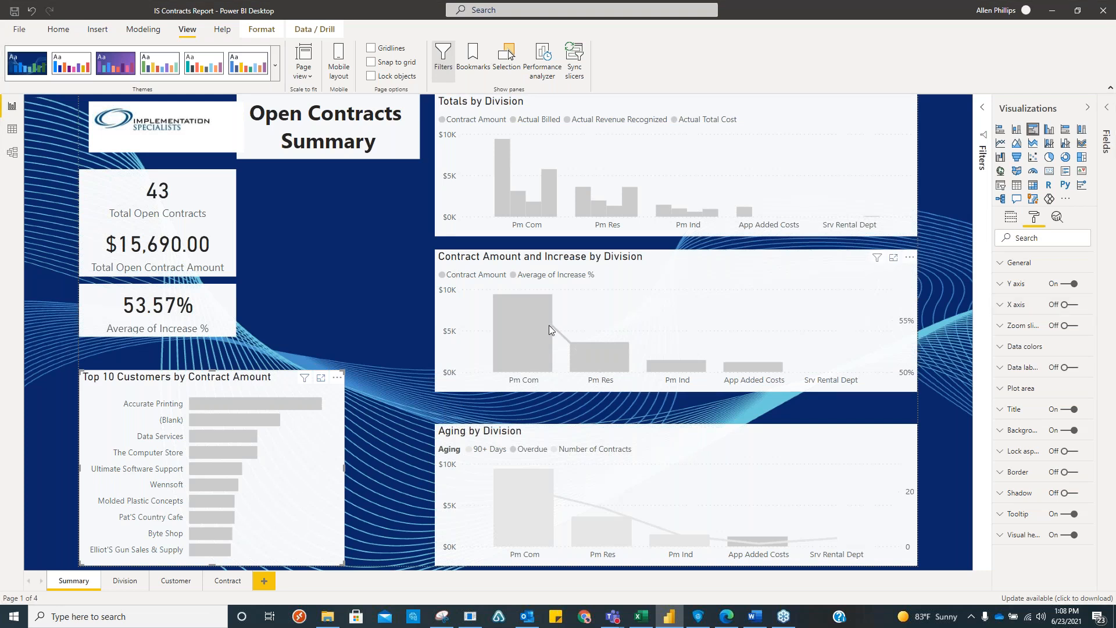
Check the division charts' data point details and the Top 10 Customers chart's field assignments, and return to its formatting options.
{"action": "mouse_move", "coordinate": [548, 326]}
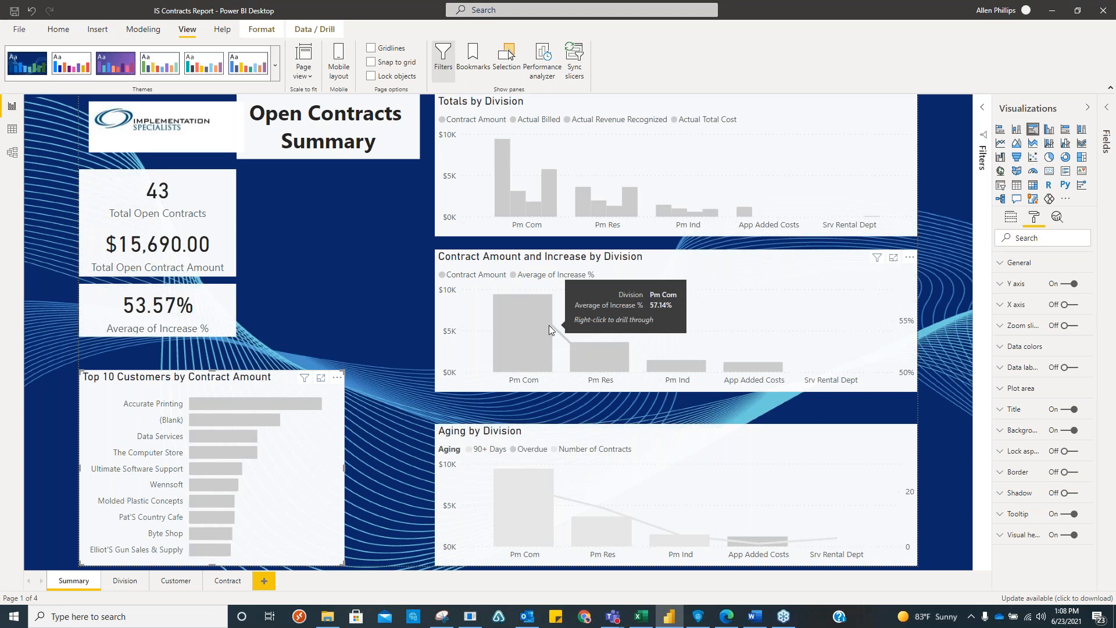
{"action": "mouse_move", "coordinate": [509, 499]}
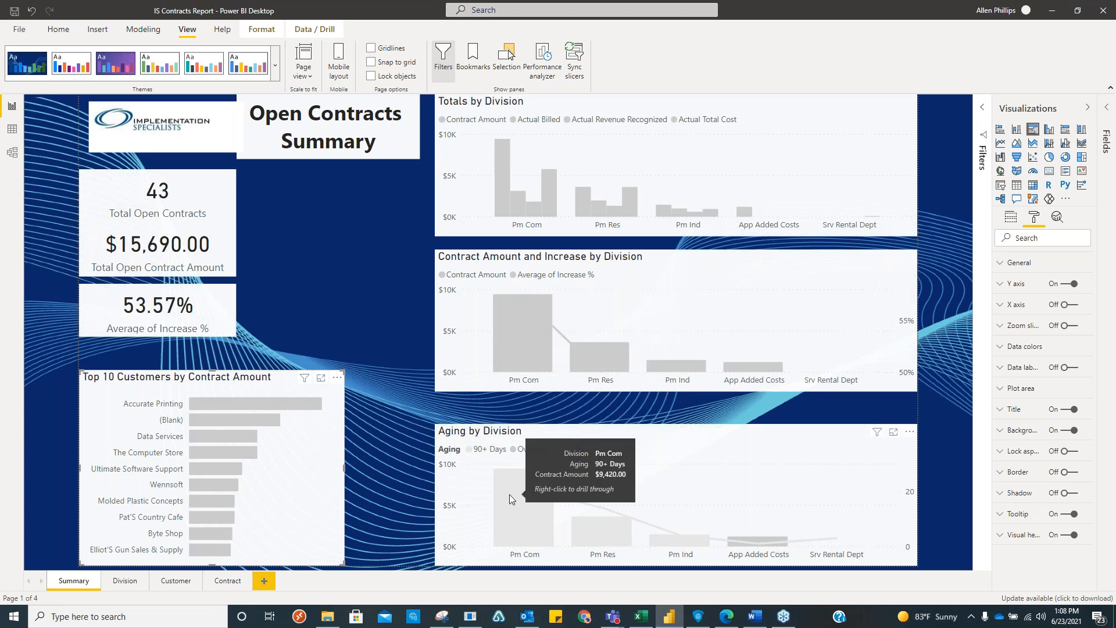
{"action": "left_click", "coordinate": [1011, 218]}
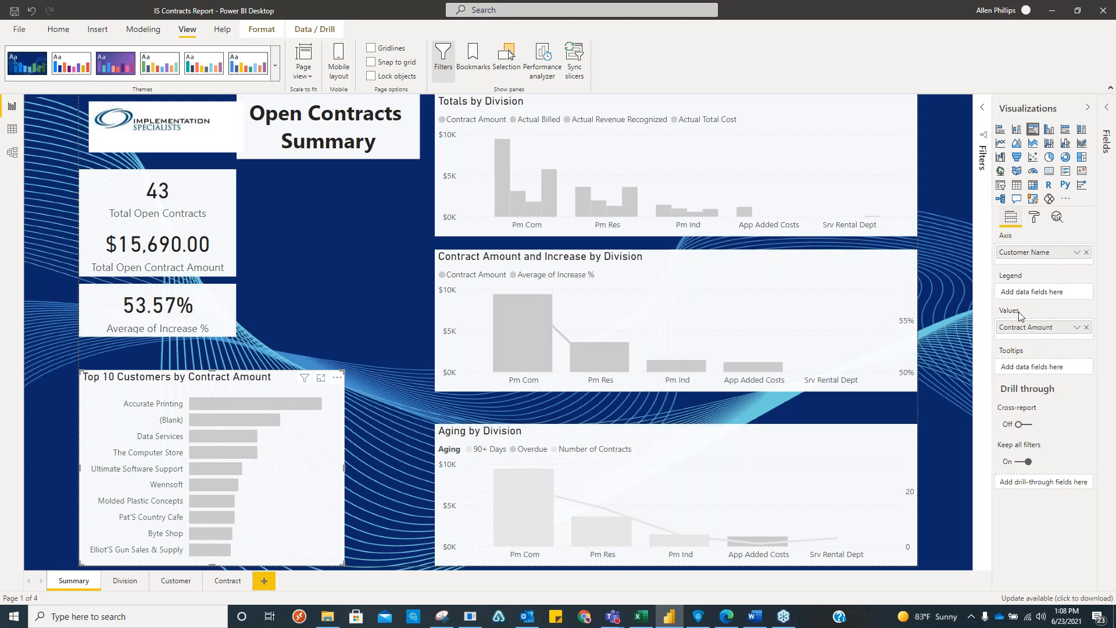
{"action": "left_click", "coordinate": [1035, 219]}
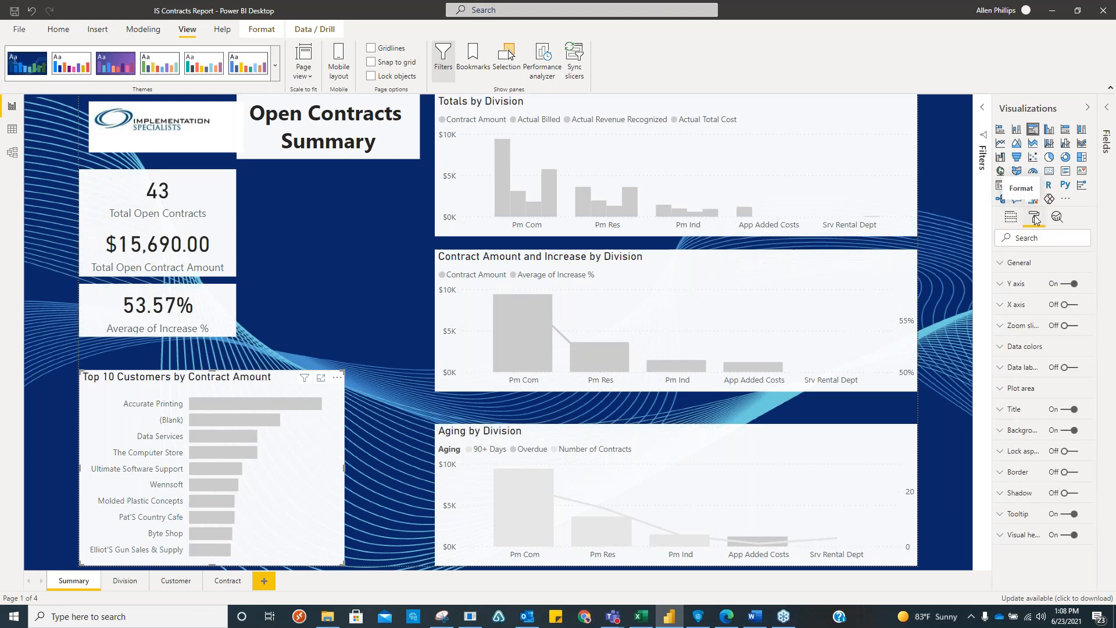
Expand the Fields pane and turn on Show all in the Top 10 Customers chart's data colors.
{"action": "left_click", "coordinate": [1108, 109]}
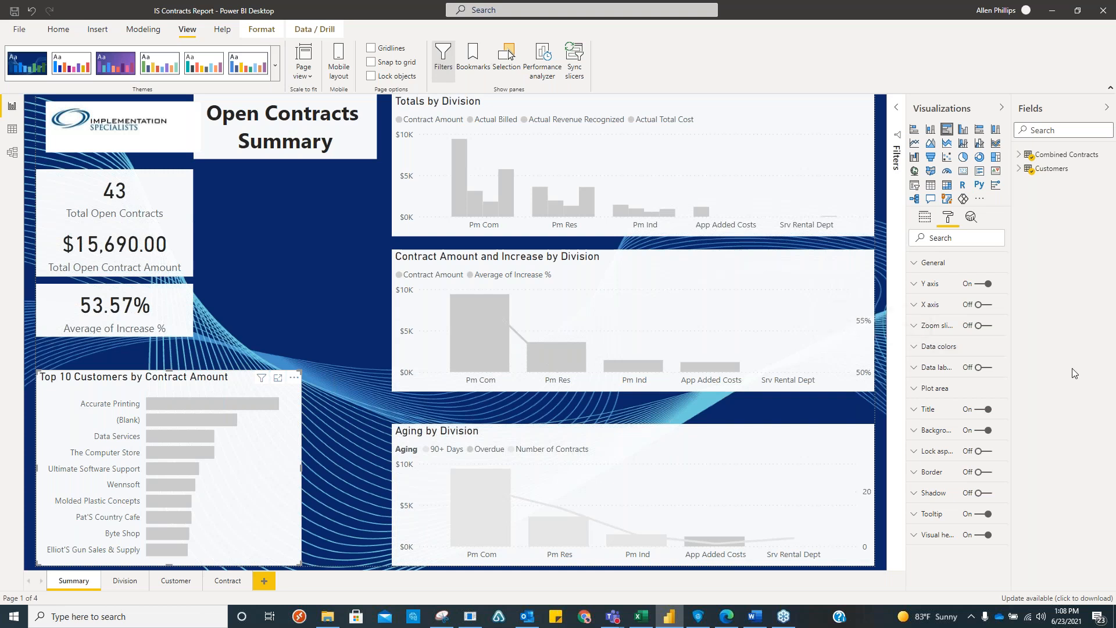
{"action": "left_click", "coordinate": [916, 347]}
{"action": "scroll", "coordinate": [954, 337], "scroll_direction": "down", "scroll_amount": 1}
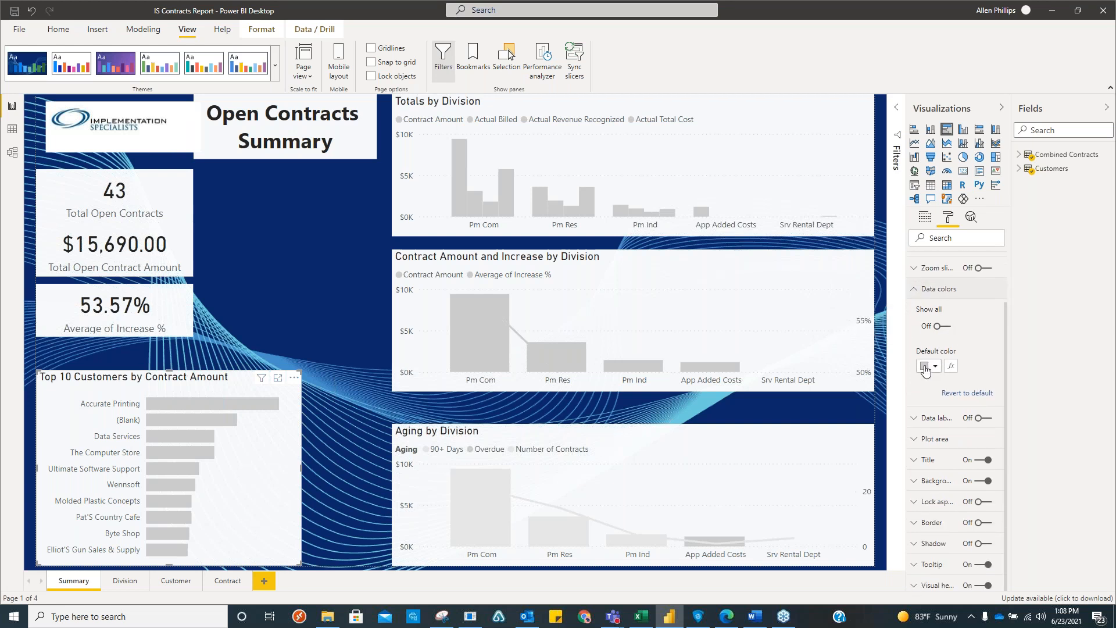
{"action": "left_click", "coordinate": [950, 329]}
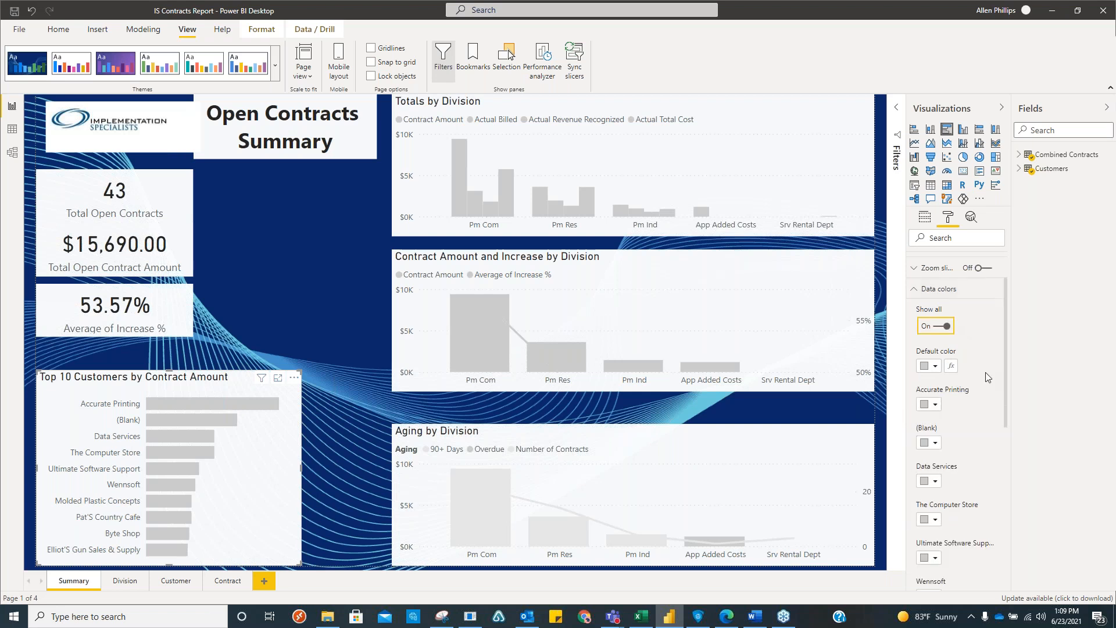
{"action": "scroll", "coordinate": [1005, 366], "scroll_direction": "down", "scroll_amount": 1}
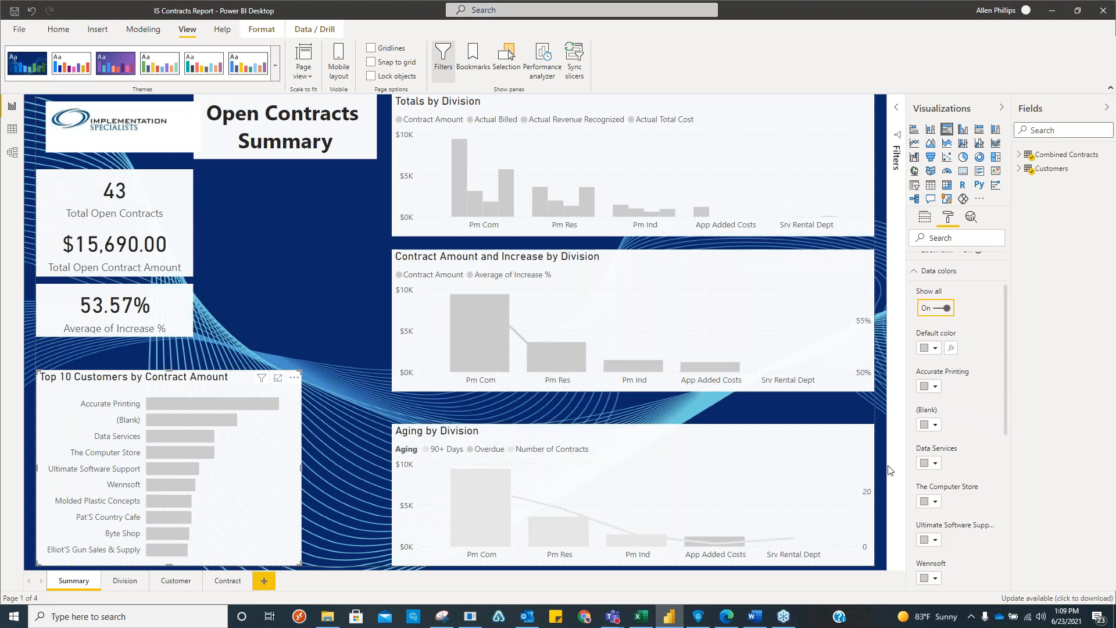
Turn on Show all in the data colors of the Contract Amount and Increase by Division chart.
{"action": "left_click", "coordinate": [820, 465]}
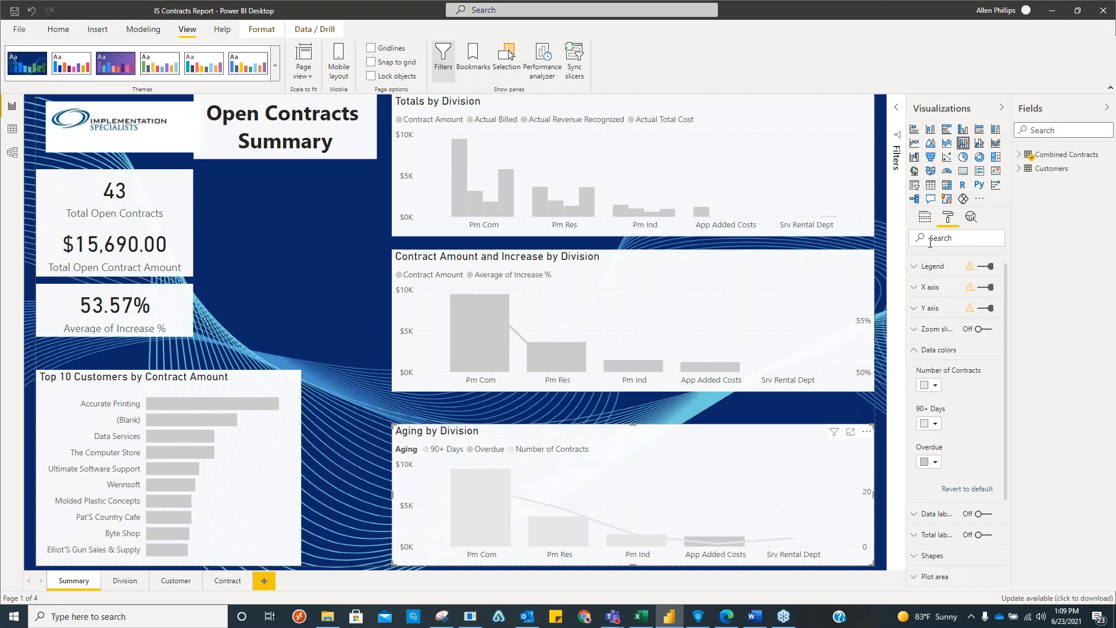
{"action": "left_click", "coordinate": [613, 336]}
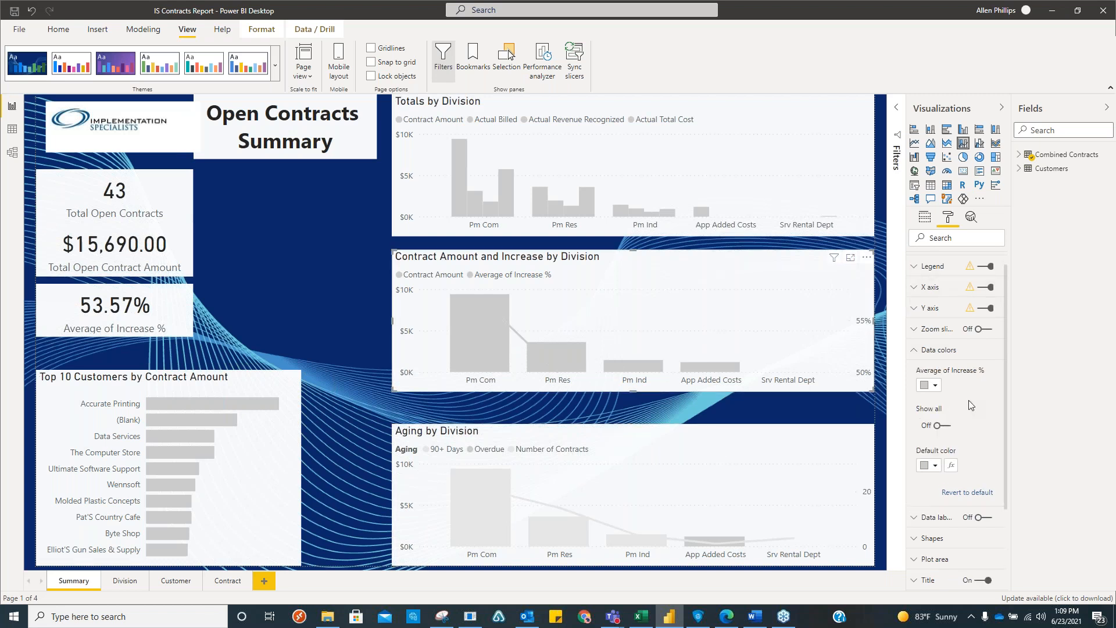
{"action": "left_click", "coordinate": [931, 385]}
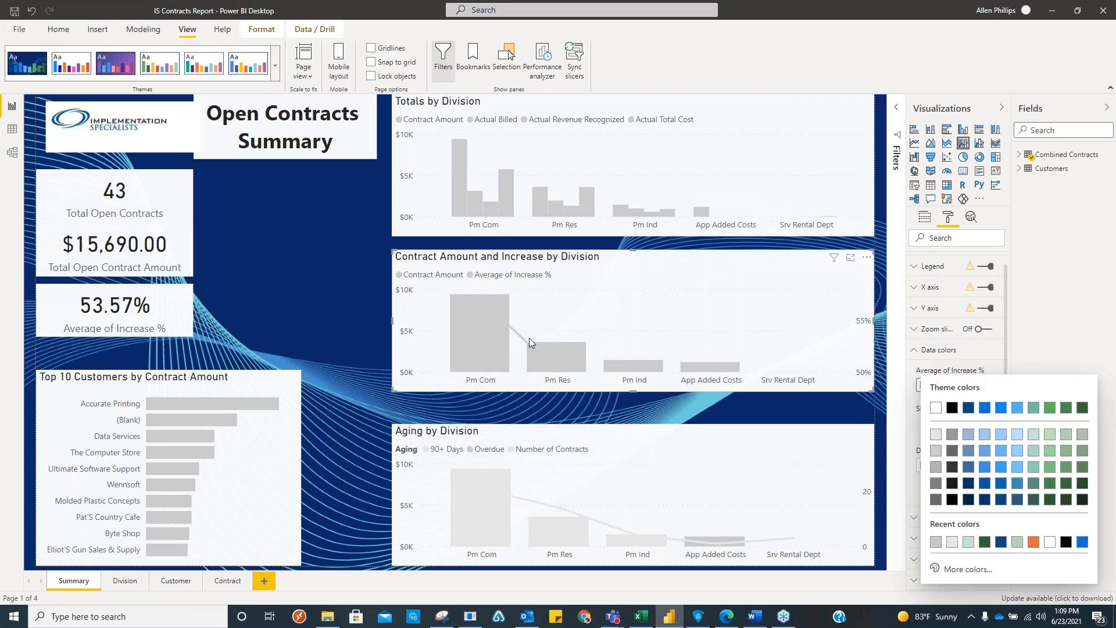
{"action": "left_click", "coordinate": [989, 347]}
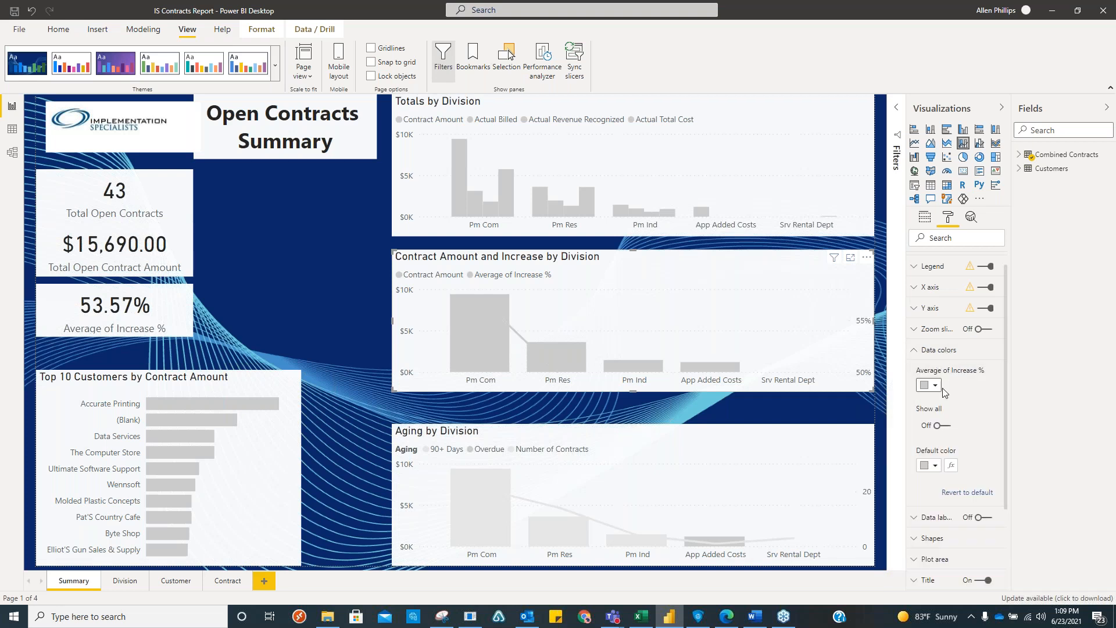
{"action": "left_click", "coordinate": [947, 427]}
{"action": "scroll", "coordinate": [918, 401], "scroll_direction": "down", "scroll_amount": 2}
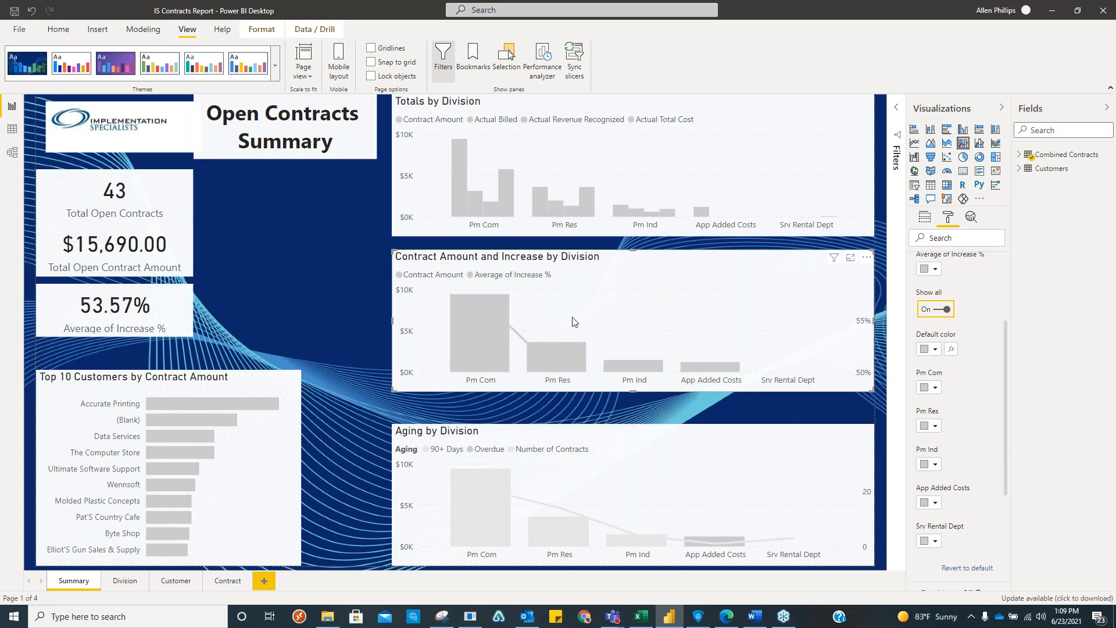
Set the Contract Amount and Increase by Division chart's default color to teal and its Pm Com column to orange.
{"action": "left_click", "coordinate": [936, 349]}
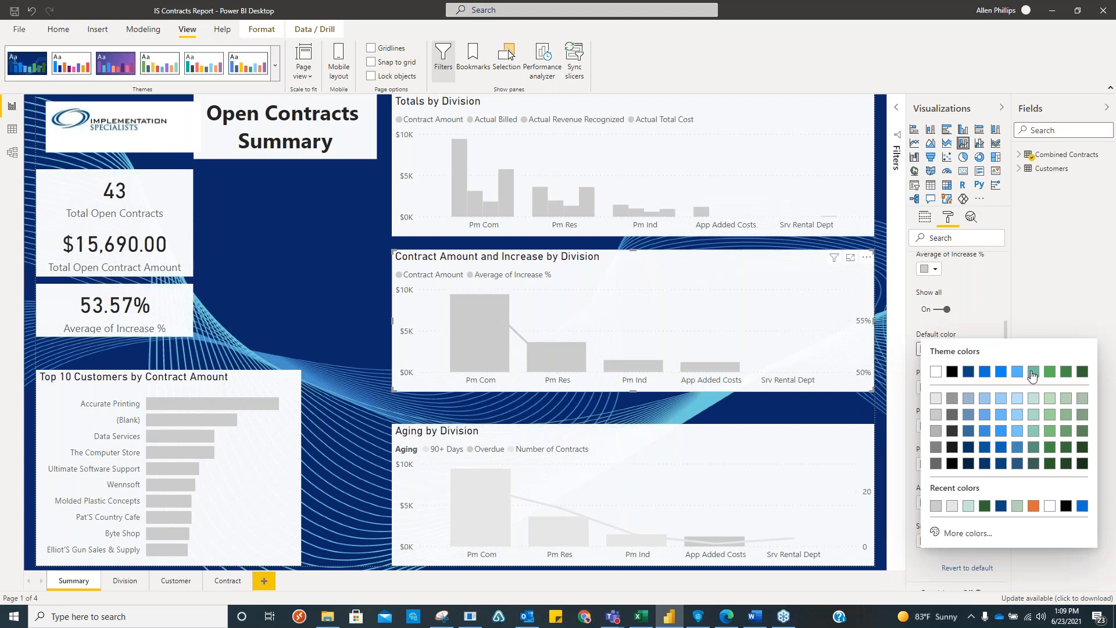
{"action": "left_click", "coordinate": [1034, 372]}
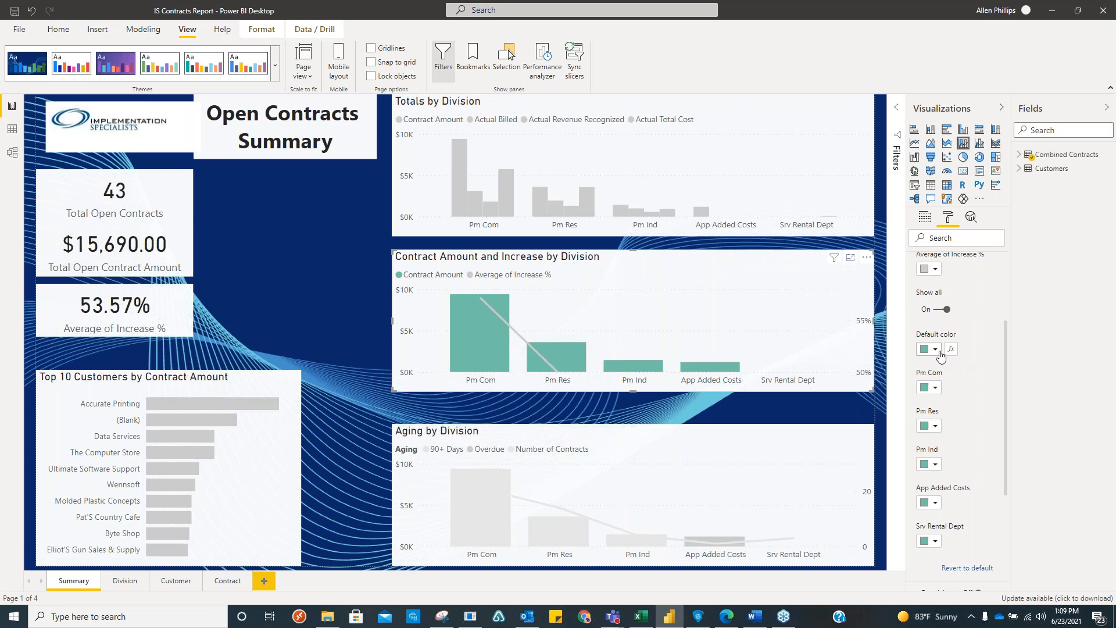
{"action": "left_click", "coordinate": [934, 388]}
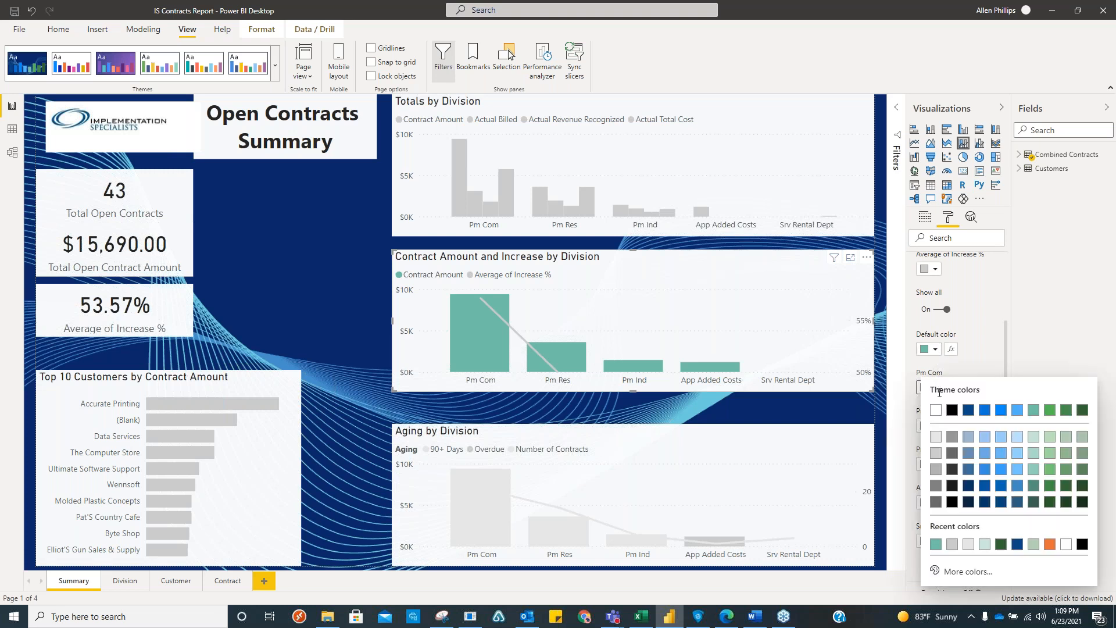
{"action": "left_click", "coordinate": [1050, 543]}
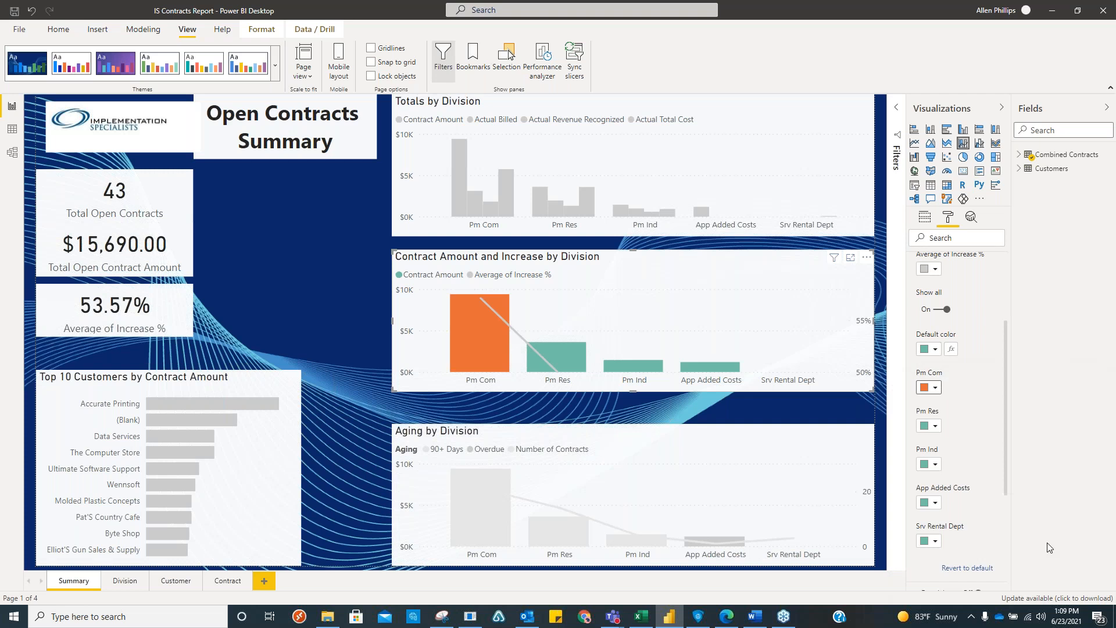
{"action": "mouse_move", "coordinate": [489, 339]}
Color the Pm Res column light blue and the Pm Ind column pale grayish blue in the same chart.
{"action": "left_click", "coordinate": [938, 426]}
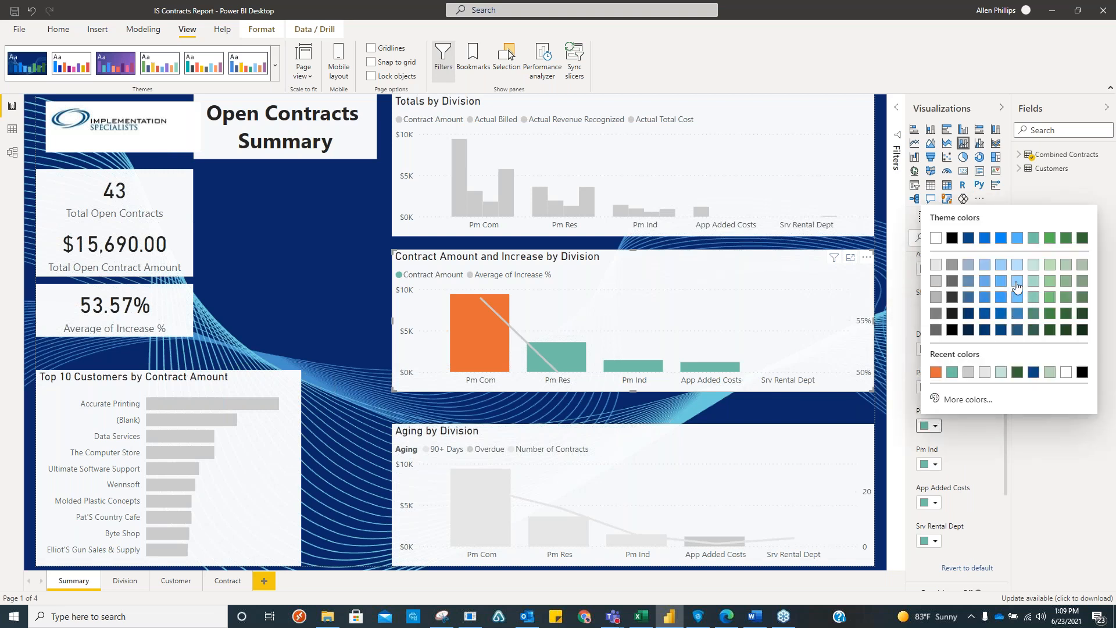
{"action": "left_click", "coordinate": [1016, 285]}
{"action": "left_click", "coordinate": [937, 465]}
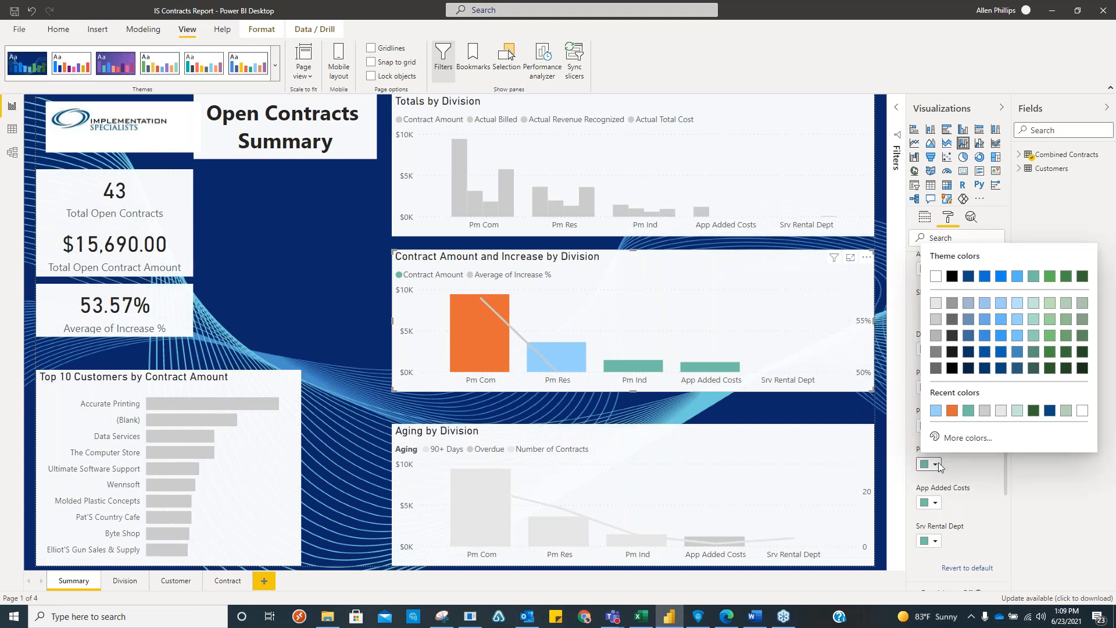
{"action": "left_click", "coordinate": [1034, 336]}
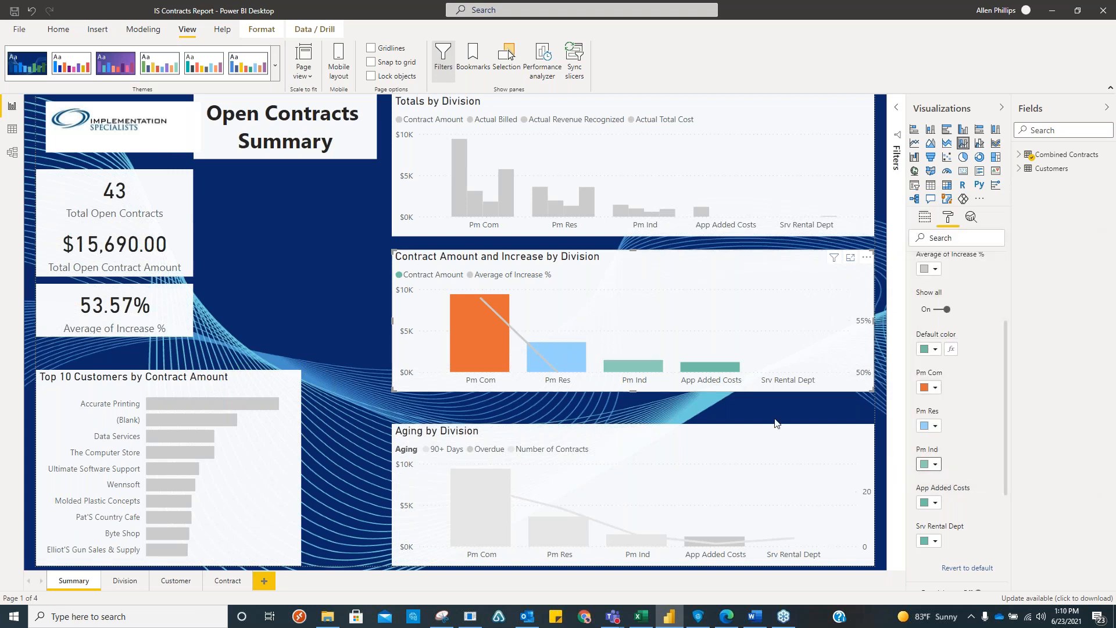
{"action": "left_click", "coordinate": [935, 465]}
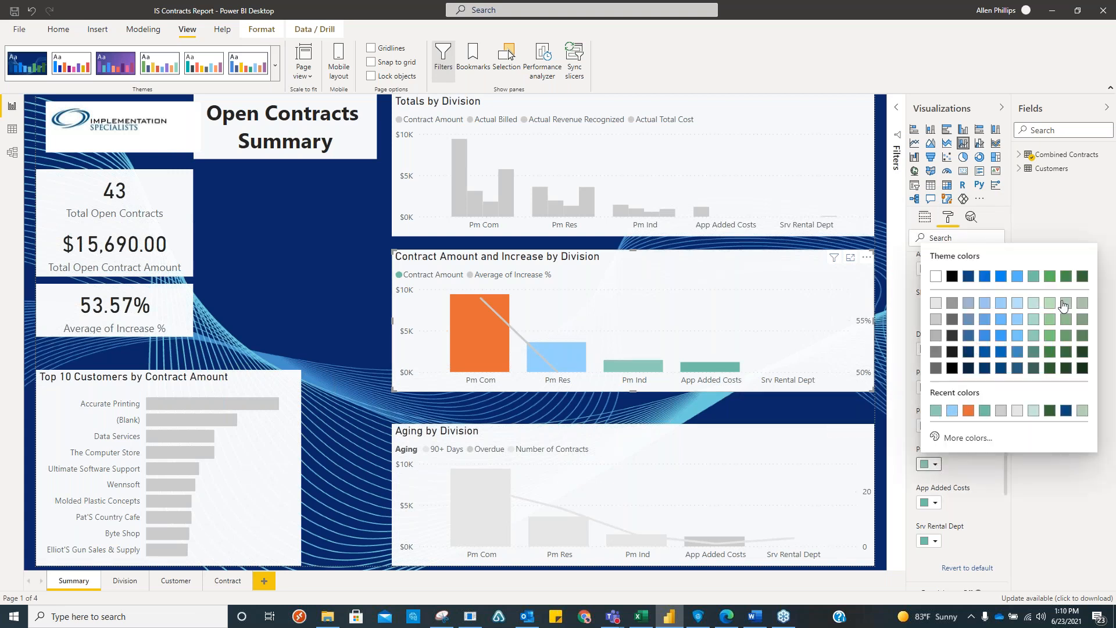
{"action": "left_click", "coordinate": [968, 307]}
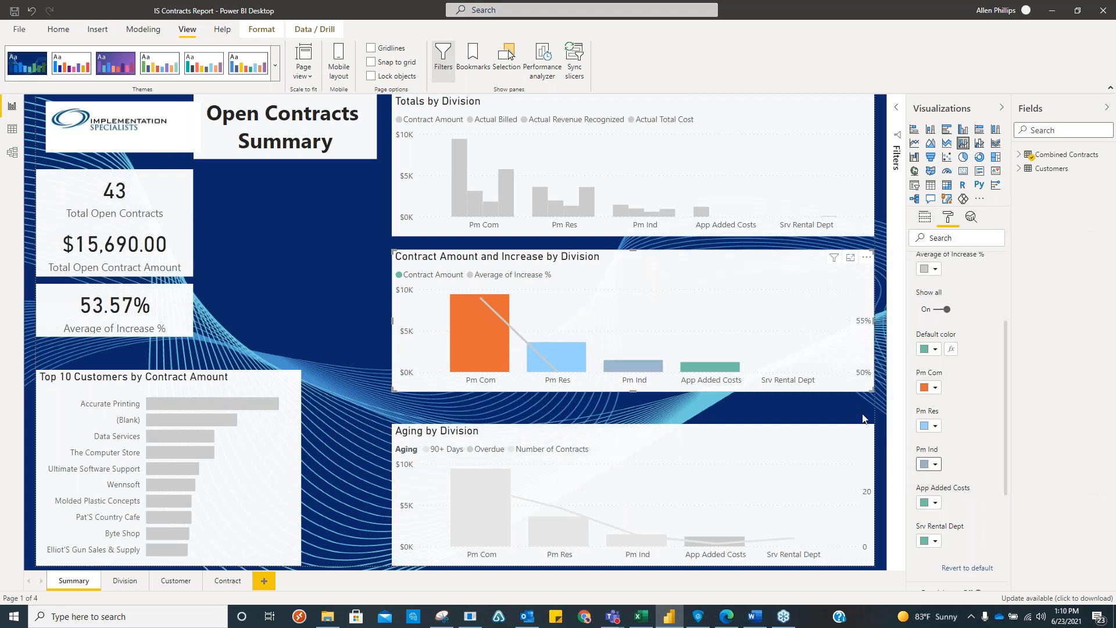
Cross-filter the report page by the App Added Costs column of the Contract Amount and Increase by Division chart.
{"action": "left_click", "coordinate": [731, 370]}
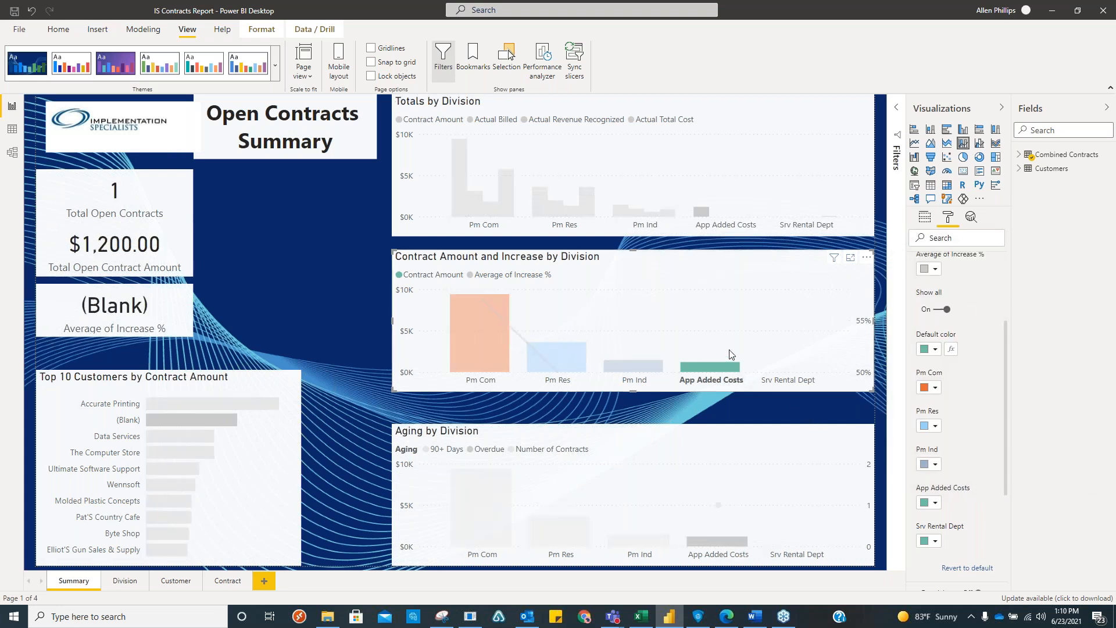
Clear the App Added Costs cross-filter from the report page.
{"action": "left_click", "coordinate": [725, 349]}
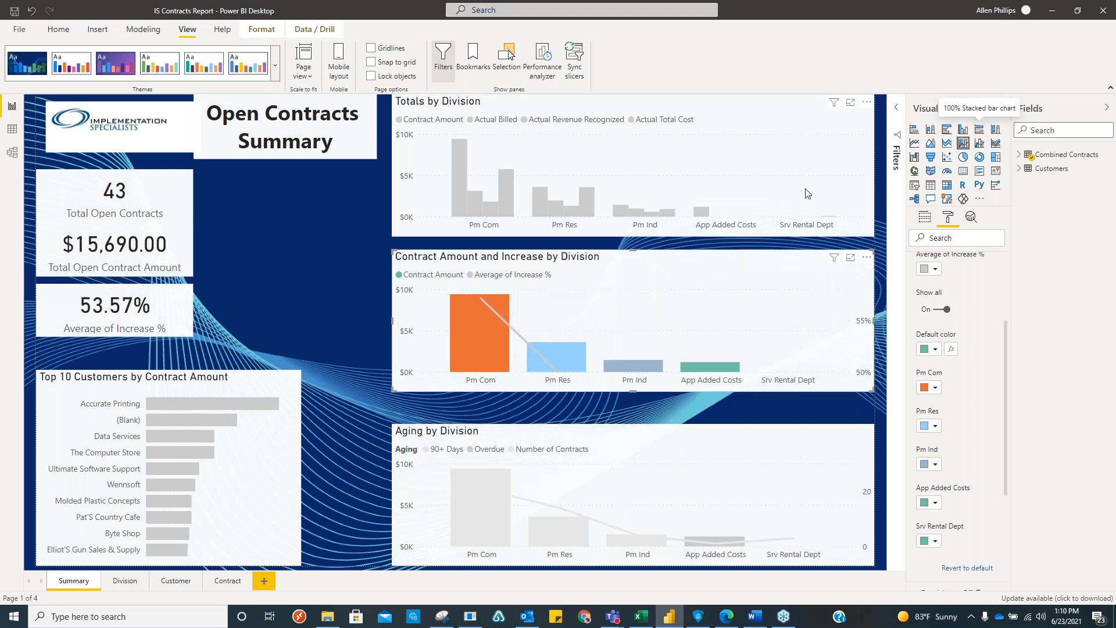
{"action": "mouse_move", "coordinate": [466, 358]}
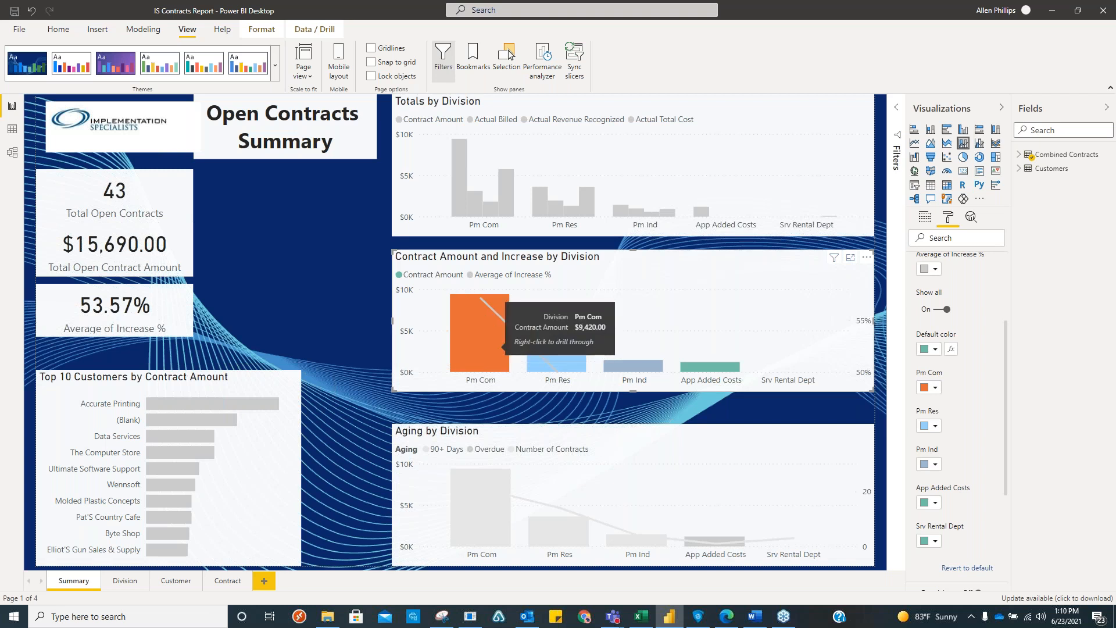
Try the stacked bar chart type on the Contract Amount and Increase by Division chart, cross-filter by Pm Com, and undo the type change.
{"action": "left_click", "coordinate": [914, 130]}
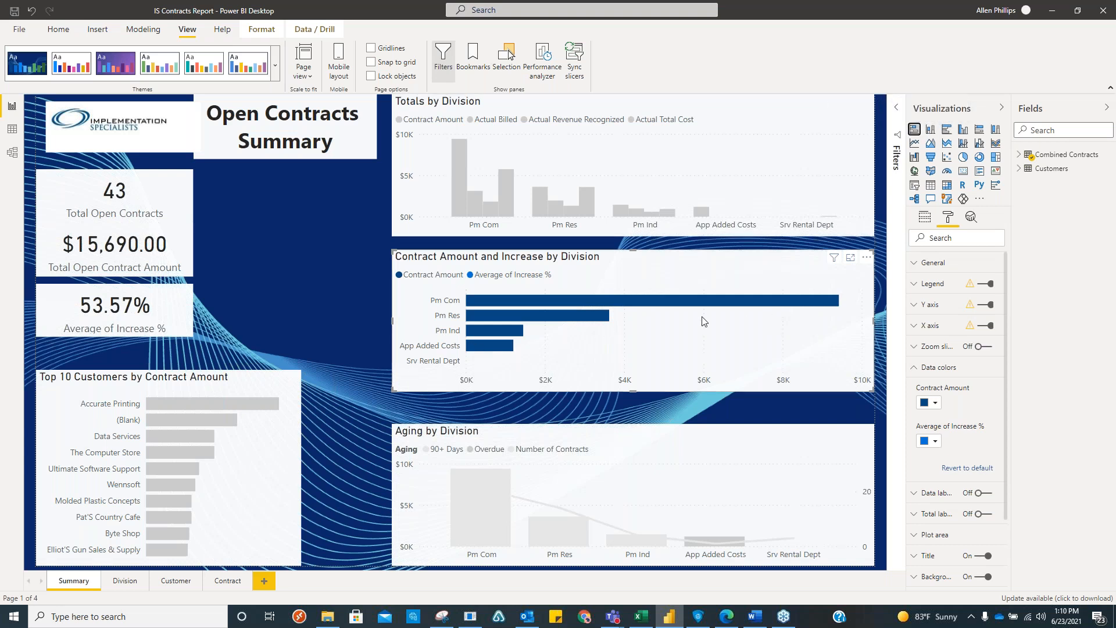
{"action": "mouse_move", "coordinate": [502, 303]}
{"action": "left_click", "coordinate": [632, 300]}
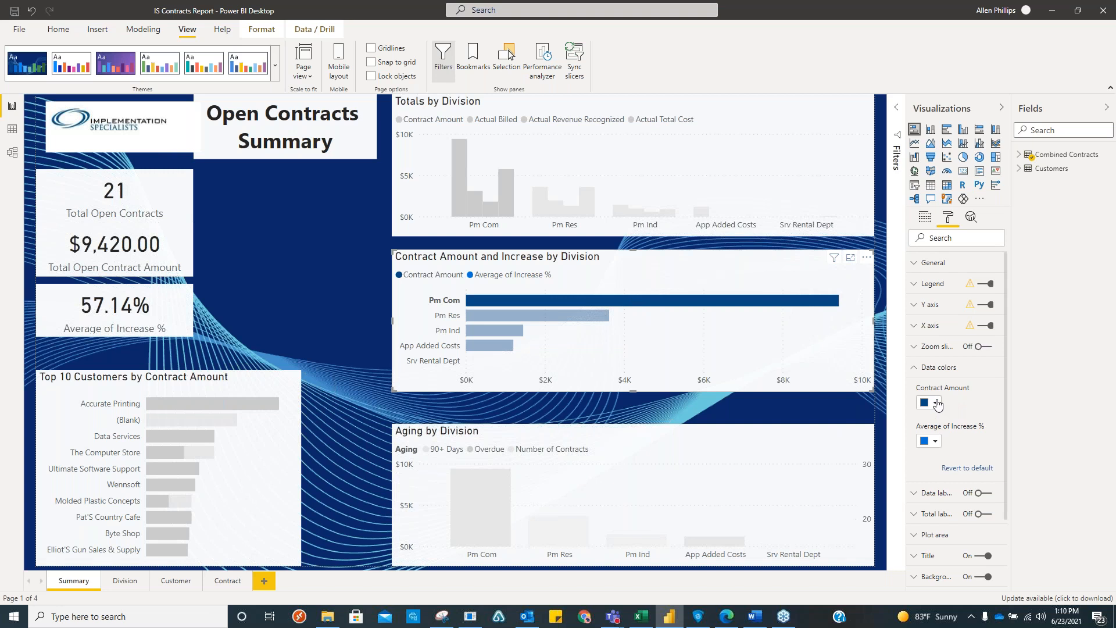
{"action": "mouse_move", "coordinate": [522, 351]}
{"action": "left_click", "coordinate": [32, 11]}
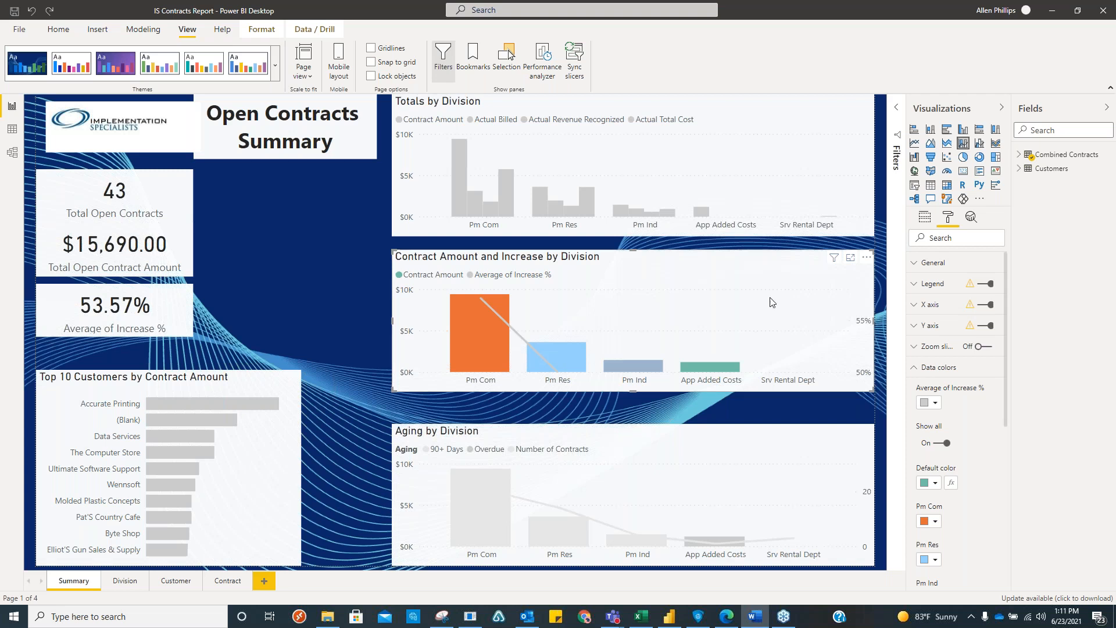
{"action": "left_click", "coordinate": [627, 177]}
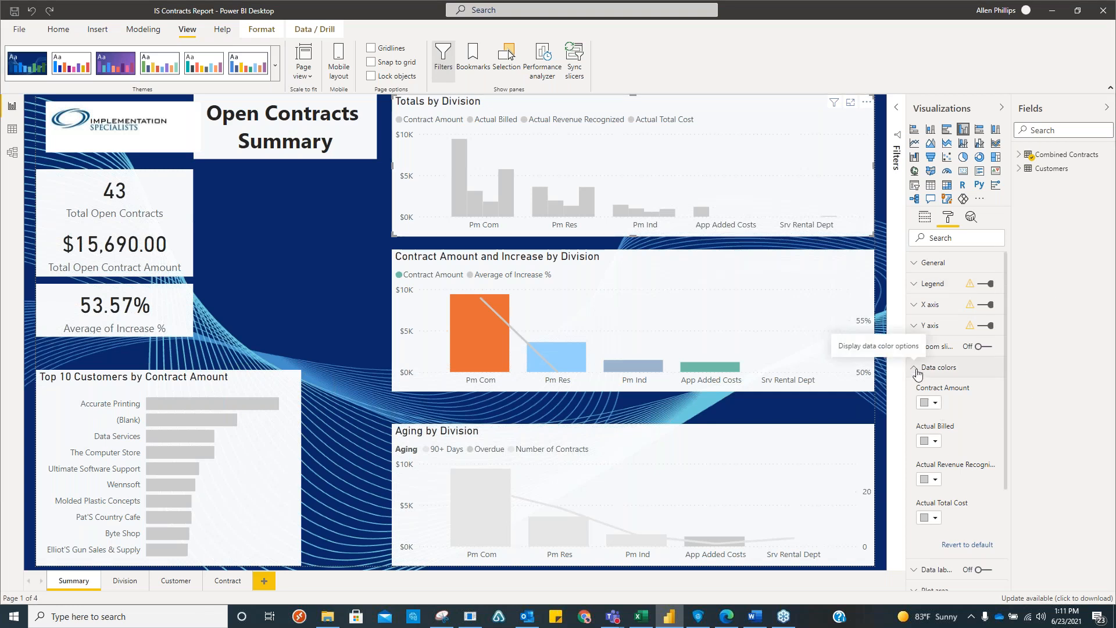
{"action": "left_click", "coordinate": [686, 326]}
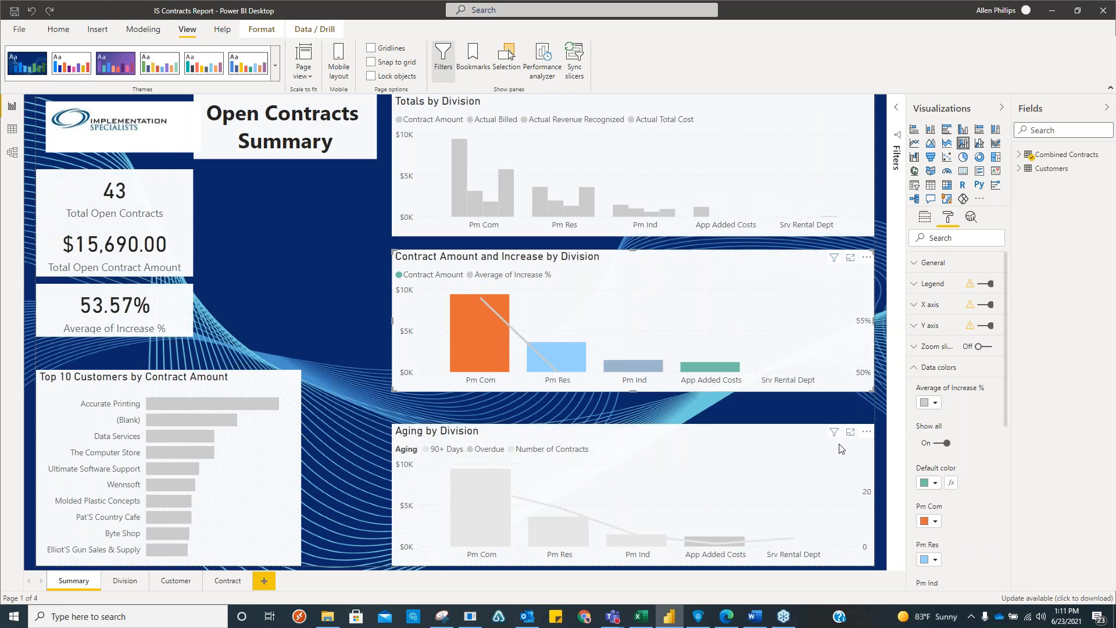
{"action": "scroll", "coordinate": [1000, 411], "scroll_direction": "down", "scroll_amount": 3}
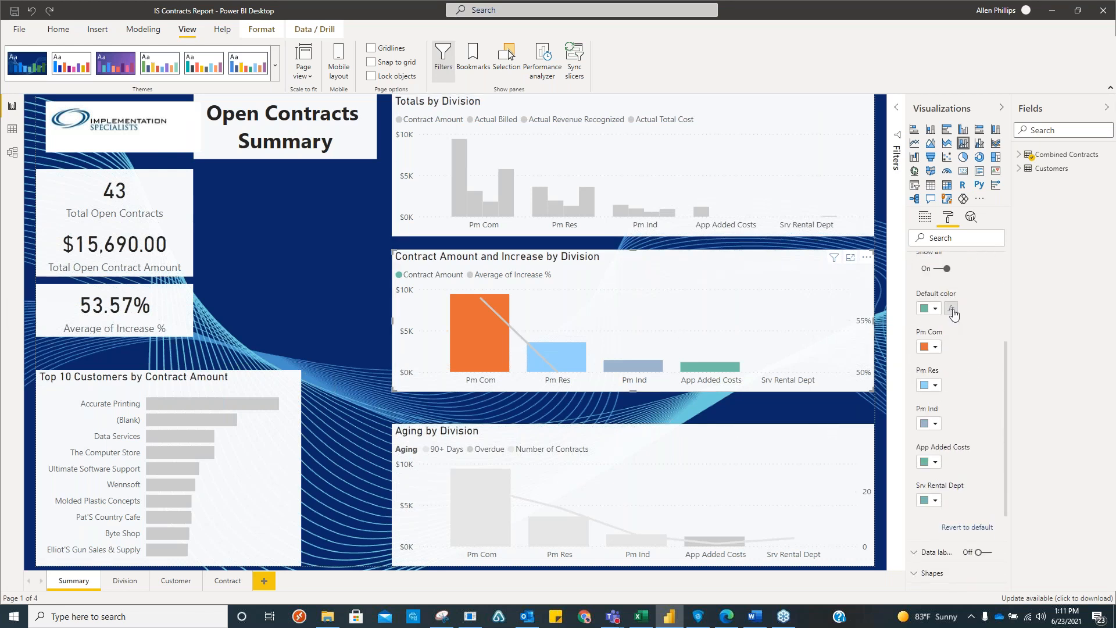
{"action": "left_click", "coordinate": [951, 309]}
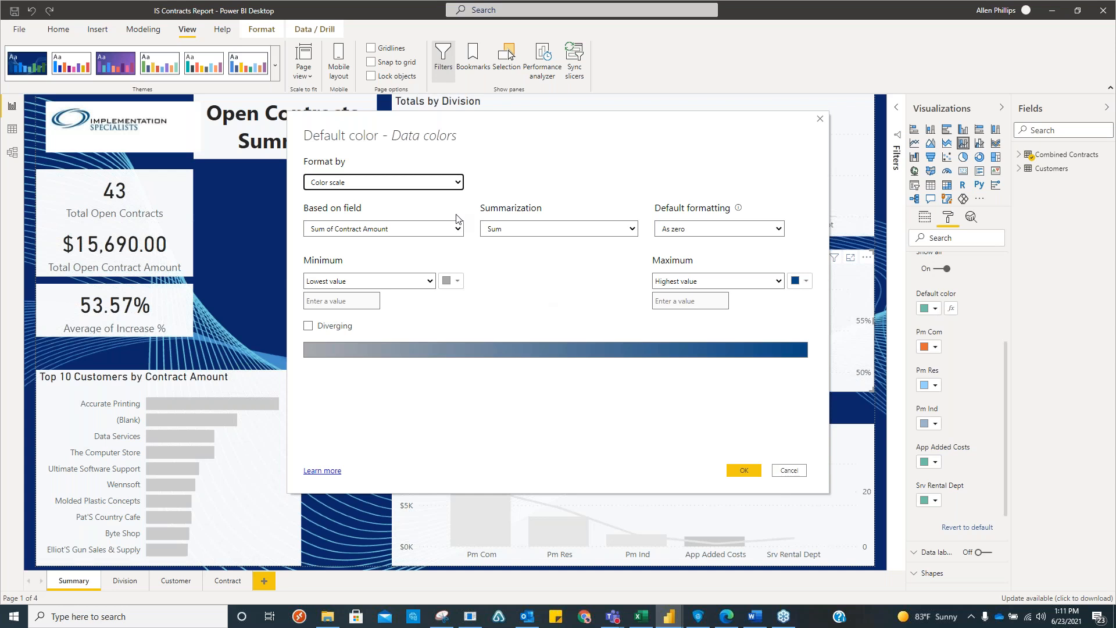
{"action": "left_click", "coordinate": [459, 230]}
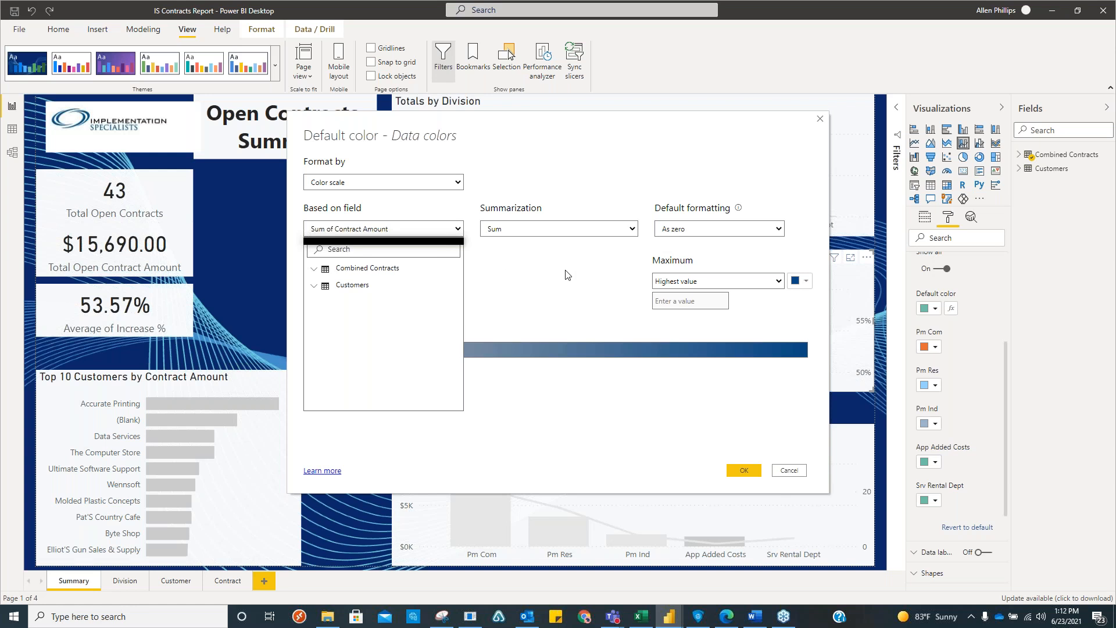
{"action": "left_click", "coordinate": [820, 119]}
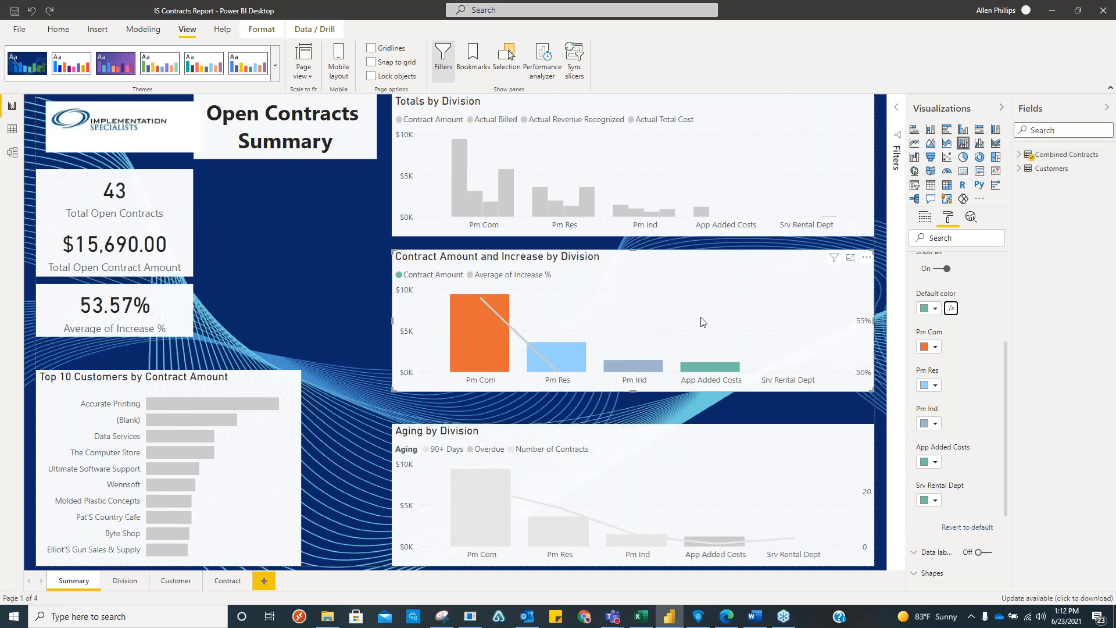
Apply a color scale based on Sum of Contract Amount to the Contract Amount and Increase by Division chart's default color, with light blue for the lowest value.
{"action": "left_click", "coordinate": [951, 308]}
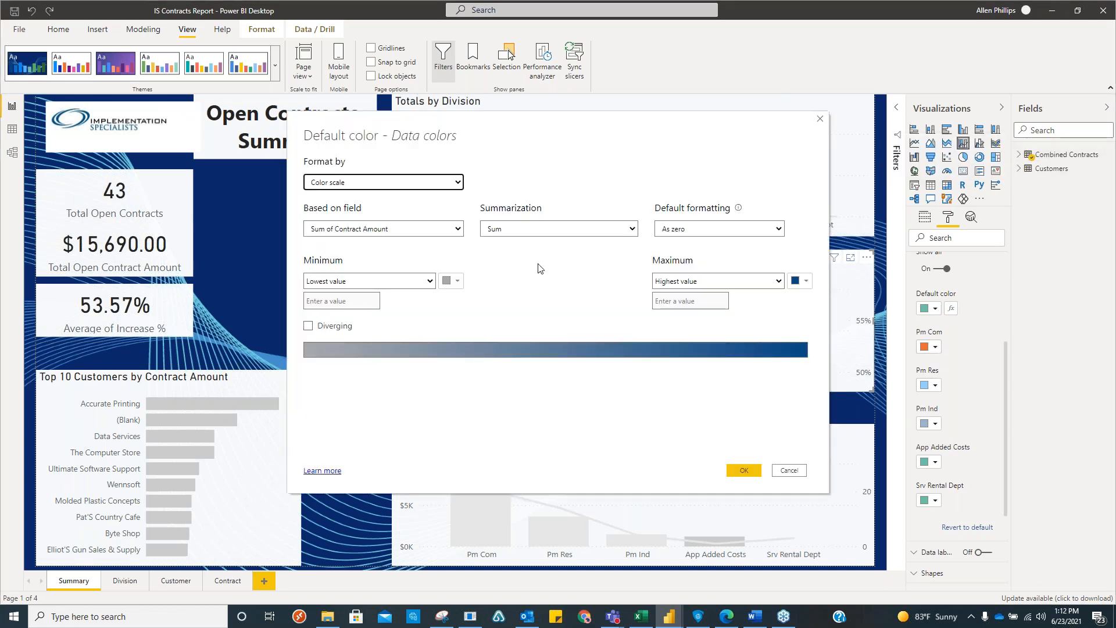
{"action": "left_click", "coordinate": [458, 229]}
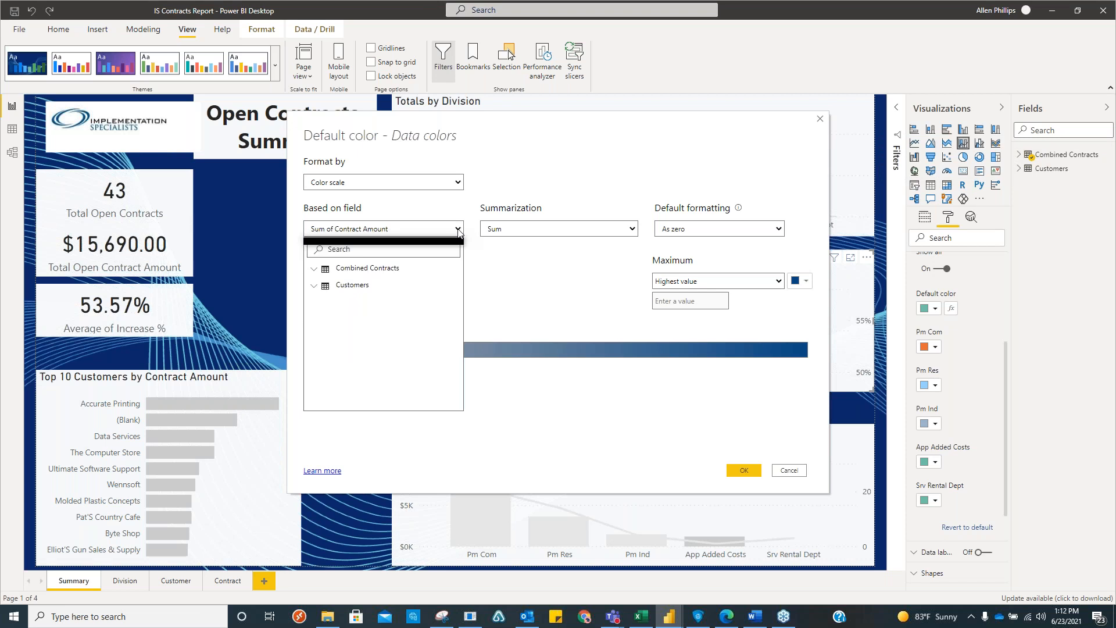
{"action": "left_click", "coordinate": [314, 268]}
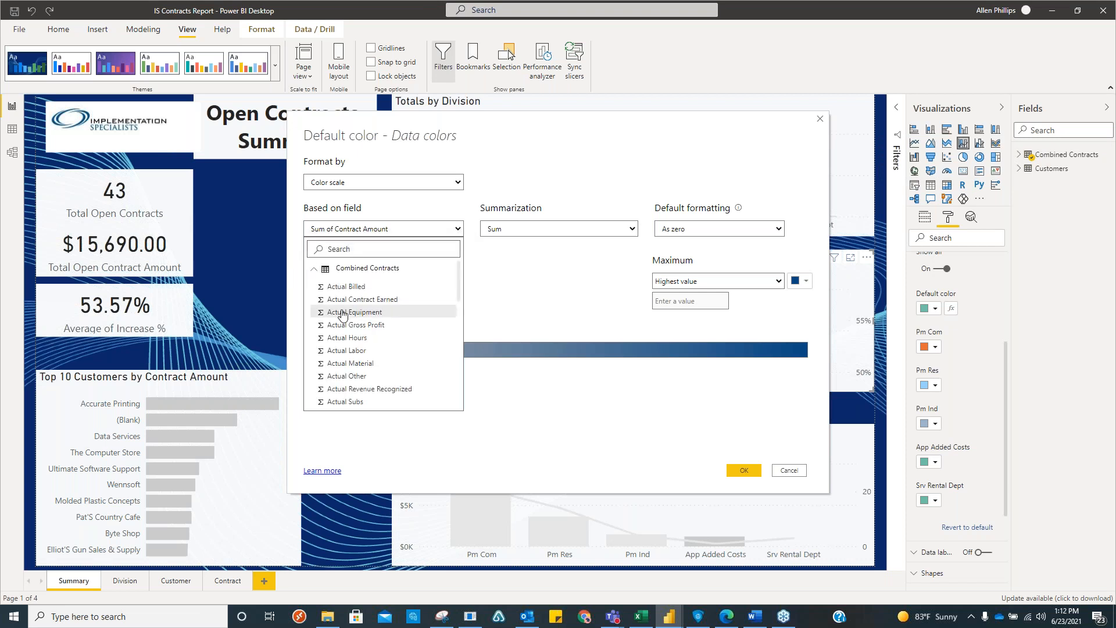
{"action": "scroll", "coordinate": [387, 363], "scroll_direction": "down", "scroll_amount": 1}
{"action": "scroll", "coordinate": [387, 363], "scroll_direction": "down", "scroll_amount": 4}
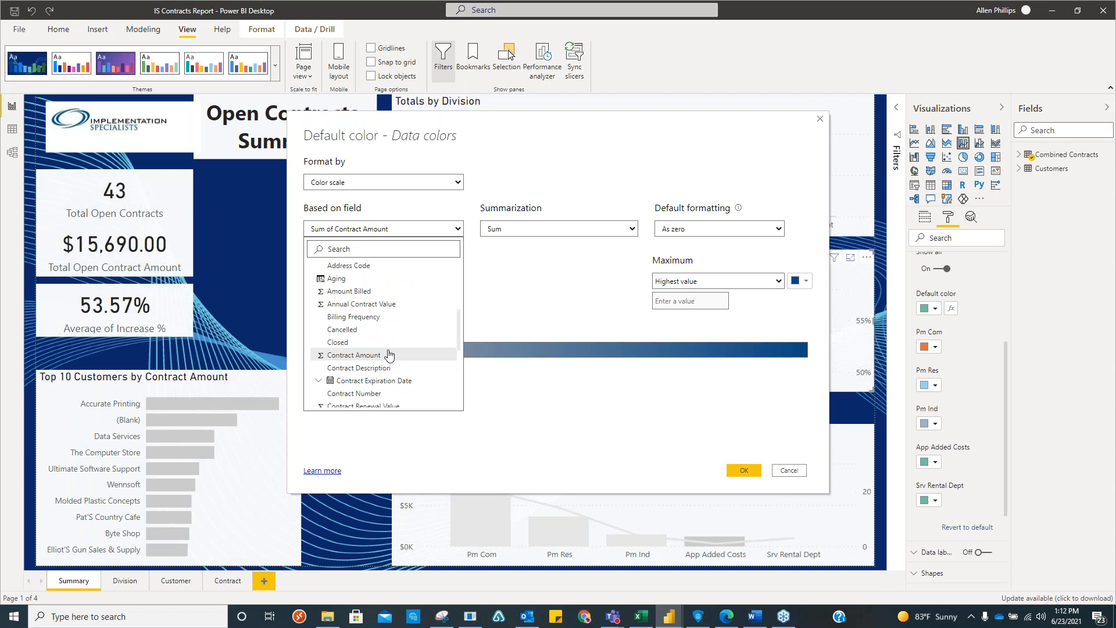
{"action": "left_click", "coordinate": [441, 232]}
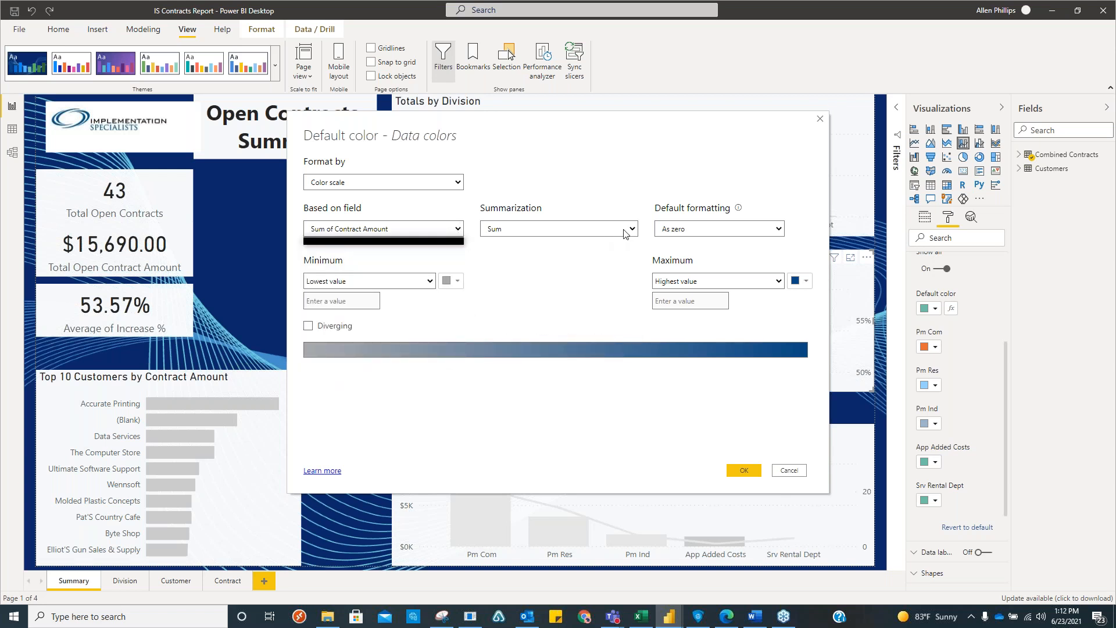
{"action": "left_click", "coordinate": [429, 282]}
{"action": "left_click", "coordinate": [430, 283]}
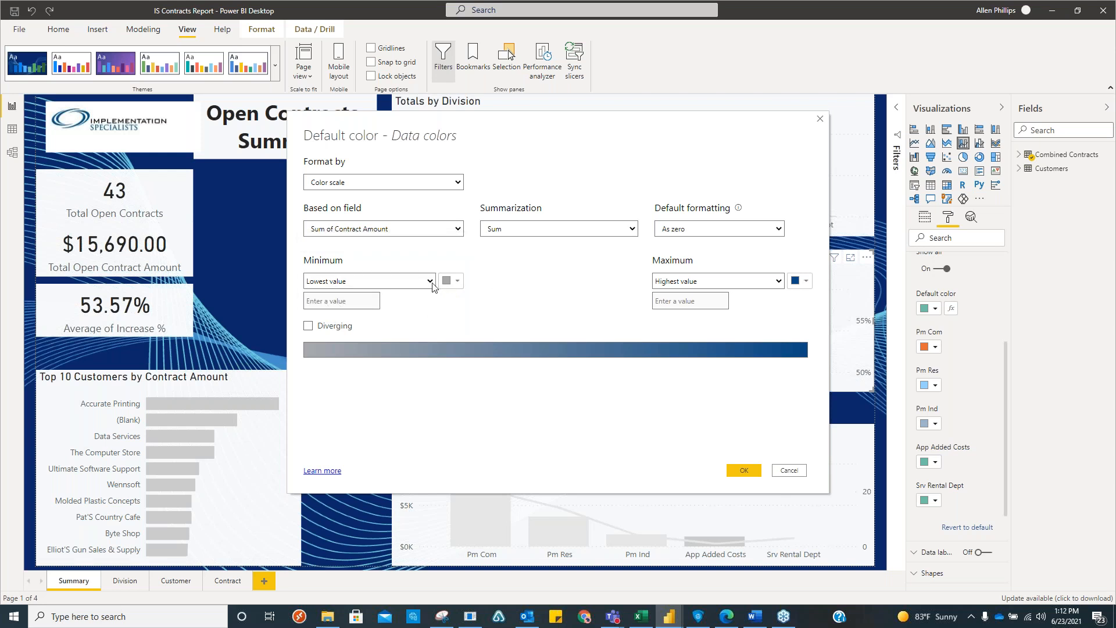
{"action": "left_click", "coordinate": [429, 282]}
{"action": "left_click", "coordinate": [335, 295]}
{"action": "left_click", "coordinate": [453, 281]}
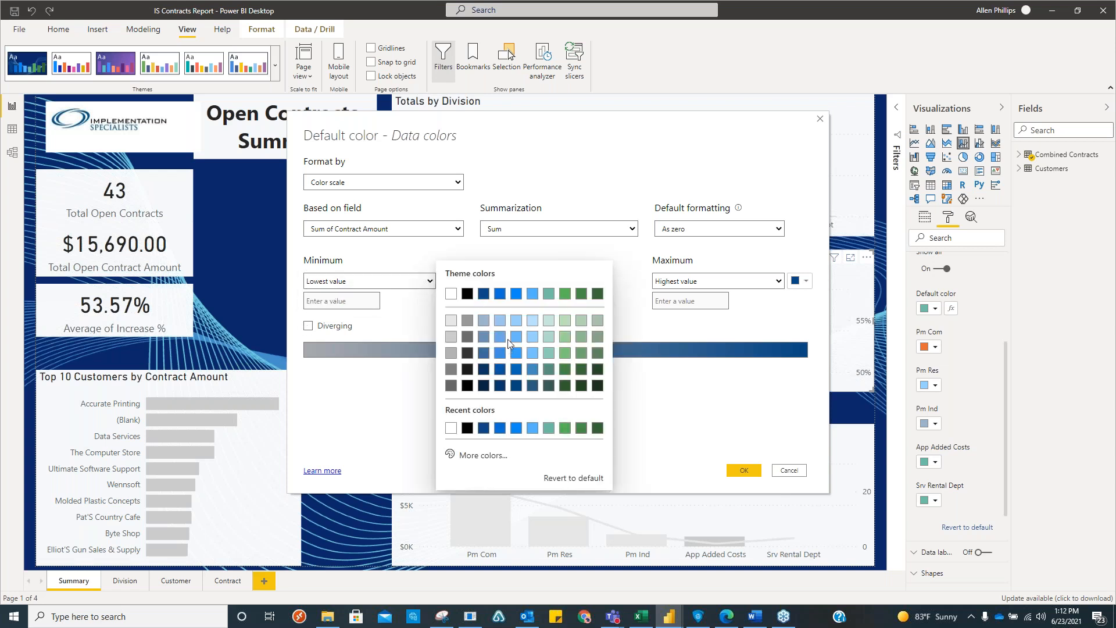
{"action": "left_click", "coordinate": [500, 321]}
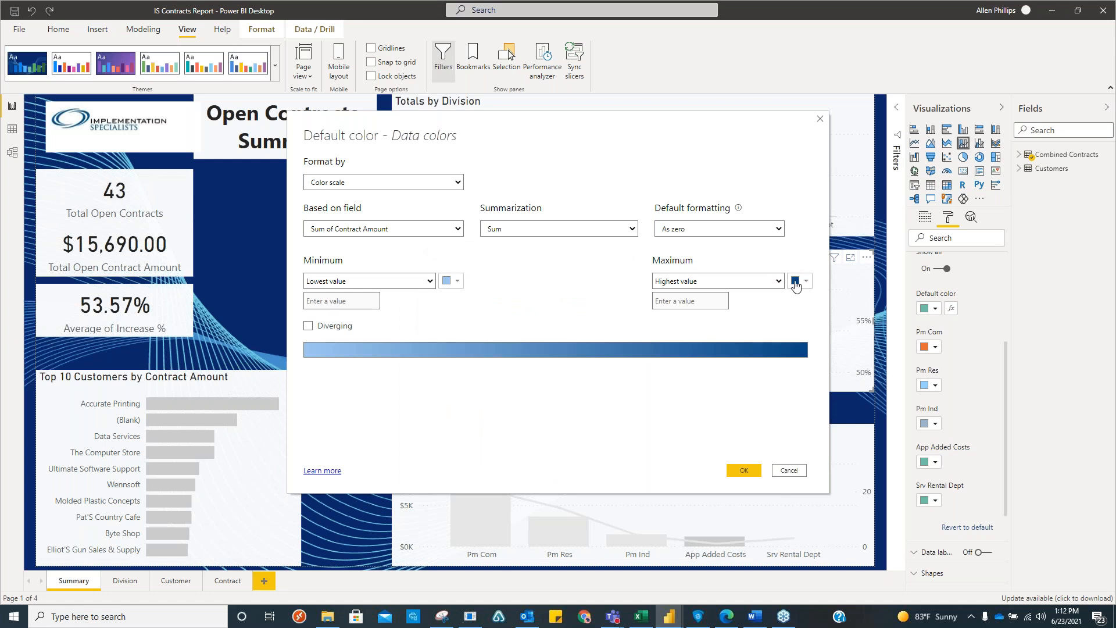
{"action": "left_click", "coordinate": [745, 470]}
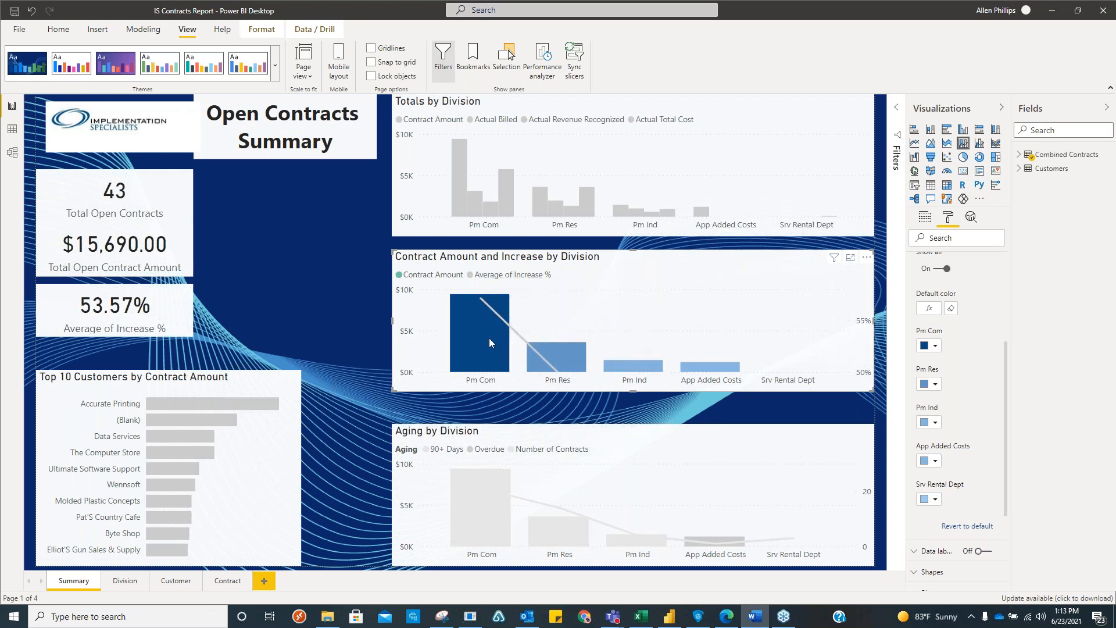
Give the default color scale a custom minimum of 10000 and a custom maximum of 10000.
{"action": "left_click", "coordinate": [929, 308]}
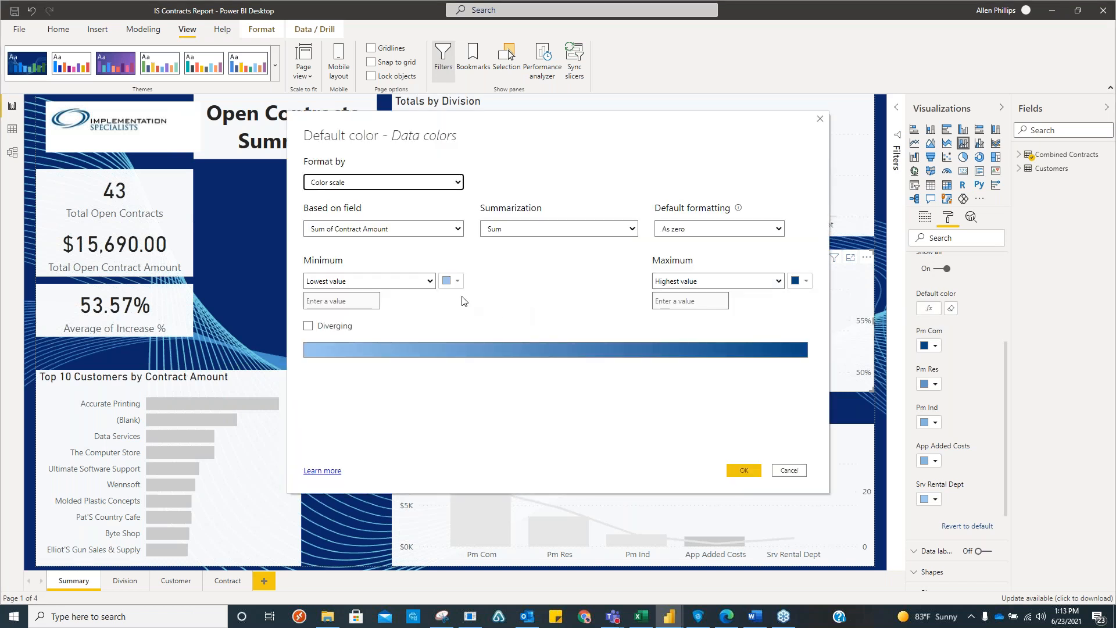
{"action": "left_click", "coordinate": [430, 282]}
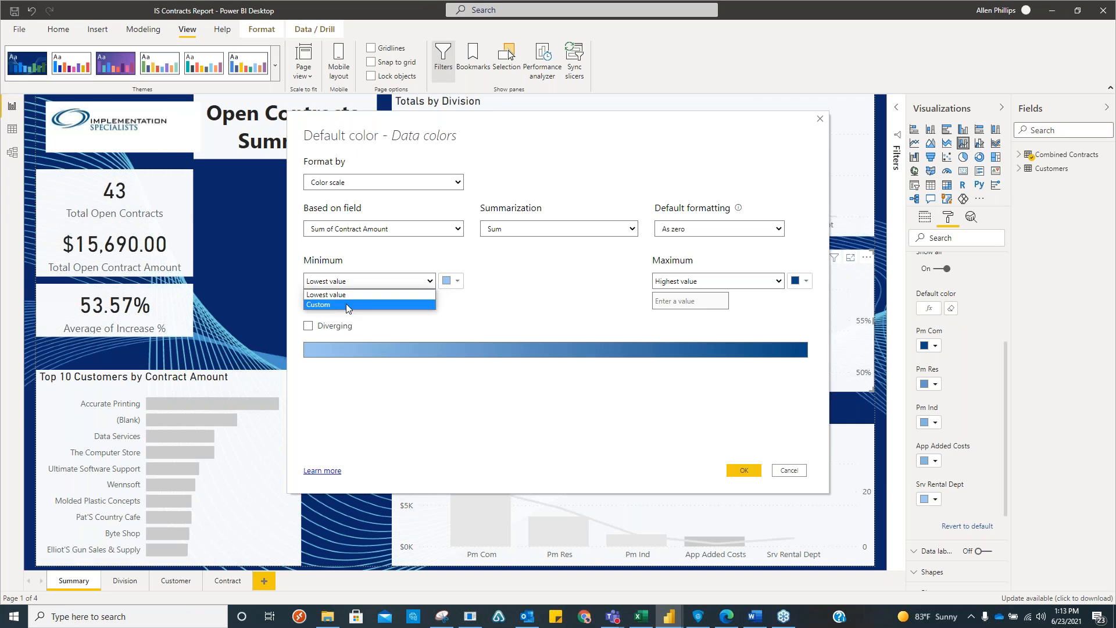
{"action": "left_click", "coordinate": [330, 305]}
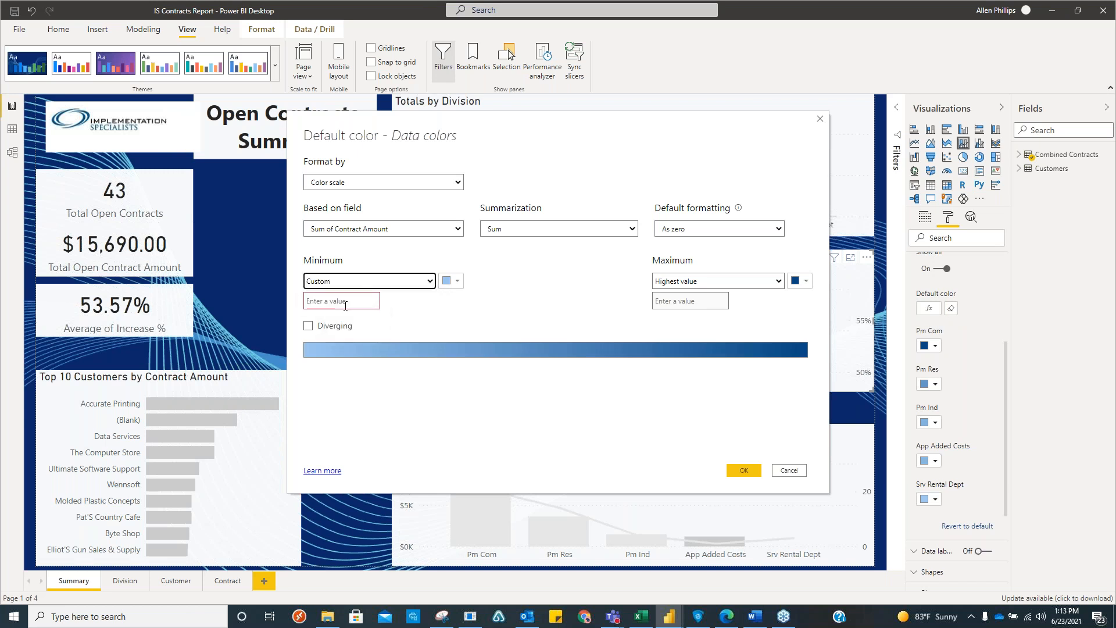
{"action": "left_click", "coordinate": [346, 301]}
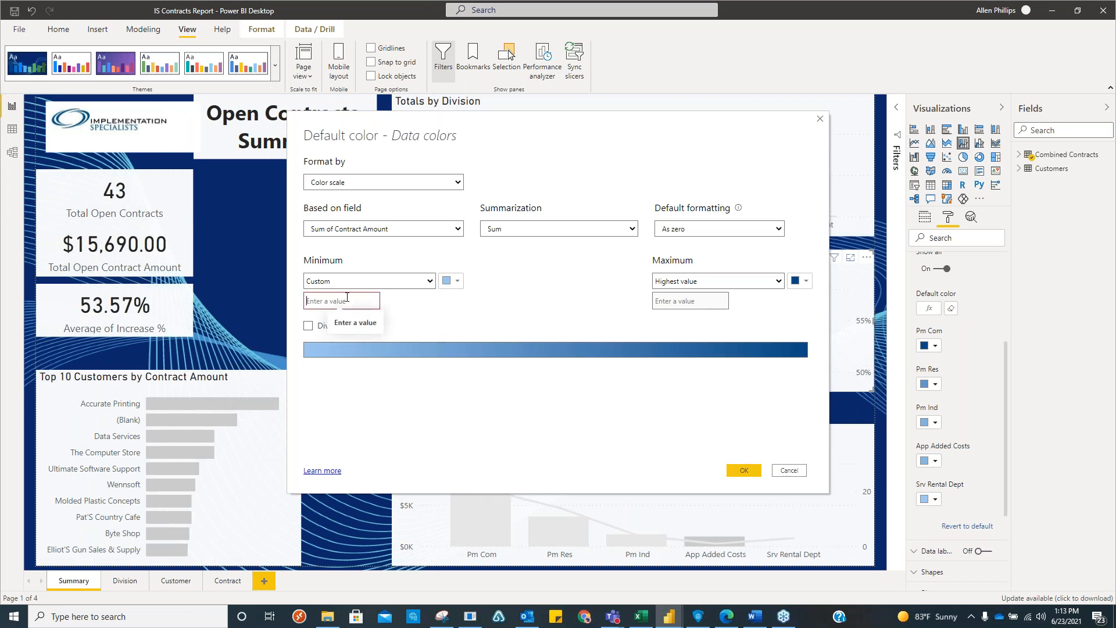
{"action": "type", "text": "10000"}
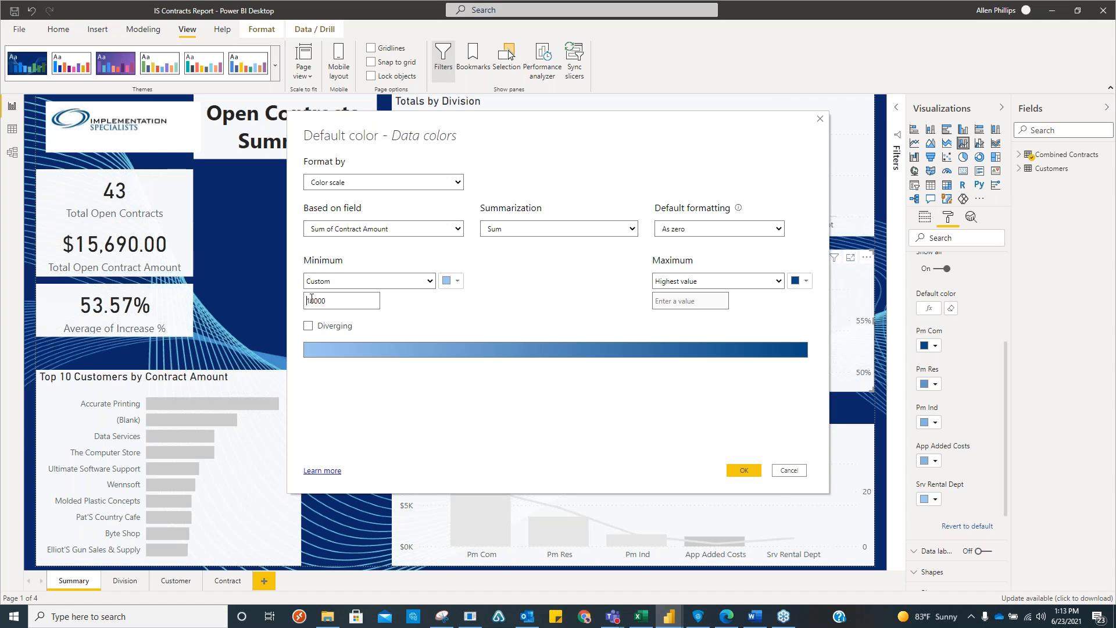
{"action": "left_click", "coordinate": [779, 282]}
{"action": "left_click", "coordinate": [692, 301]}
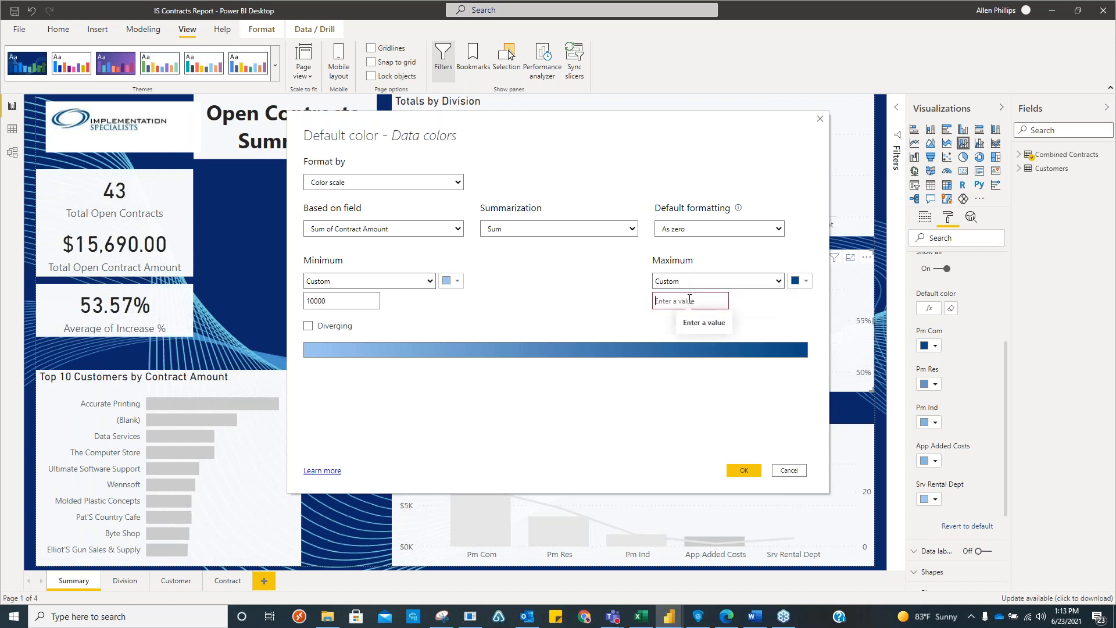
{"action": "type", "text": "10000"}
{"action": "left_click", "coordinate": [744, 470]}
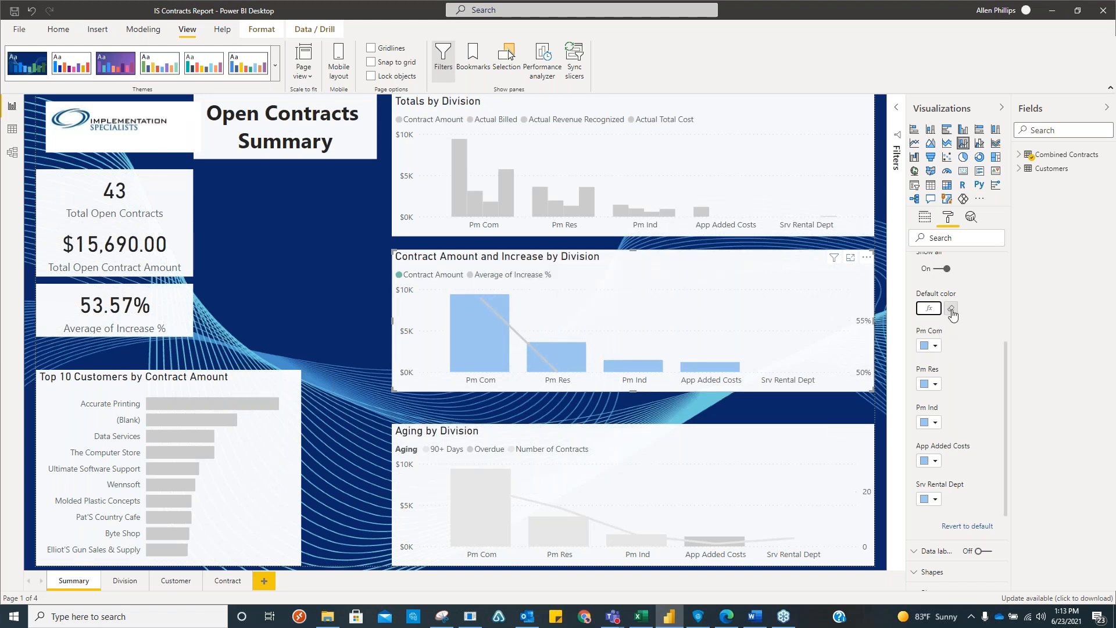
Set the default color scale's custom maximum to 5000 and check the recolored Pm Com and Pm Res columns.
{"action": "left_click", "coordinate": [929, 308]}
{"action": "double_click", "coordinate": [680, 300]}
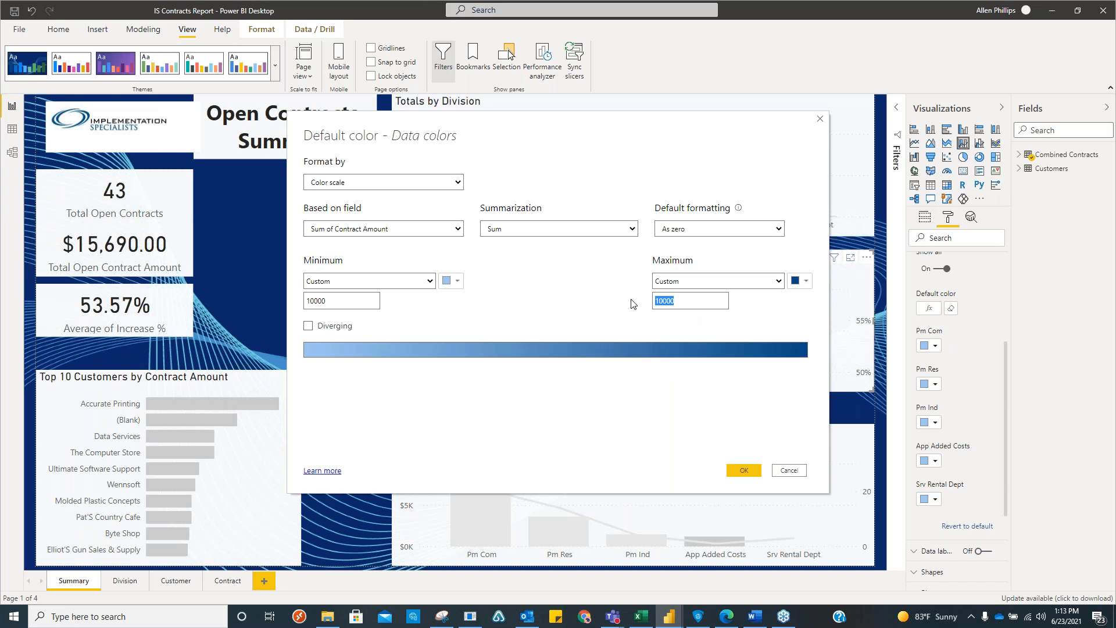
{"action": "type", "text": "5000"}
{"action": "left_click", "coordinate": [744, 470]}
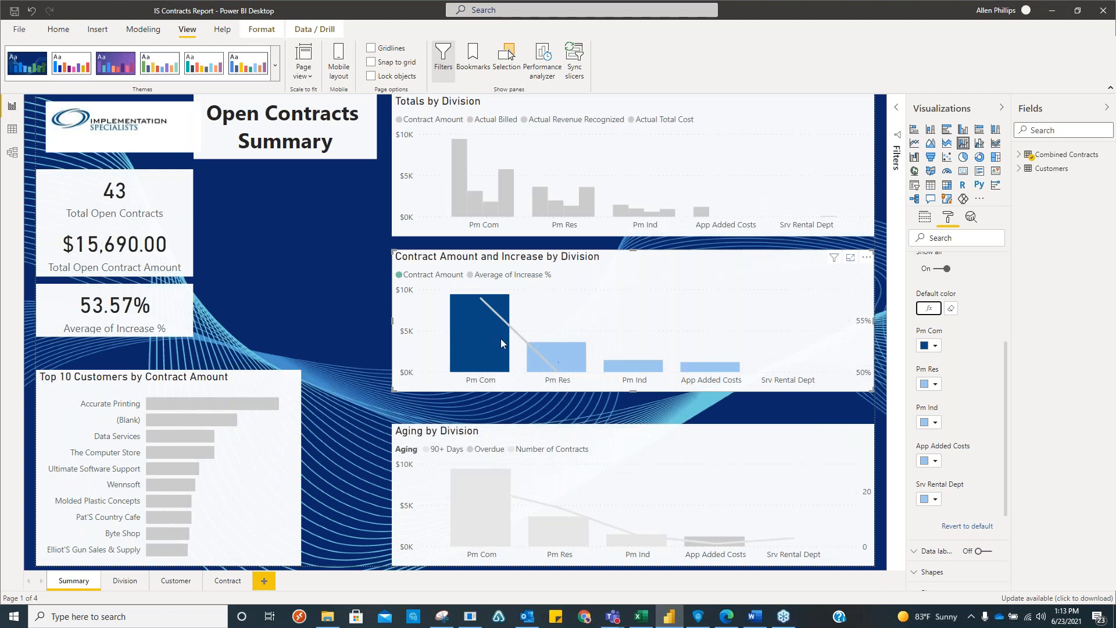
{"action": "mouse_move", "coordinate": [462, 329]}
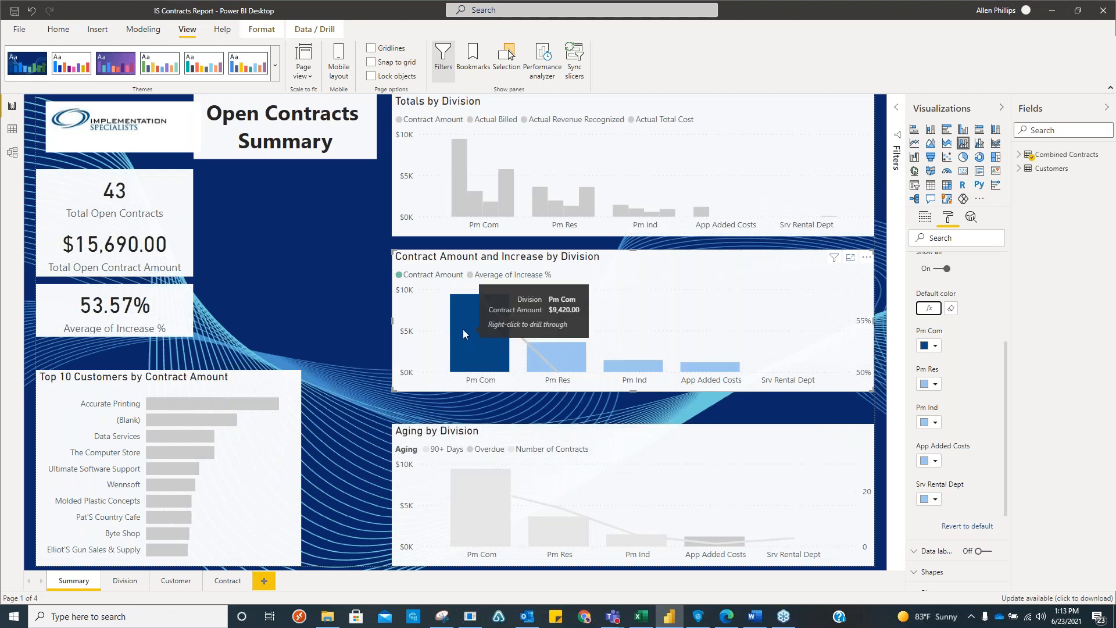
{"action": "mouse_move", "coordinate": [574, 353]}
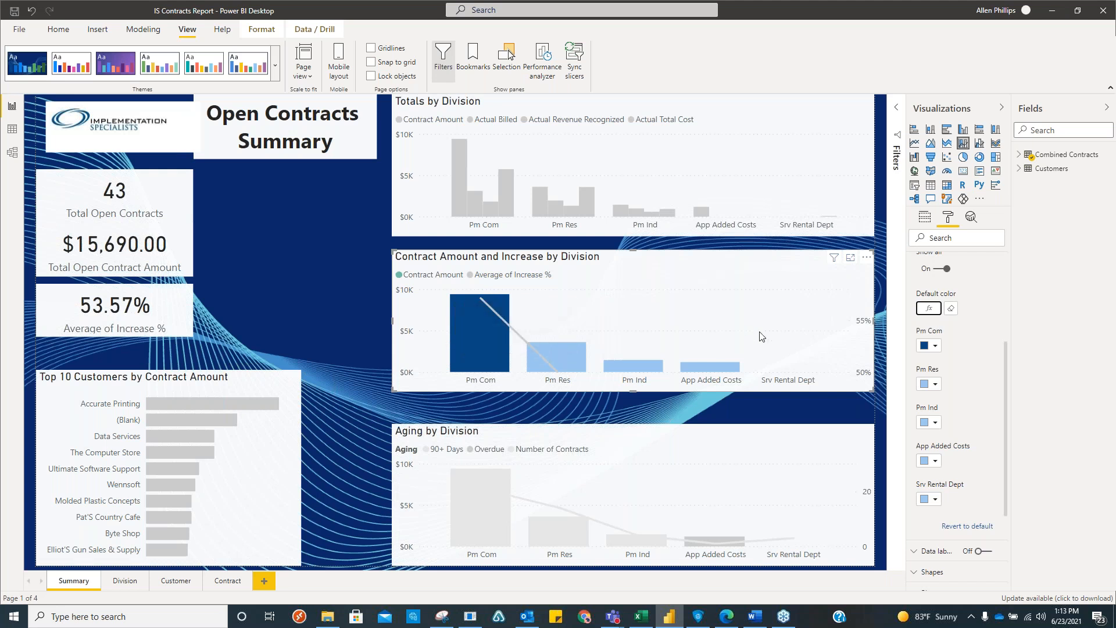
Make the default color scale diverging, with a custom minimum of 1000 and a custom center of 2000 in light teal.
{"action": "left_click", "coordinate": [929, 308]}
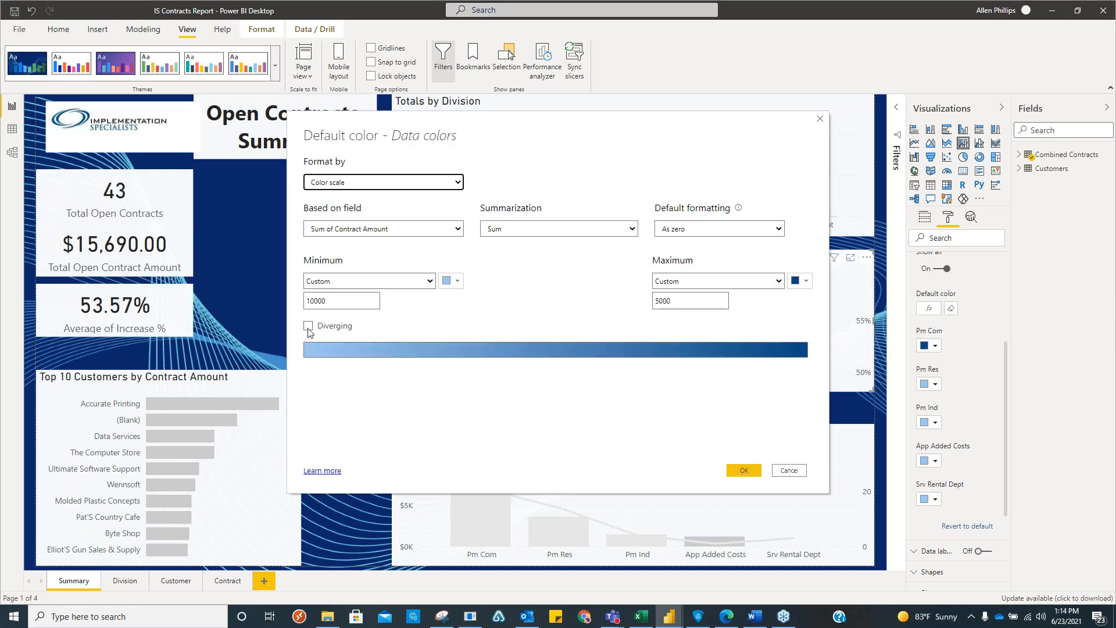
{"action": "left_click", "coordinate": [308, 326]}
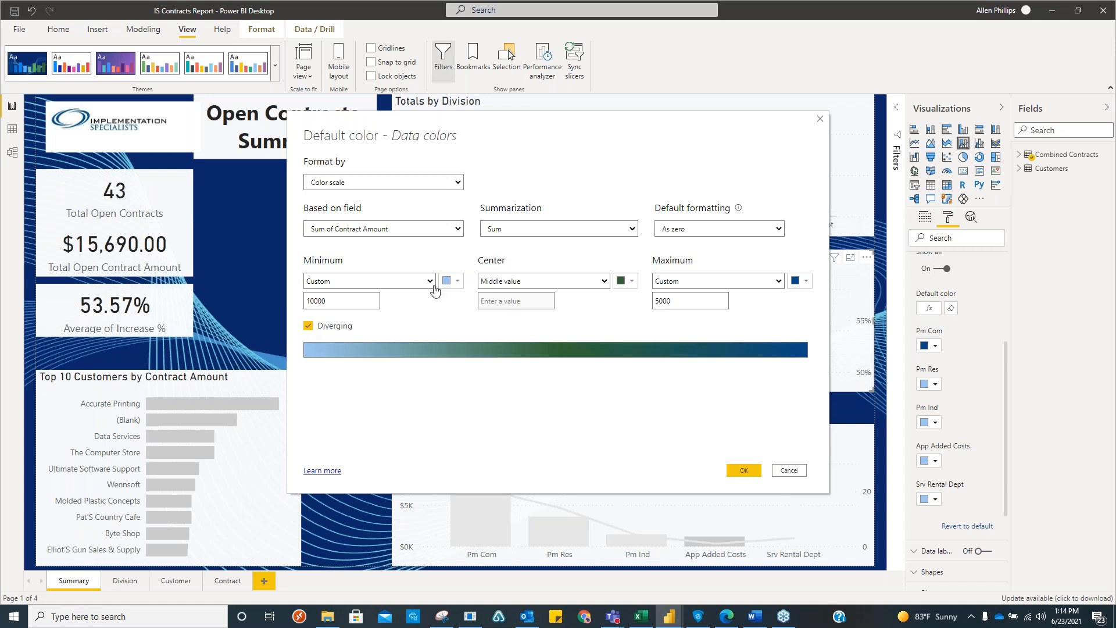
{"action": "left_click", "coordinate": [605, 282]}
{"action": "left_click", "coordinate": [484, 305]}
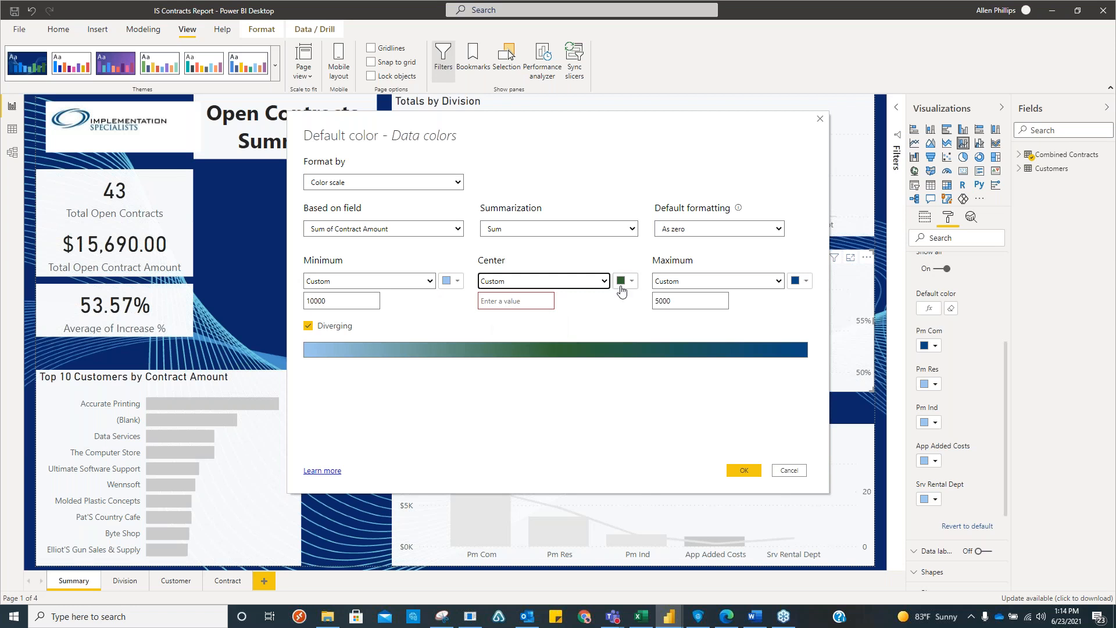
{"action": "left_click", "coordinate": [631, 283]}
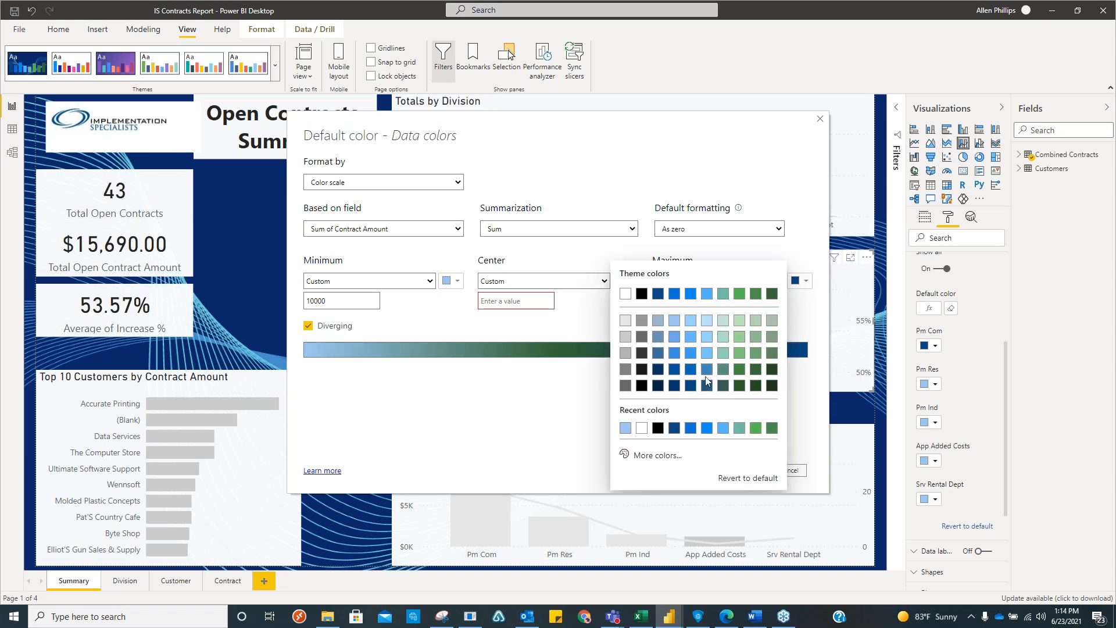
{"action": "left_click", "coordinate": [724, 353]}
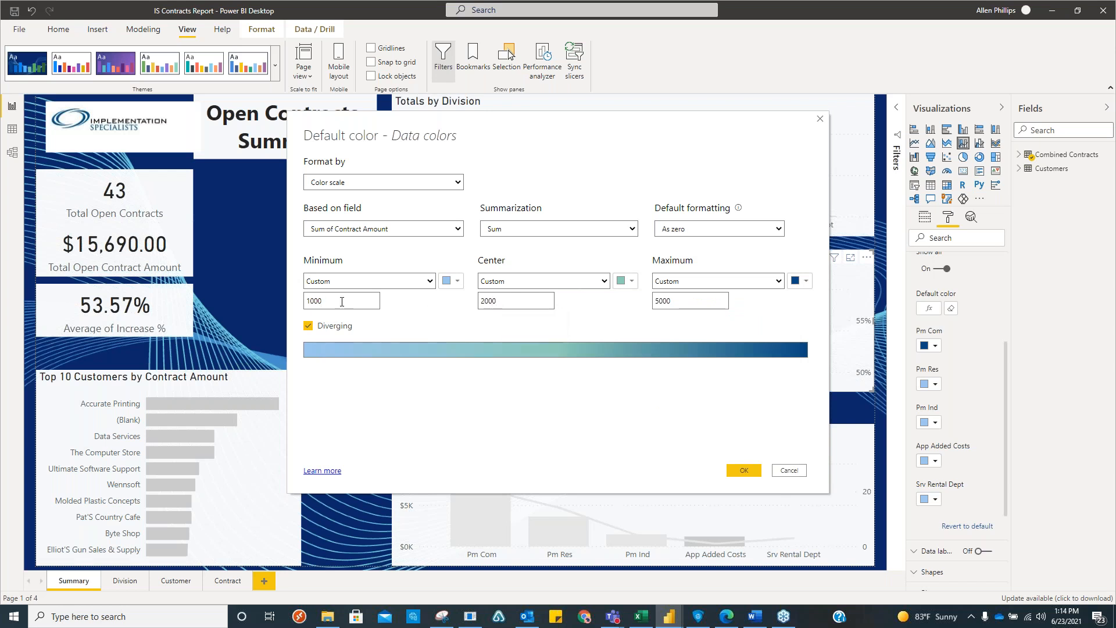
{"action": "left_click", "coordinate": [742, 470]}
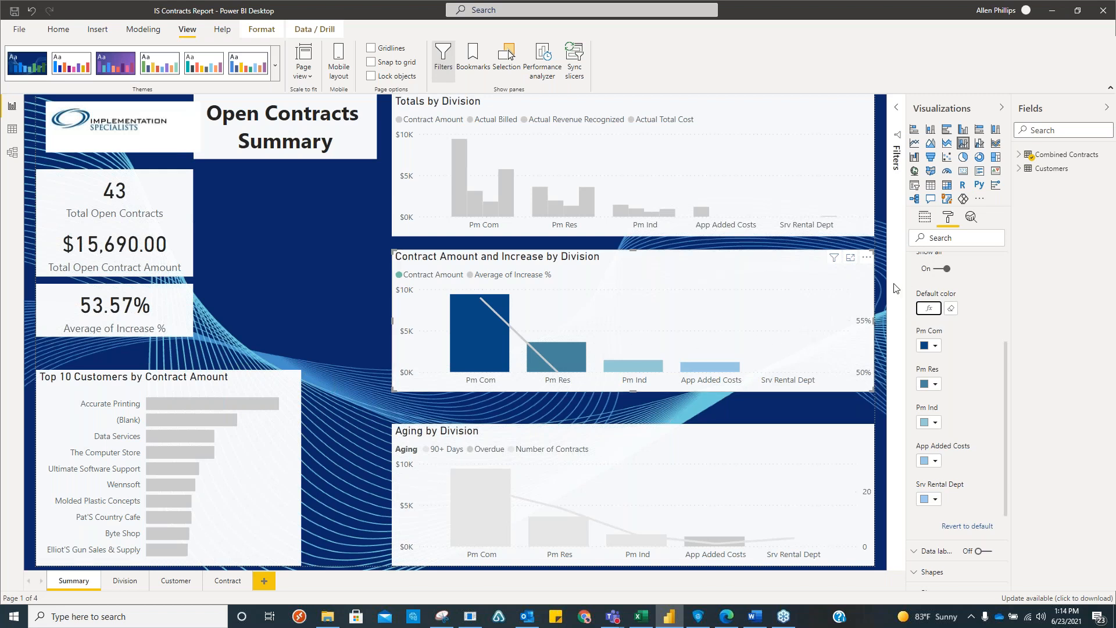
Base the default color scale's minimum on the lowest value and its maximum on the highest value.
{"action": "left_click", "coordinate": [929, 308]}
{"action": "left_click", "coordinate": [430, 281]}
{"action": "left_click", "coordinate": [332, 295]}
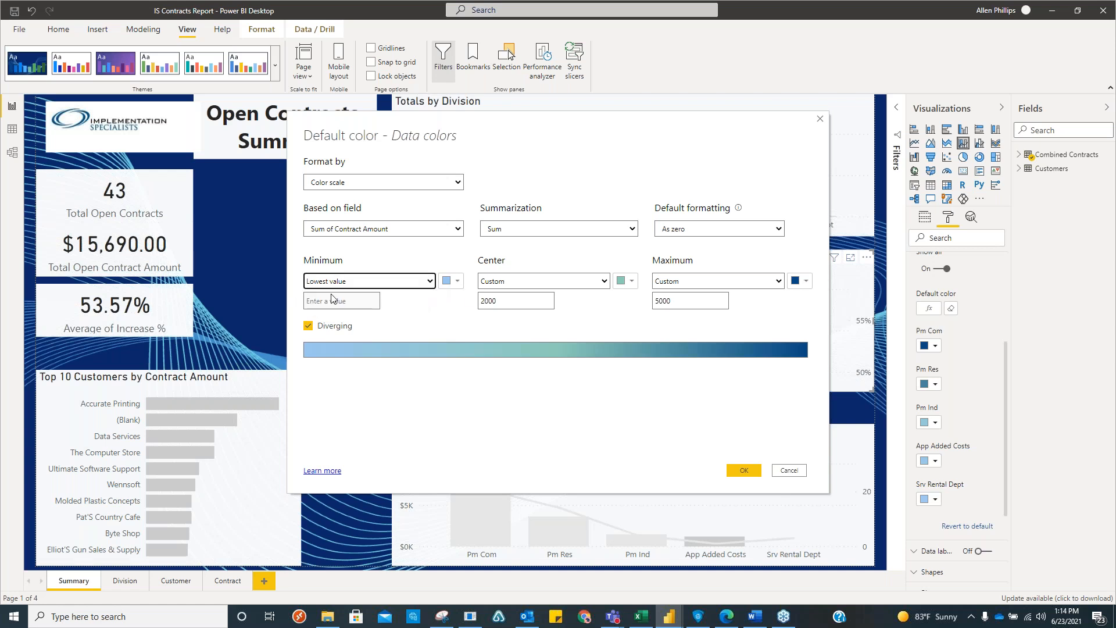
{"action": "left_click", "coordinate": [779, 281]}
{"action": "left_click", "coordinate": [701, 294]}
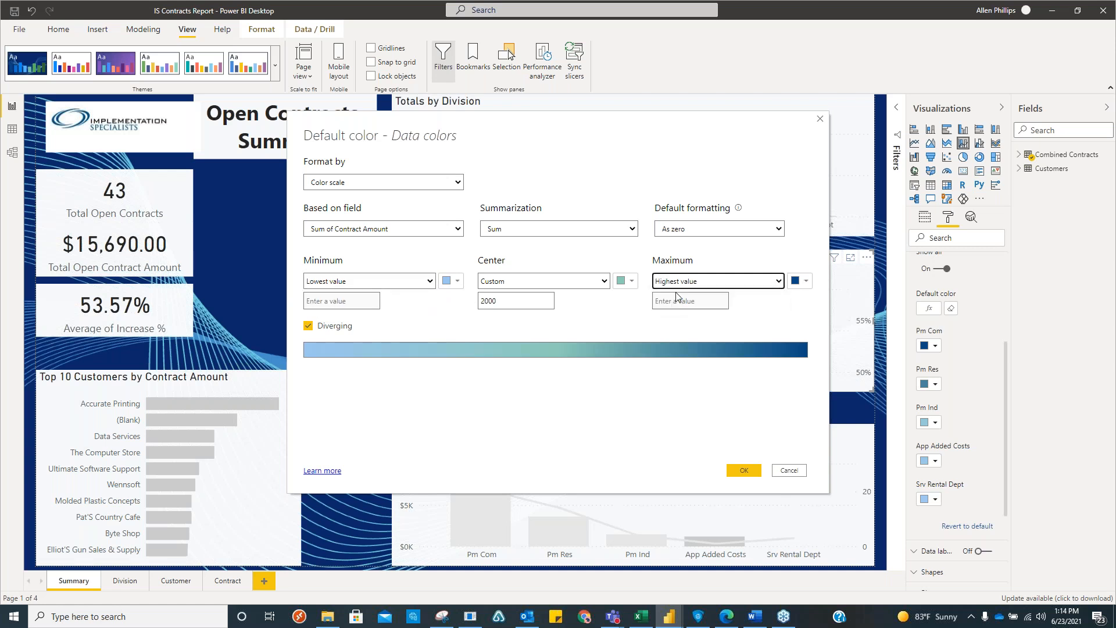
Set the default color scale's minimum color to pale yellow, #E8EF9D.
{"action": "left_click", "coordinate": [456, 281]}
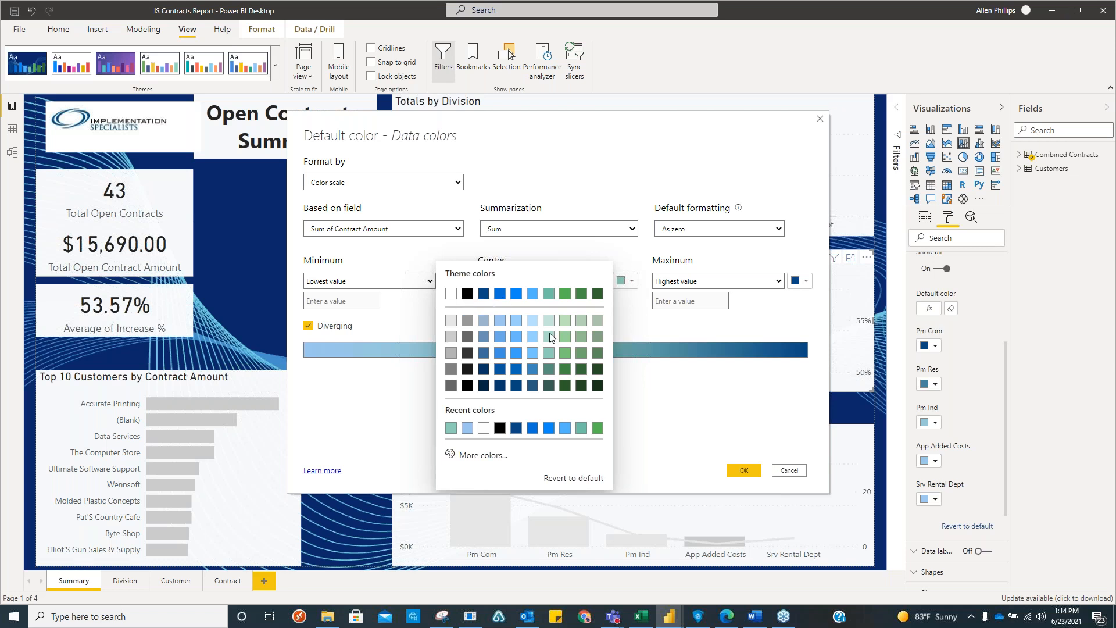
{"action": "left_click", "coordinate": [472, 456]}
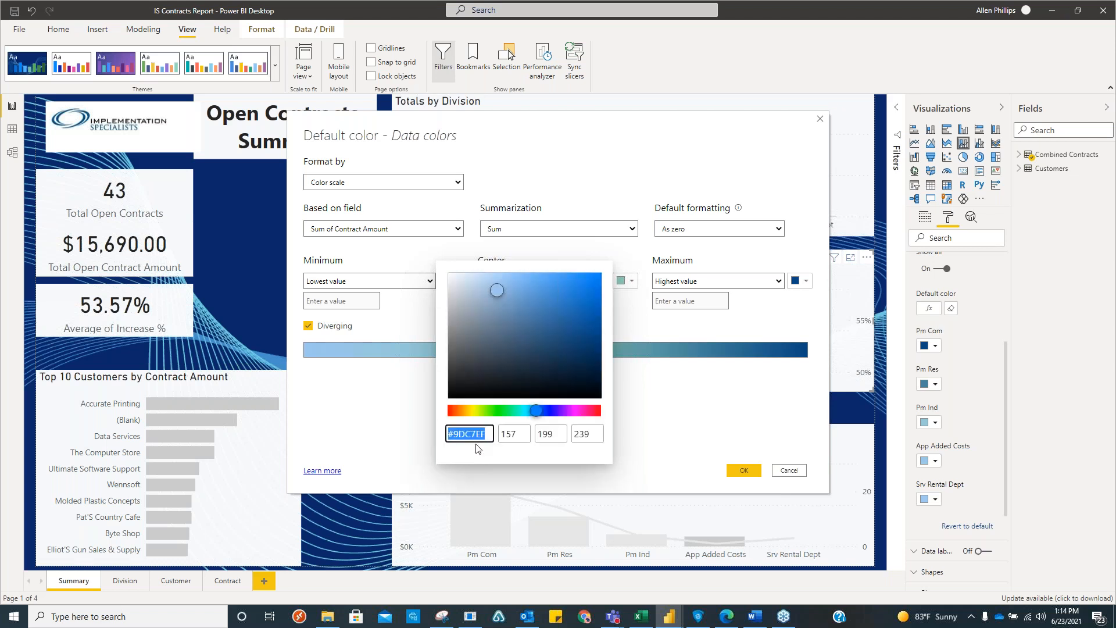
{"action": "left_click_drag", "start_coordinate": [541, 413], "coordinate": [475, 414]}
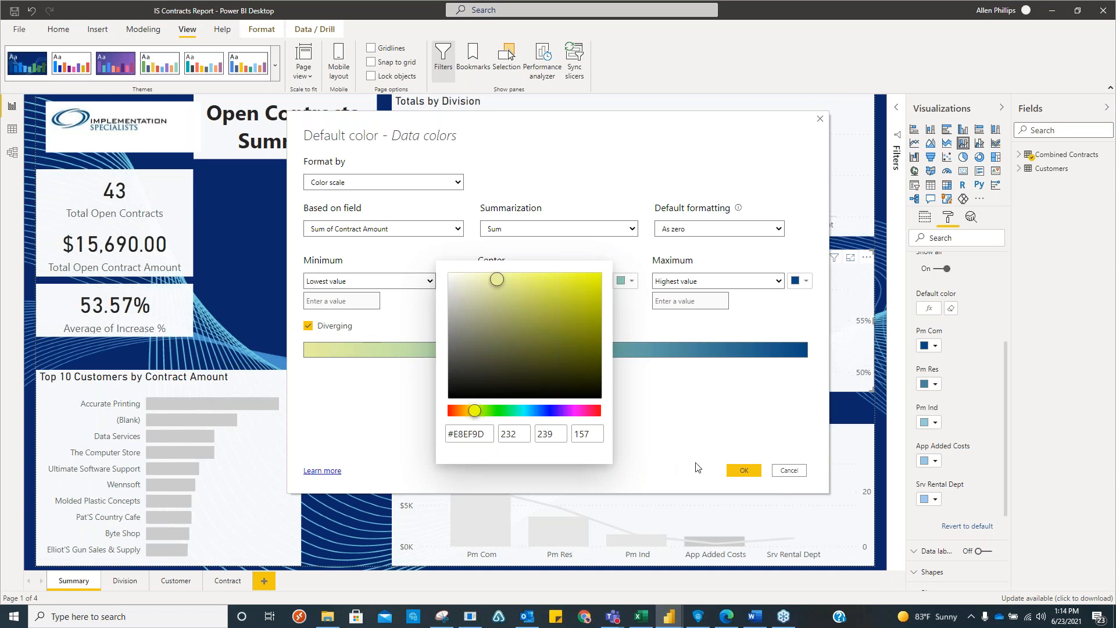
{"action": "left_click", "coordinate": [745, 472]}
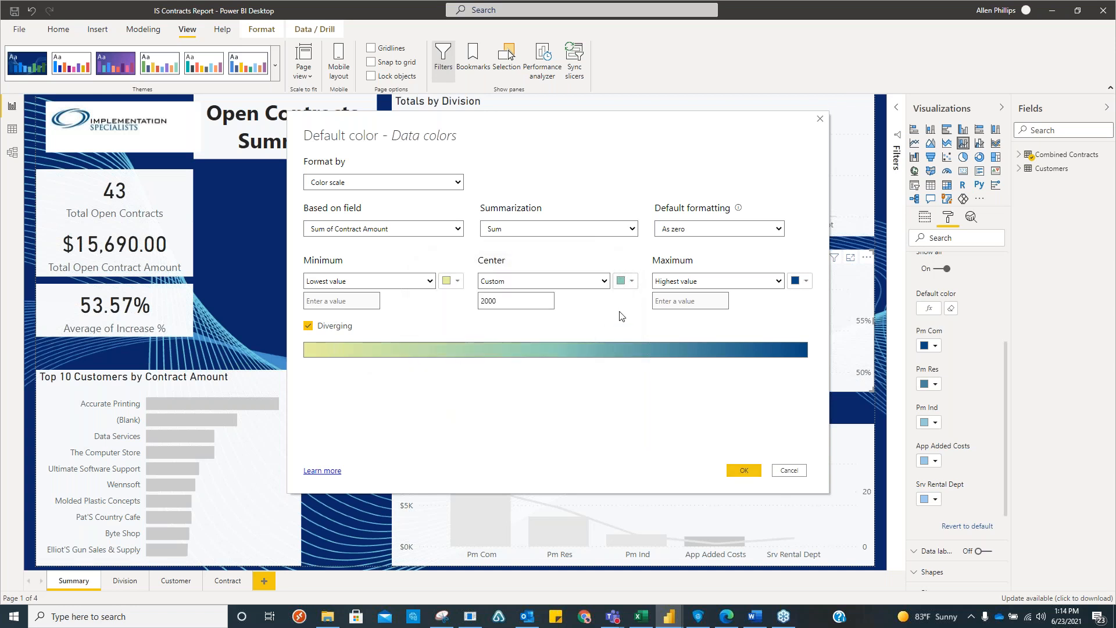
Set the color scale's maximum color to white, #FFFFFF, apply it, and check the Pm Com and Pm Res columns.
{"action": "left_click", "coordinate": [801, 281]}
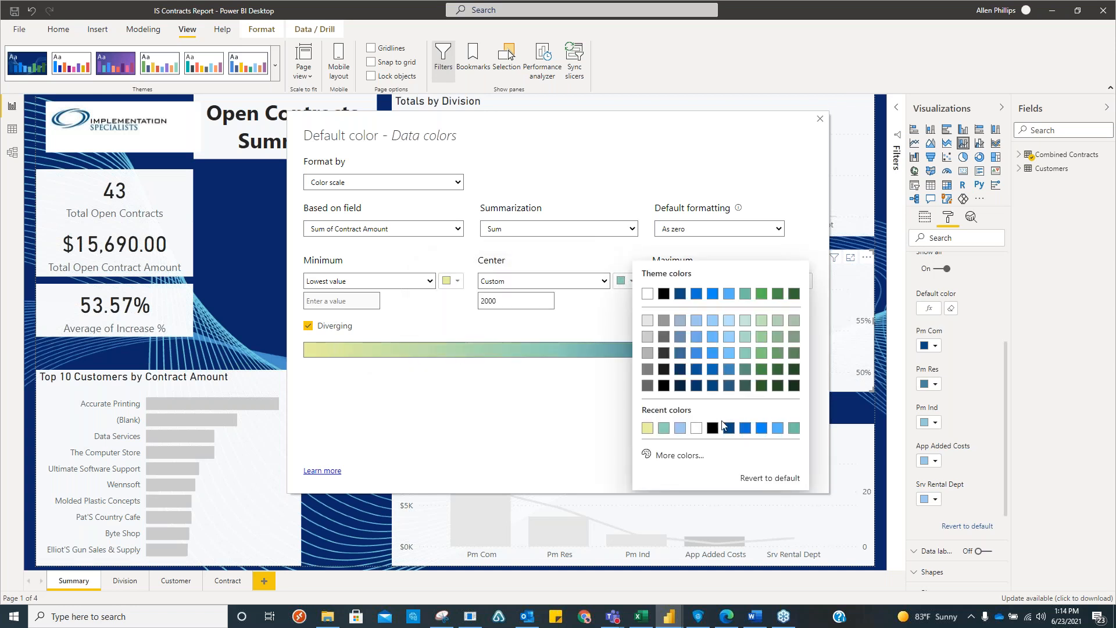
{"action": "left_click", "coordinate": [676, 455]}
{"action": "left_click_drag", "start_coordinate": [655, 414], "coordinate": [698, 412]}
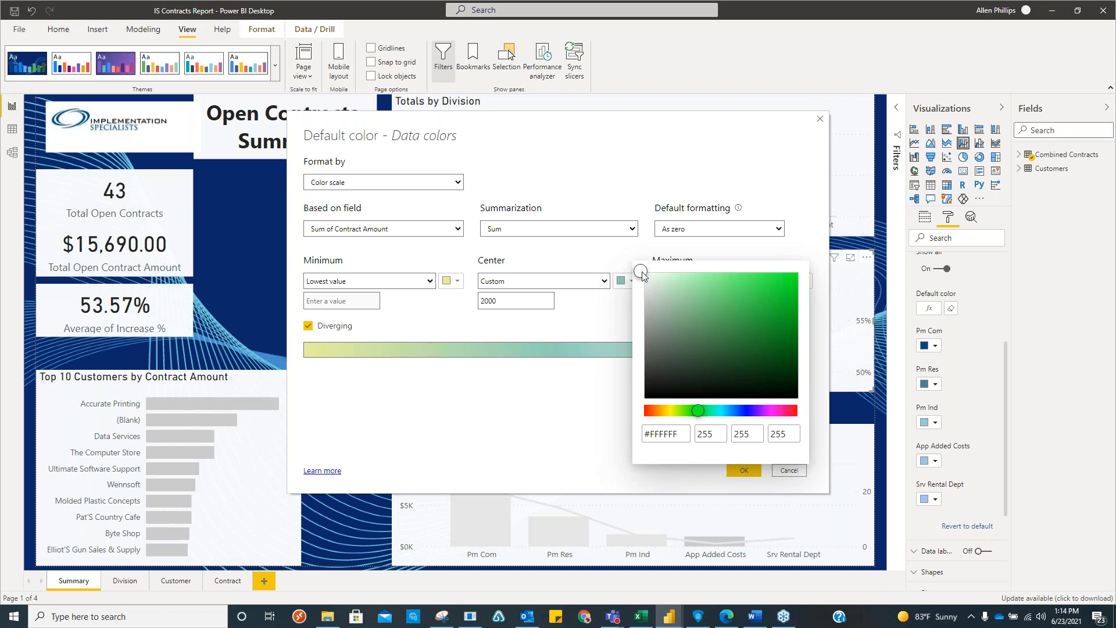
{"action": "left_click", "coordinate": [570, 437]}
{"action": "left_click", "coordinate": [743, 471]}
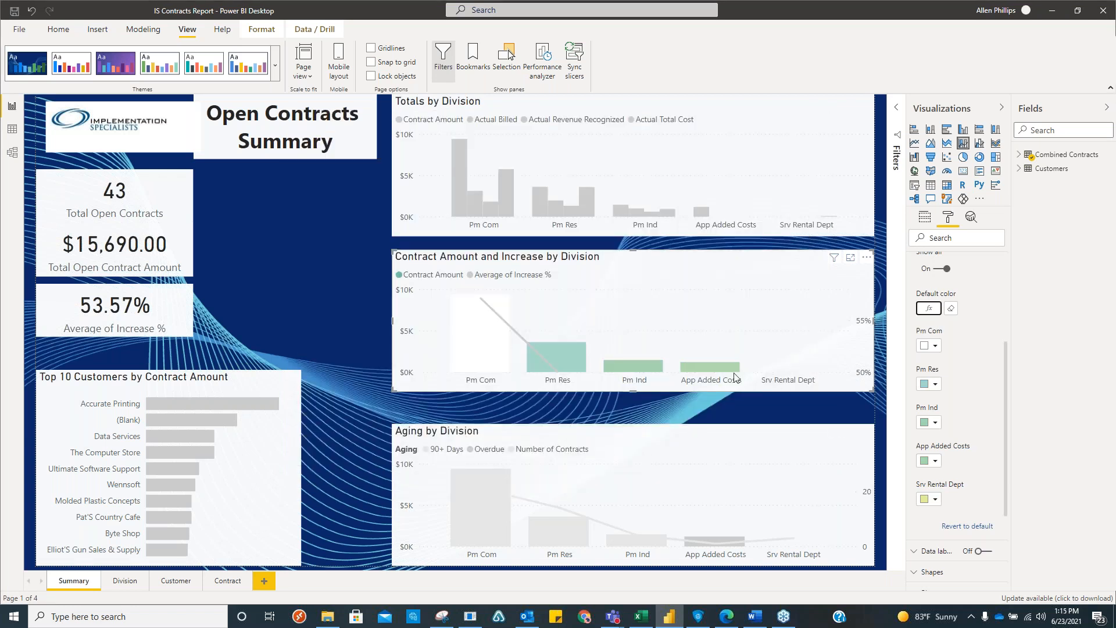
{"action": "mouse_move", "coordinate": [457, 318]}
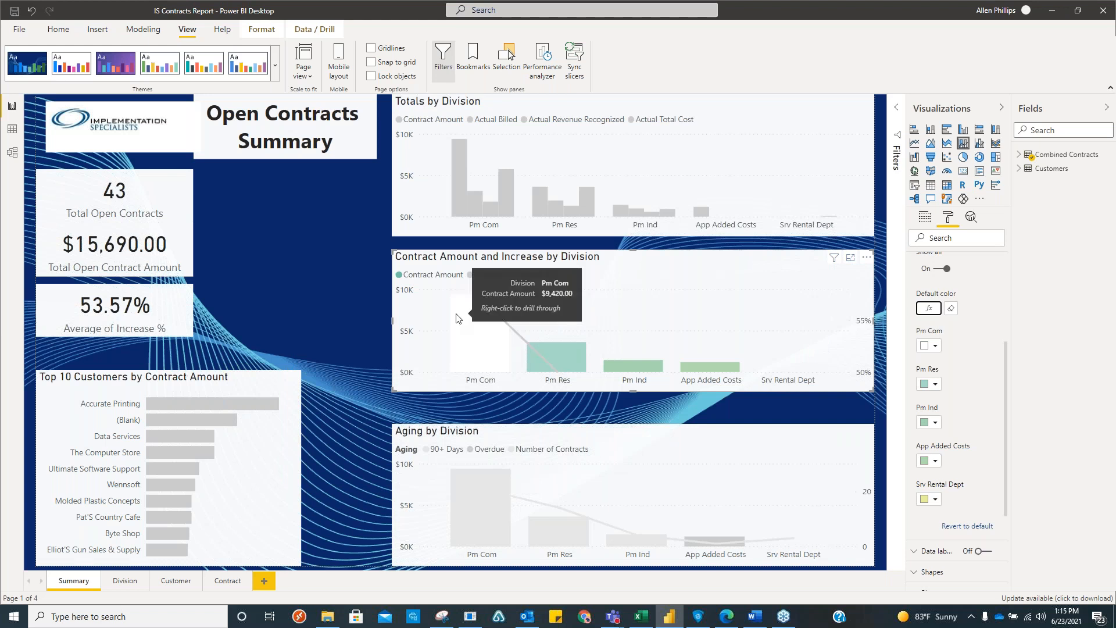
{"action": "mouse_move", "coordinate": [529, 348]}
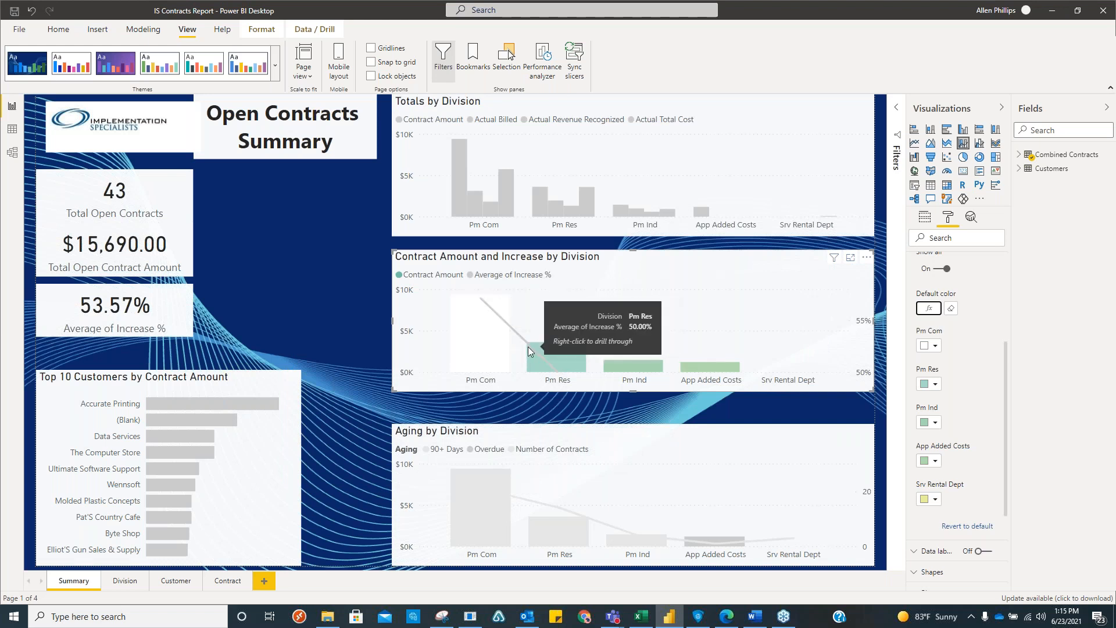
Base the default color scale's center on the middle value and apply the change to the chart.
{"action": "left_click", "coordinate": [937, 312]}
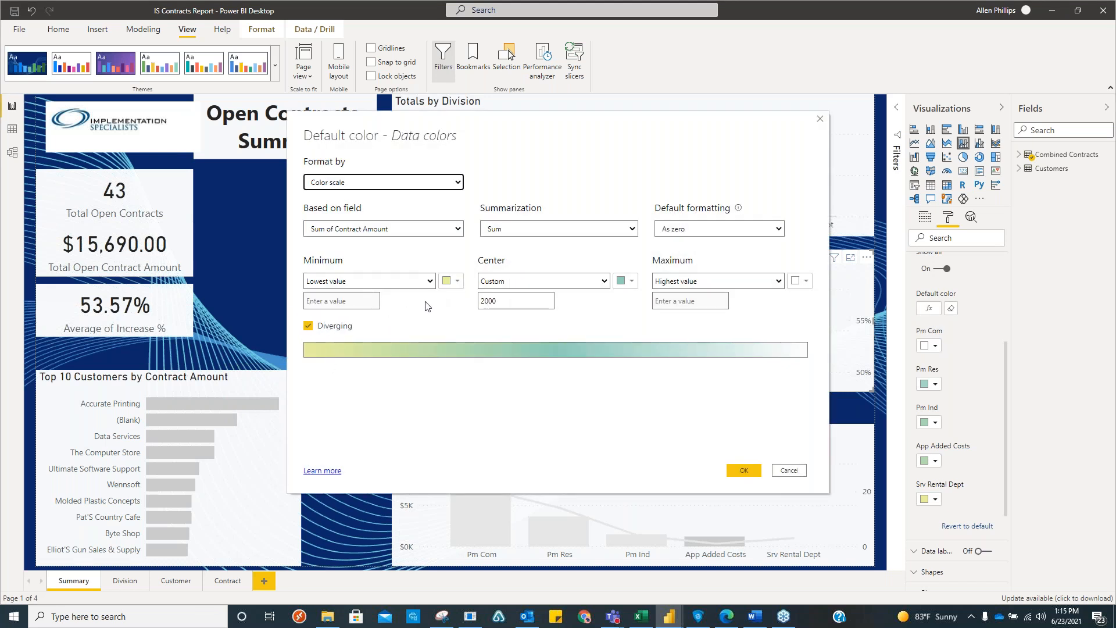
{"action": "left_click", "coordinate": [604, 282]}
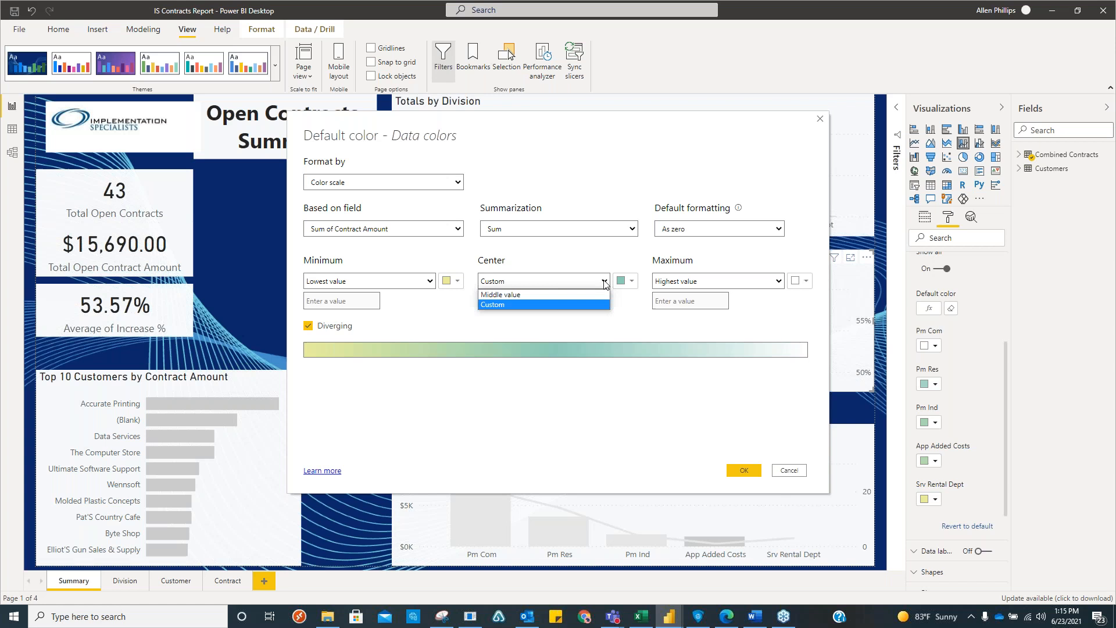
{"action": "left_click", "coordinate": [509, 294]}
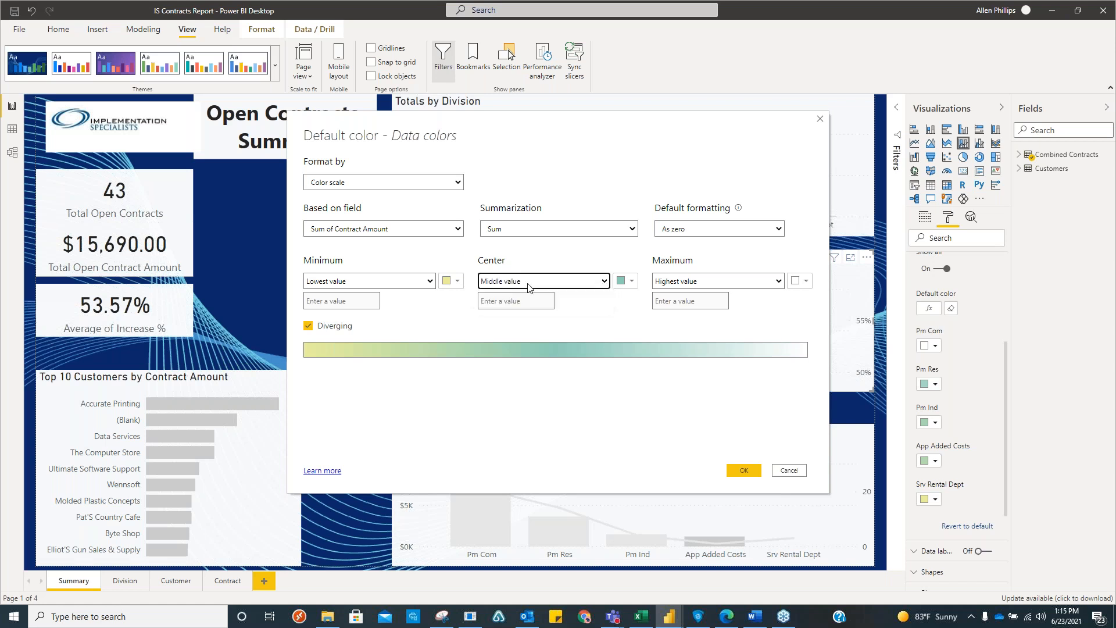
{"action": "left_click", "coordinate": [745, 473]}
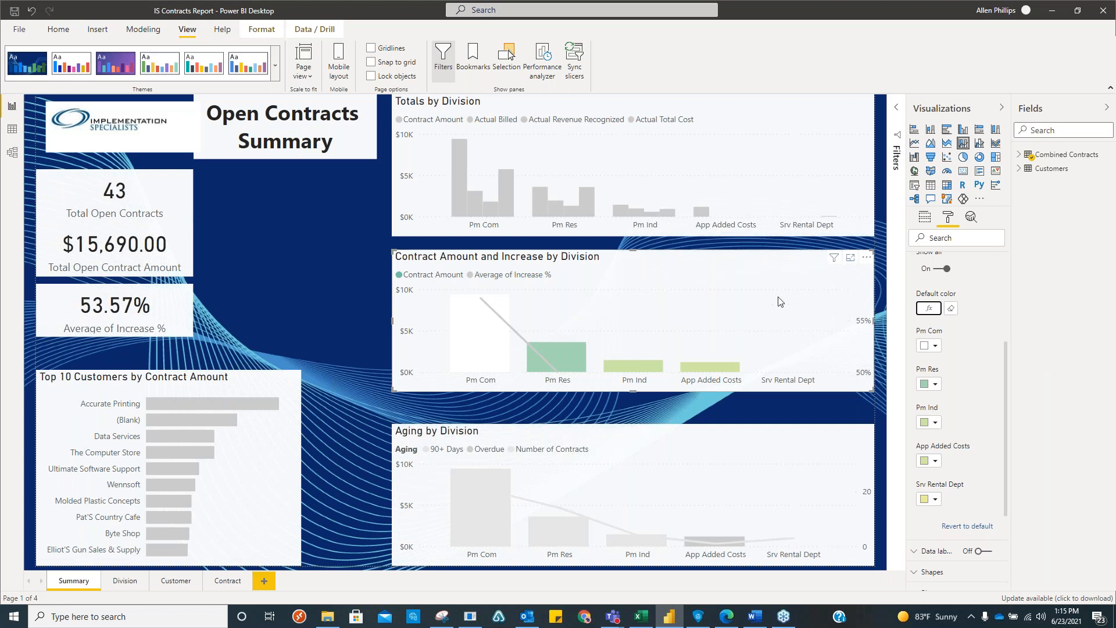
Switch the default color scale's center back to a custom value of 2000.
{"action": "left_click", "coordinate": [929, 308]}
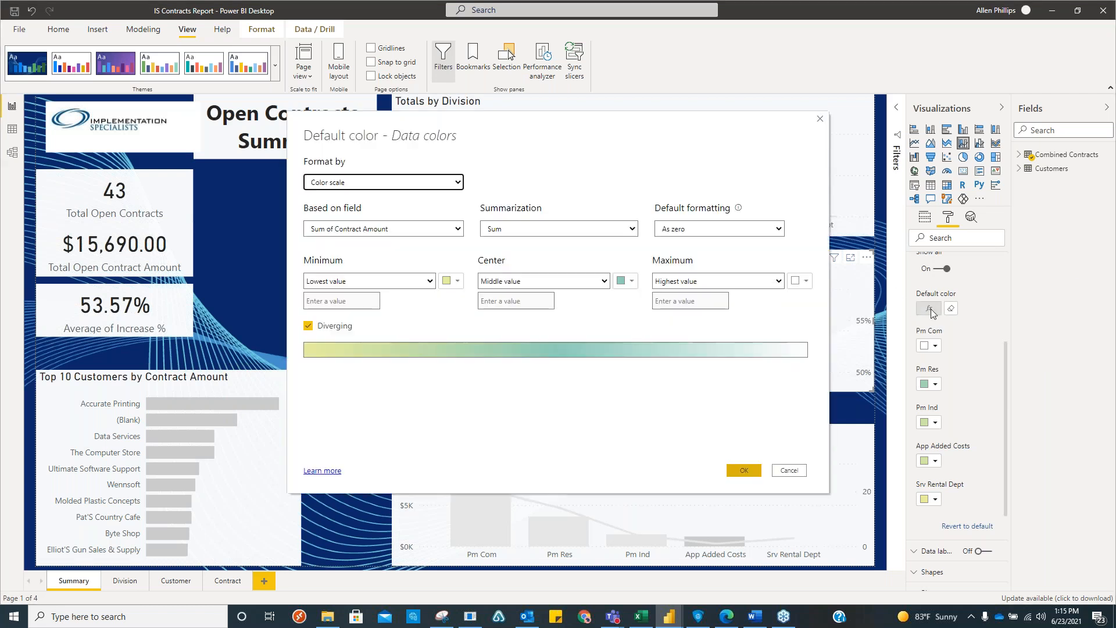
{"action": "left_click", "coordinate": [604, 282]}
{"action": "left_click", "coordinate": [495, 302]}
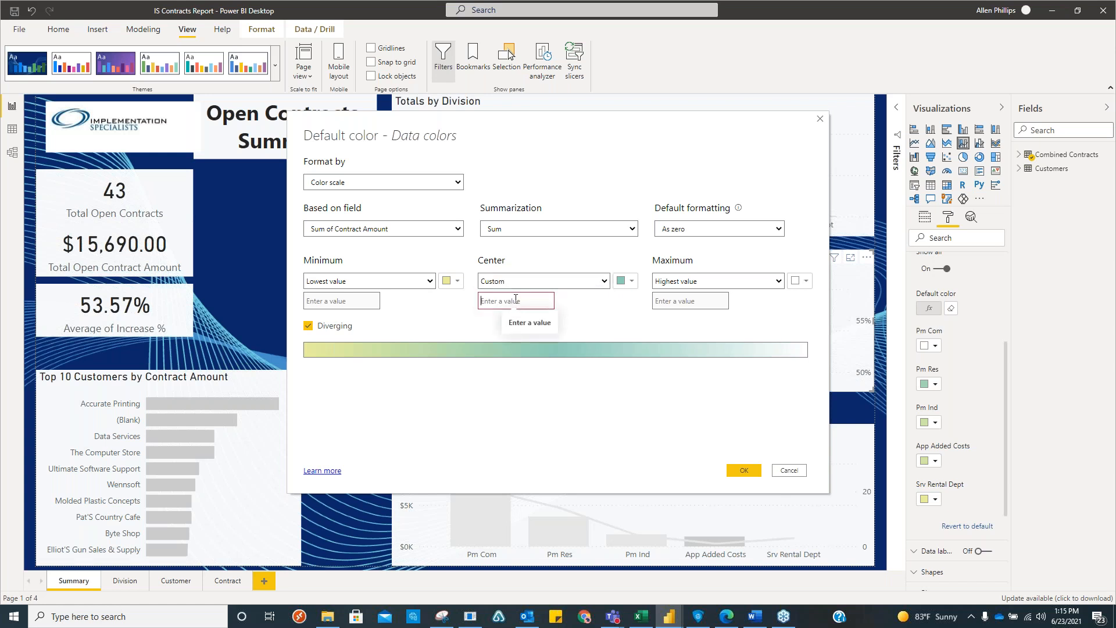
{"action": "type", "text": "2000"}
Set the color for the default color scale's lowest value to salmon, #EFB09D.
{"action": "left_click", "coordinate": [451, 281]}
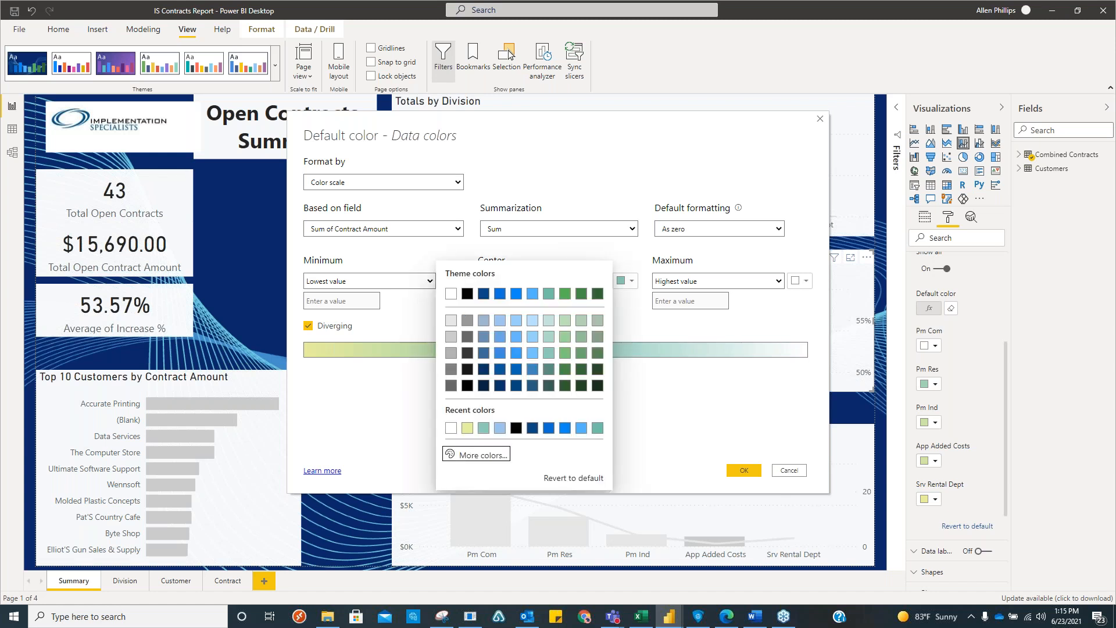
{"action": "left_click", "coordinate": [468, 454]}
{"action": "left_click", "coordinate": [599, 411]}
{"action": "left_click", "coordinate": [454, 411]}
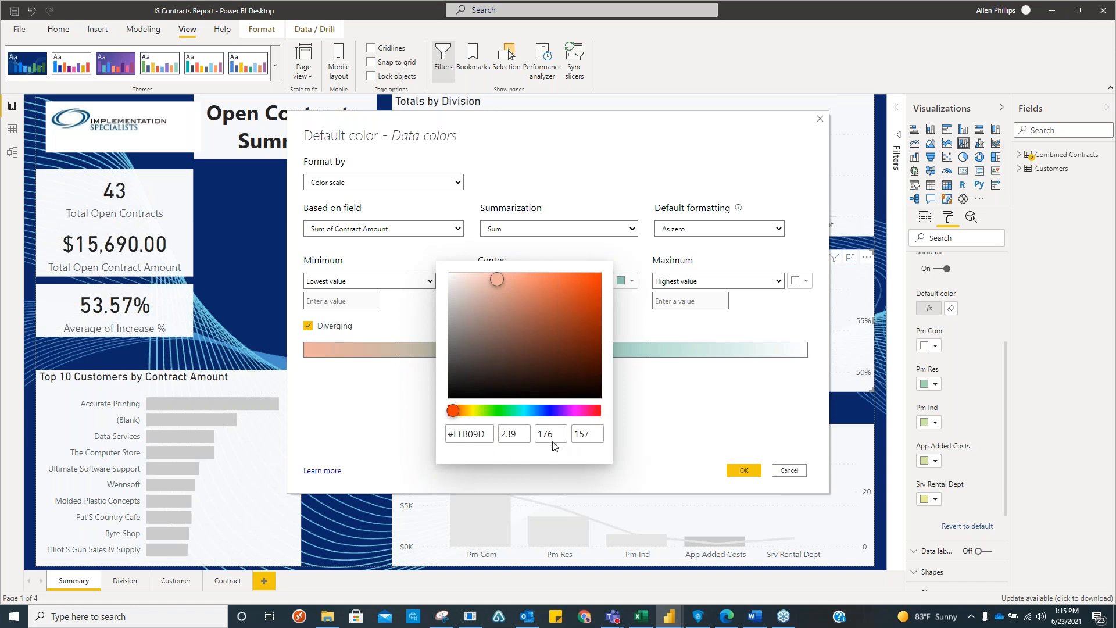
{"action": "left_click", "coordinate": [397, 412]}
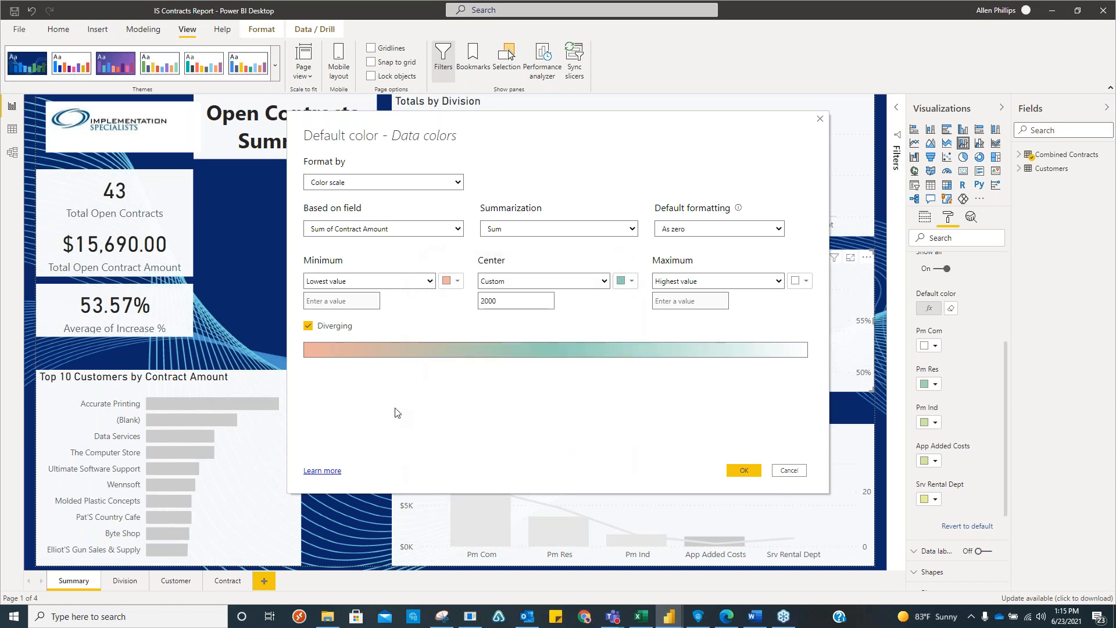
Set the color for the scale's highest value to black and apply the scale to the chart columns.
{"action": "left_click", "coordinate": [807, 282]}
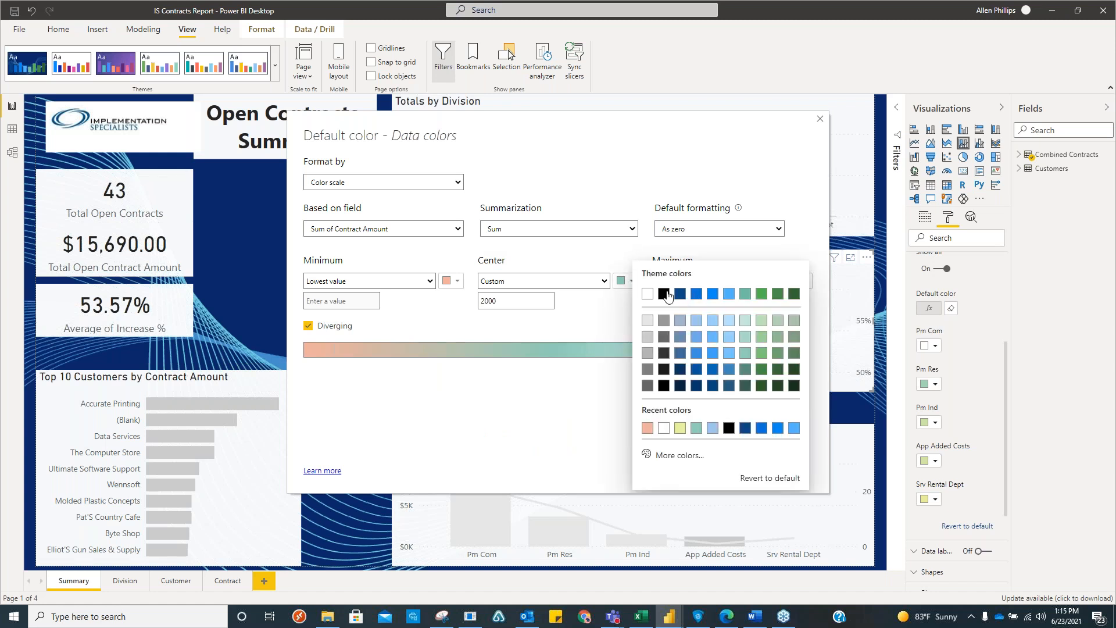
{"action": "left_click", "coordinate": [664, 294]}
{"action": "left_click", "coordinate": [743, 470]}
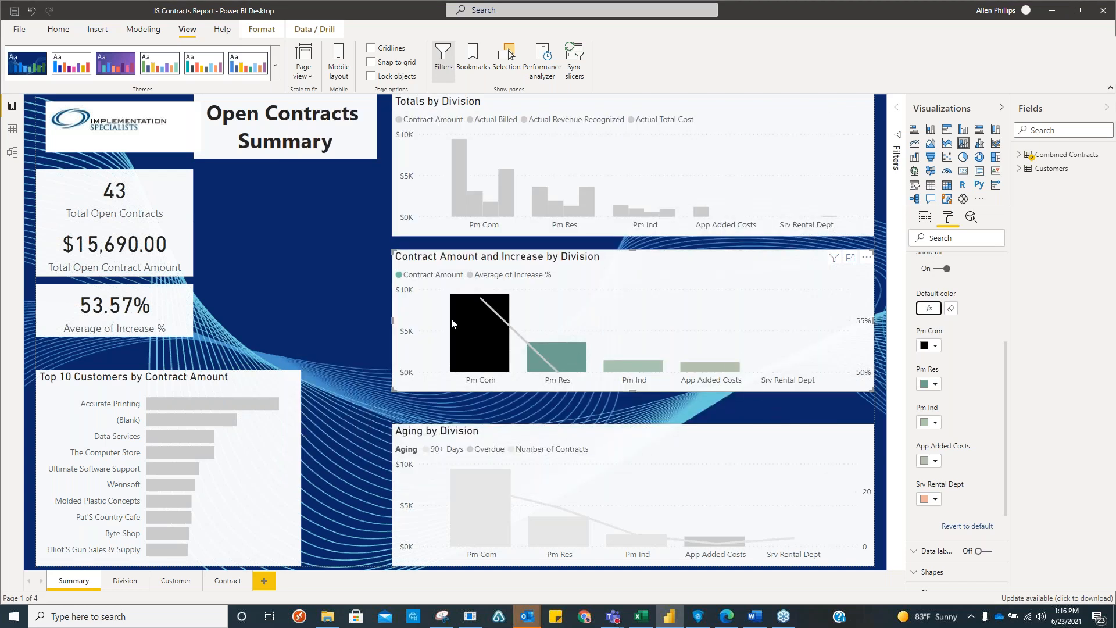
{"action": "mouse_move", "coordinate": [452, 320]}
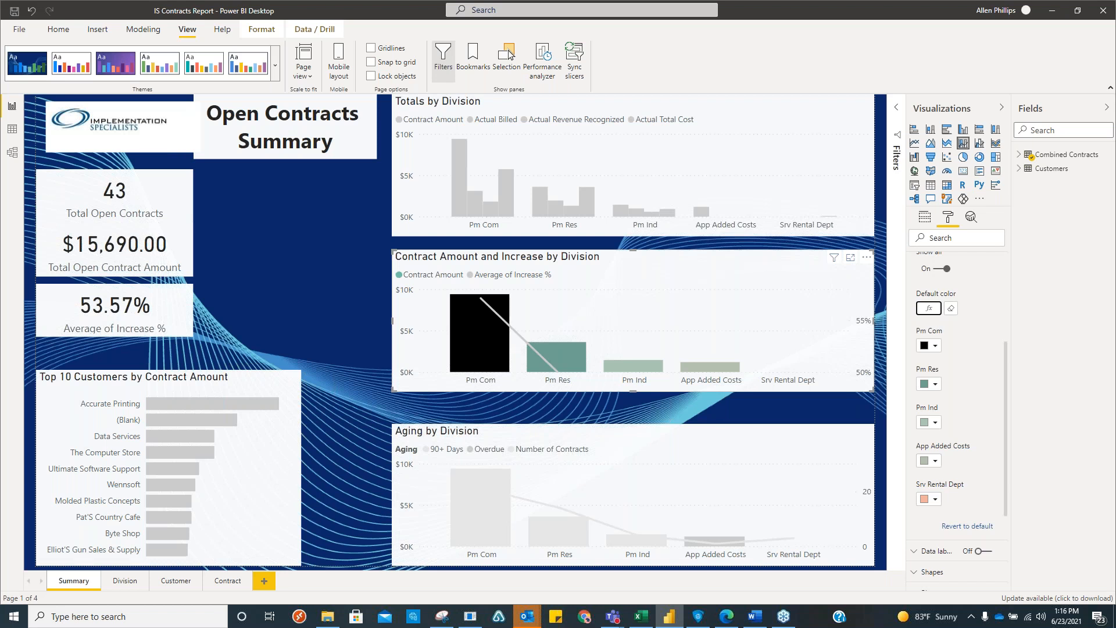
Clear the conditional formatting from the default color of the Contract Amount and Increase by Division chart.
{"action": "key", "text": "alt+Tab"}
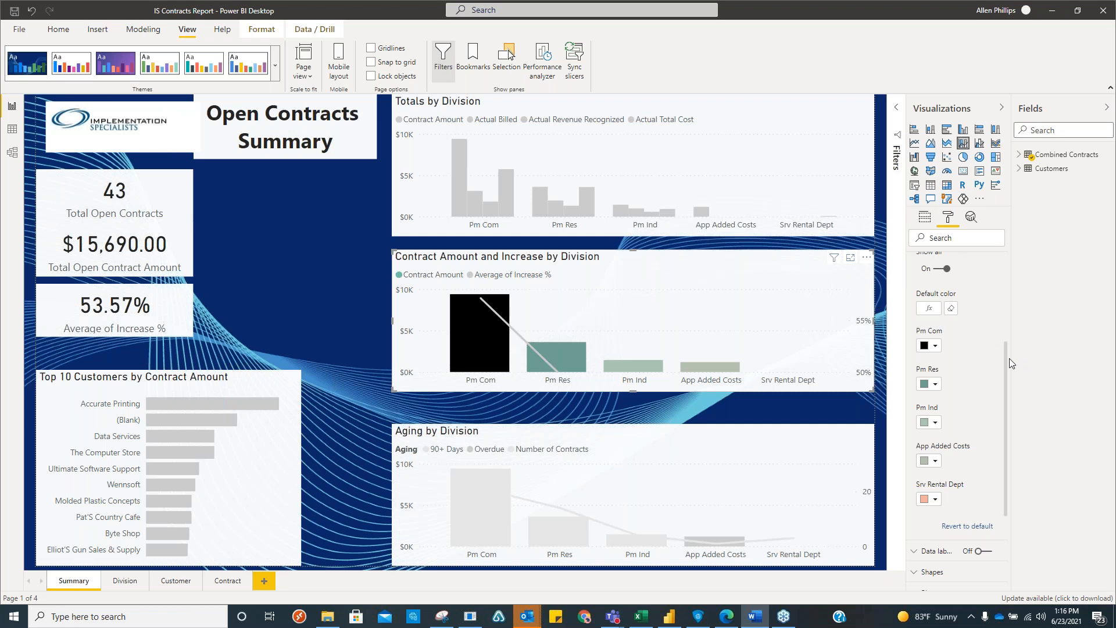
{"action": "scroll", "coordinate": [959, 378], "scroll_direction": "up", "scroll_amount": 5}
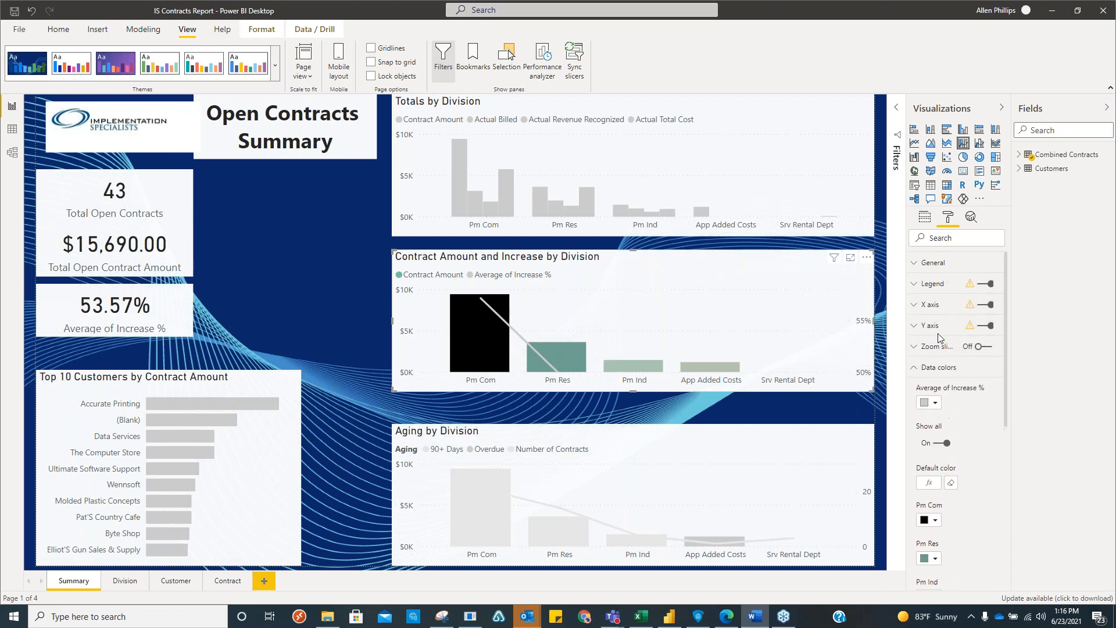
{"action": "left_click", "coordinate": [951, 483]}
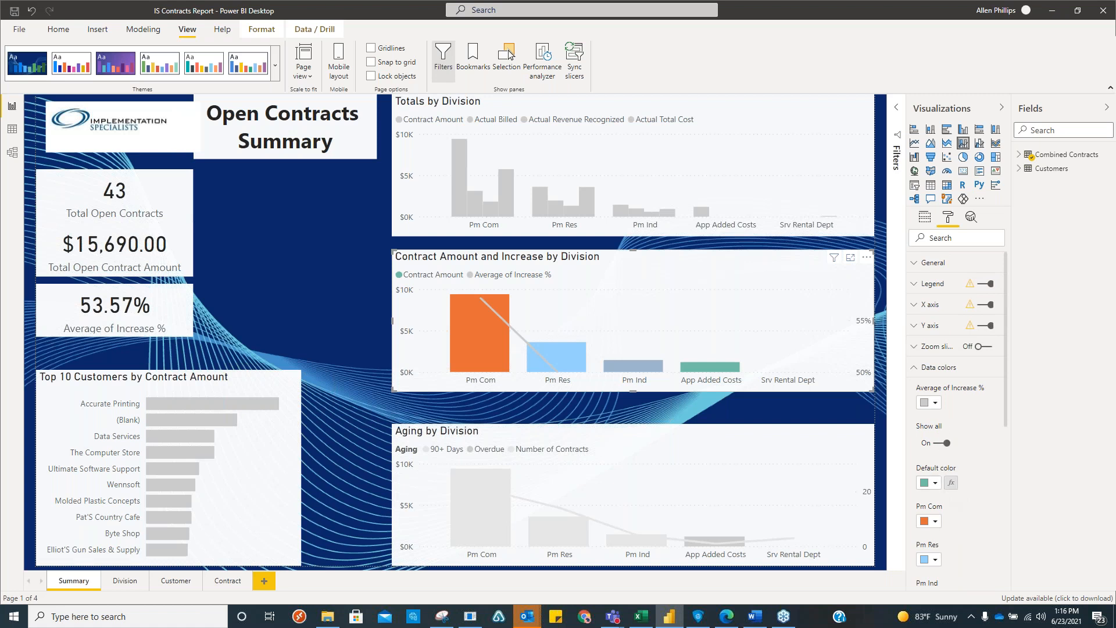
Apply a default color scale based on the sum of Increase % to the chart columns and clear it again.
{"action": "left_click", "coordinate": [952, 483]}
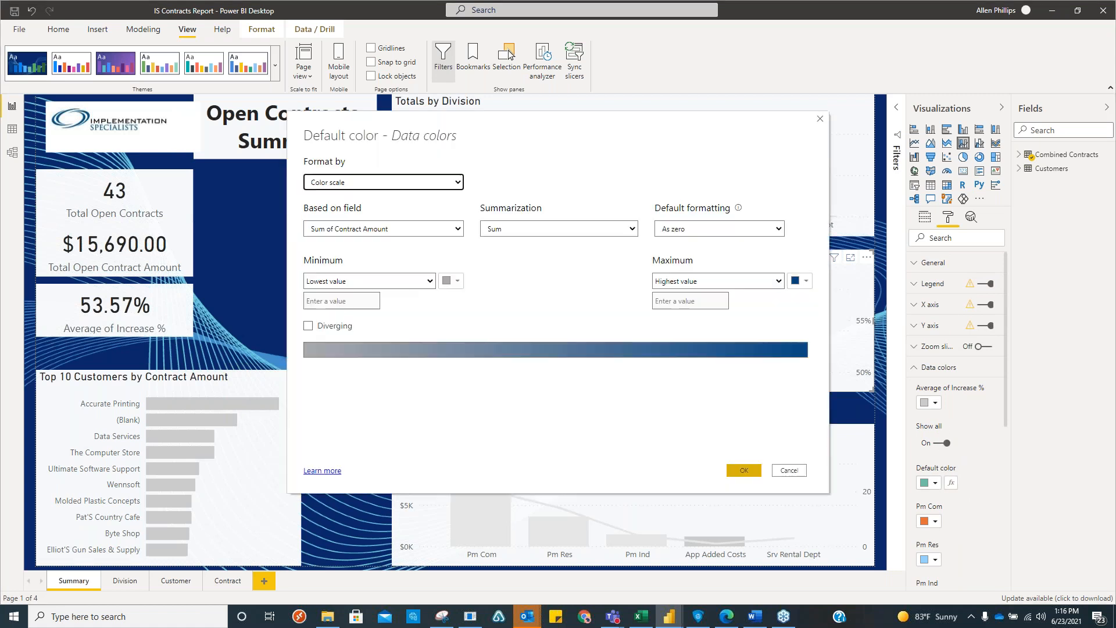
{"action": "left_click", "coordinate": [459, 230]}
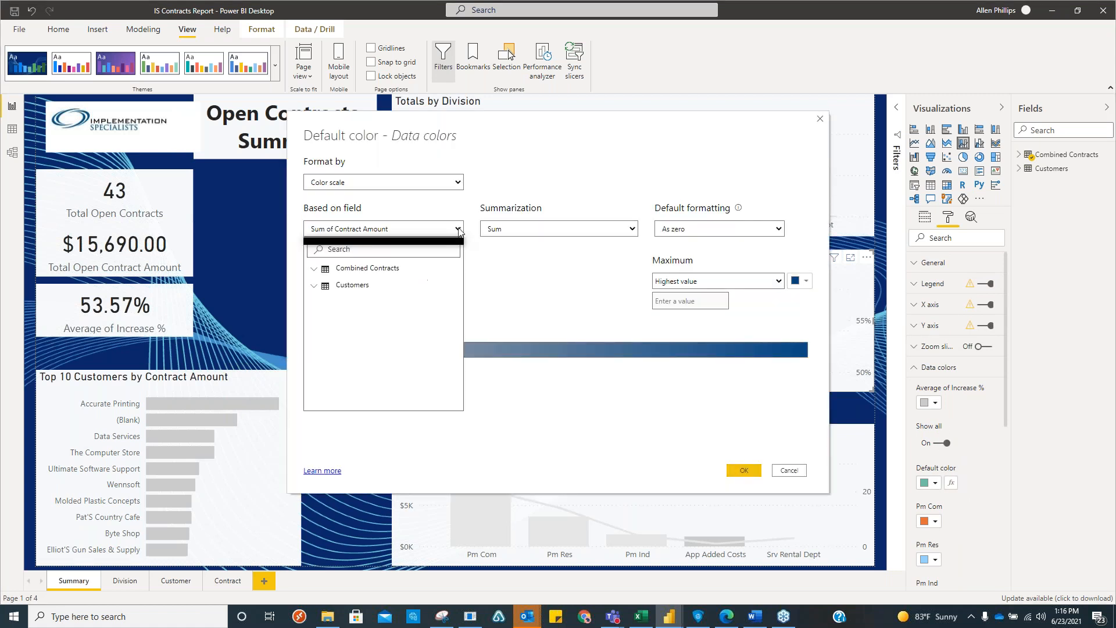
{"action": "left_click", "coordinate": [321, 271]}
{"action": "scroll", "coordinate": [401, 359], "scroll_direction": "down", "scroll_amount": 2}
{"action": "scroll", "coordinate": [408, 360], "scroll_direction": "down", "scroll_amount": 3}
{"action": "scroll", "coordinate": [408, 361], "scroll_direction": "down", "scroll_amount": 3}
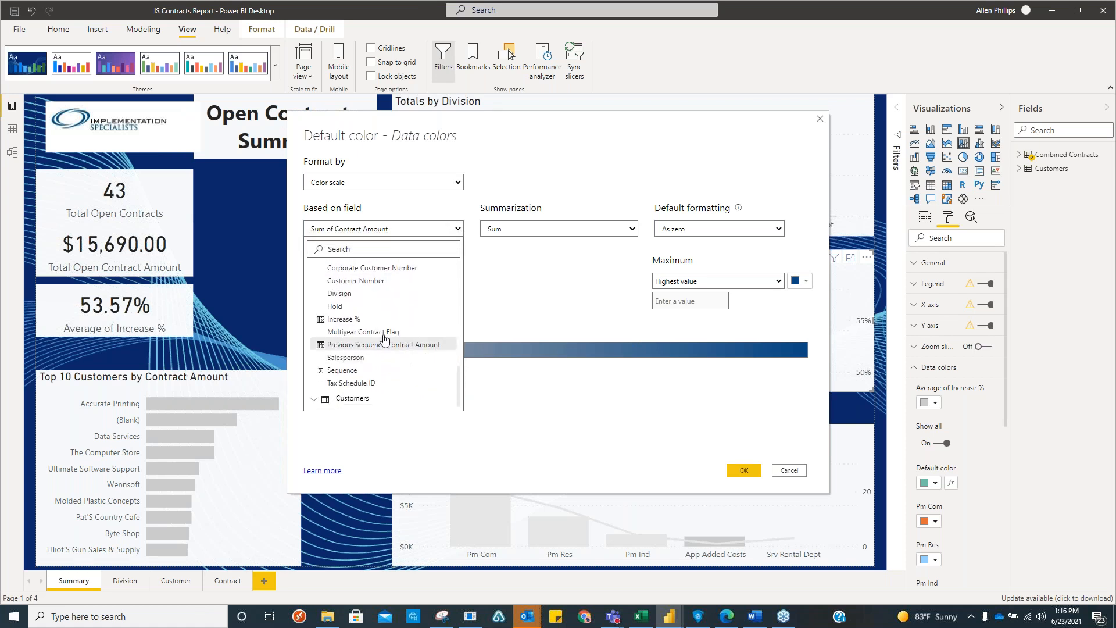
{"action": "left_click", "coordinate": [349, 321]}
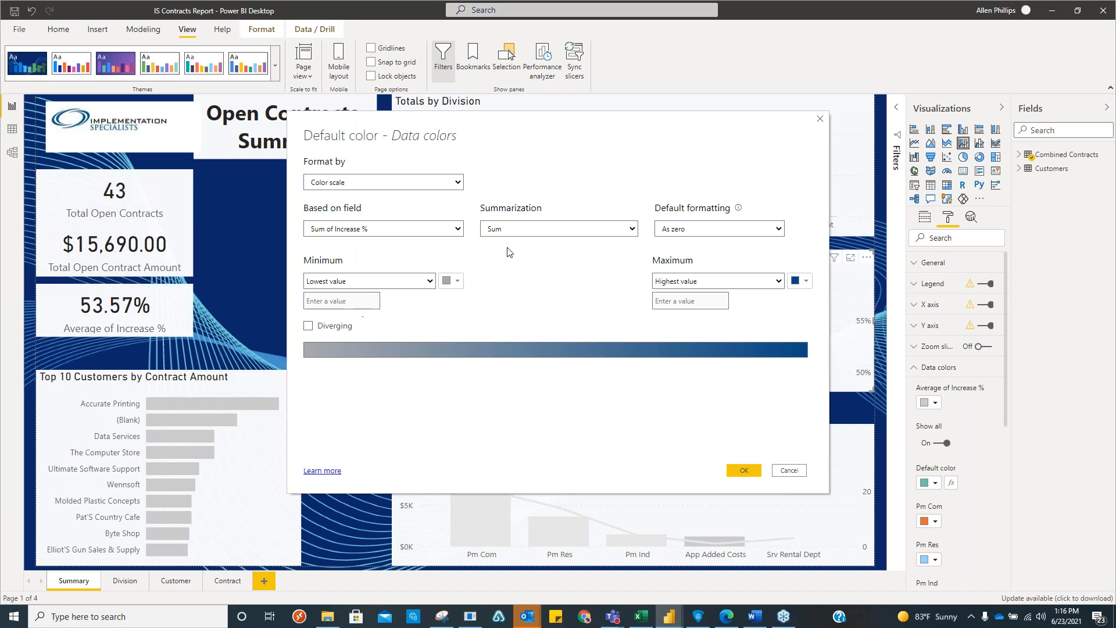
{"action": "left_click", "coordinate": [745, 470]}
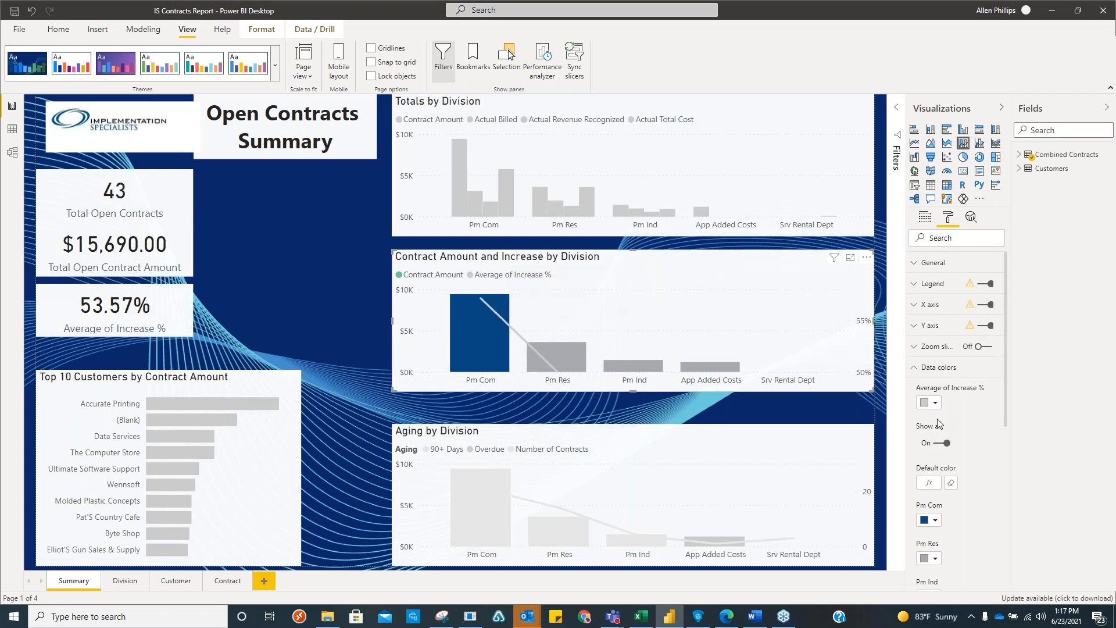
{"action": "left_click", "coordinate": [952, 483]}
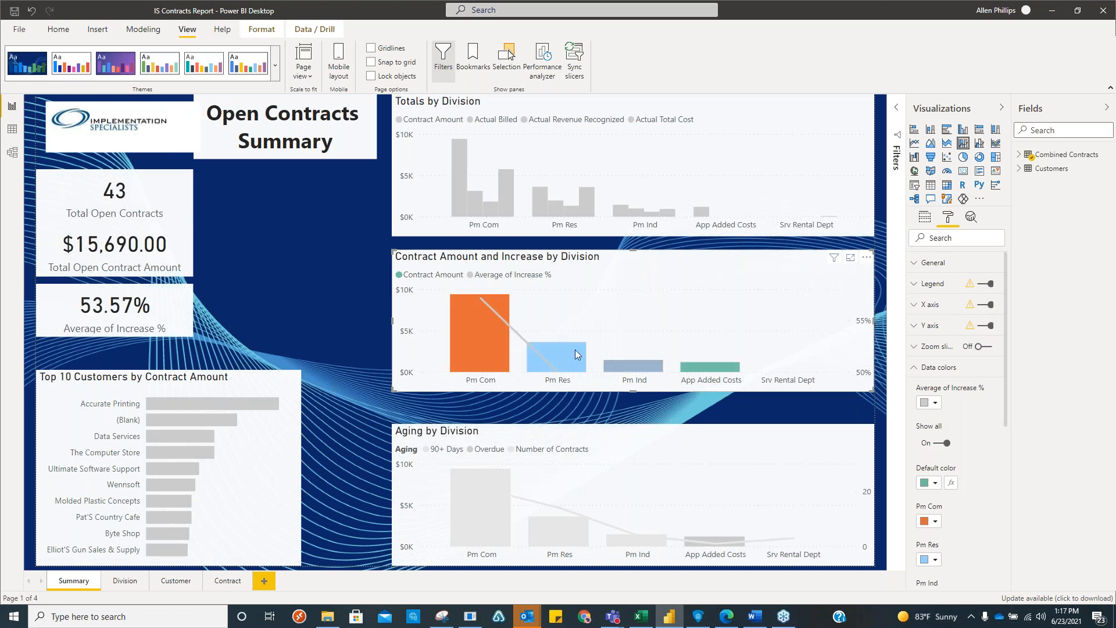
Open the conditional formatting for the chart's default color and review the Default formatting and Summarization options.
{"action": "left_click", "coordinate": [951, 483]}
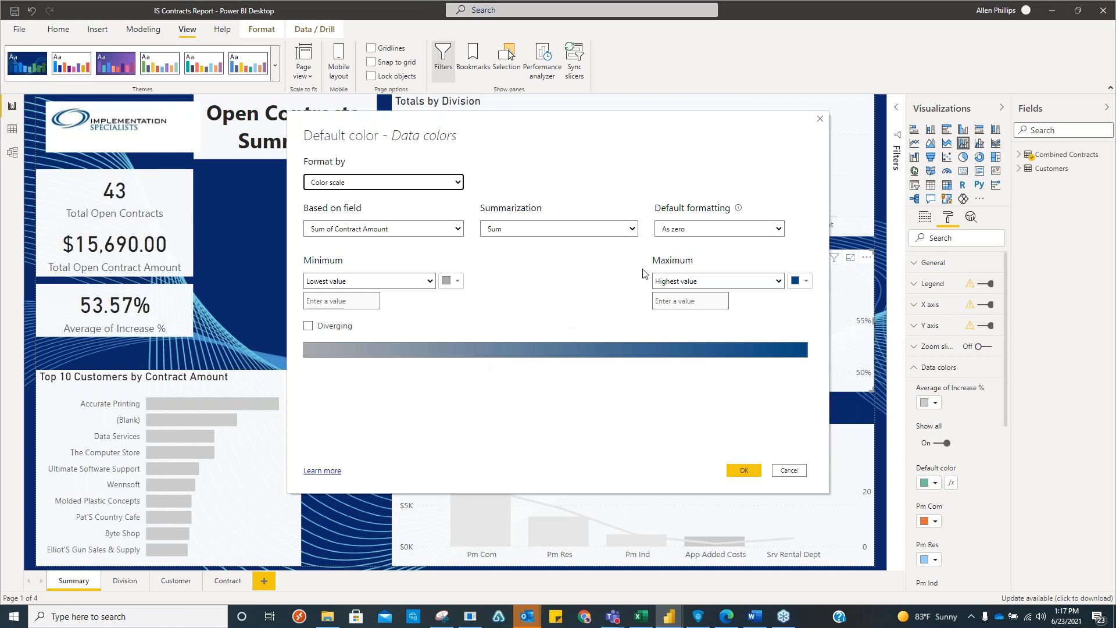
{"action": "left_click", "coordinate": [775, 230]}
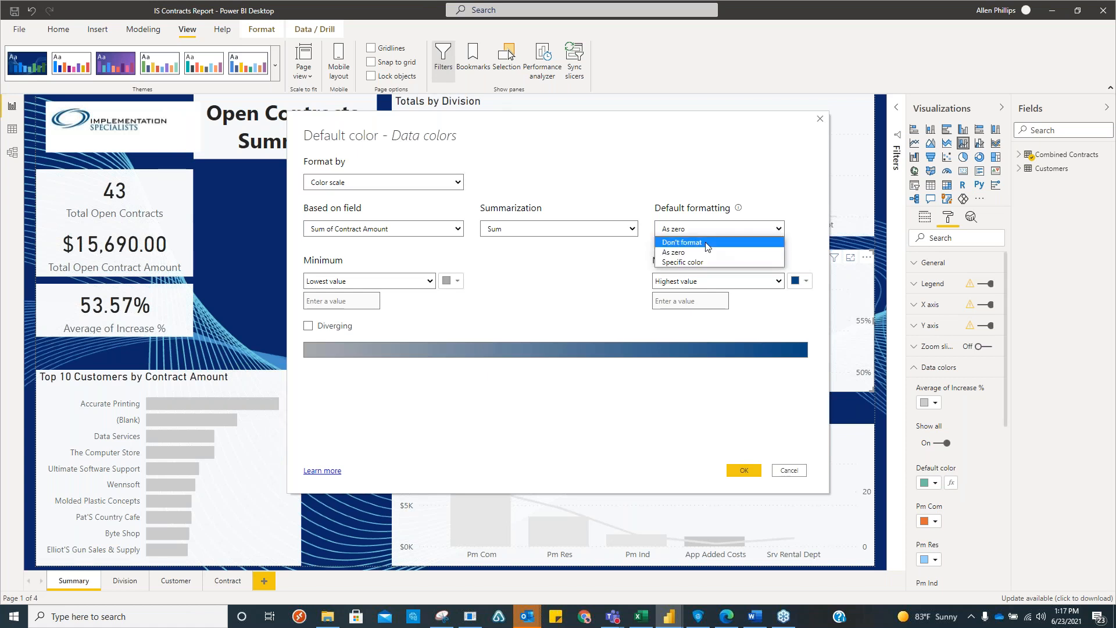
{"action": "left_click", "coordinate": [632, 228]}
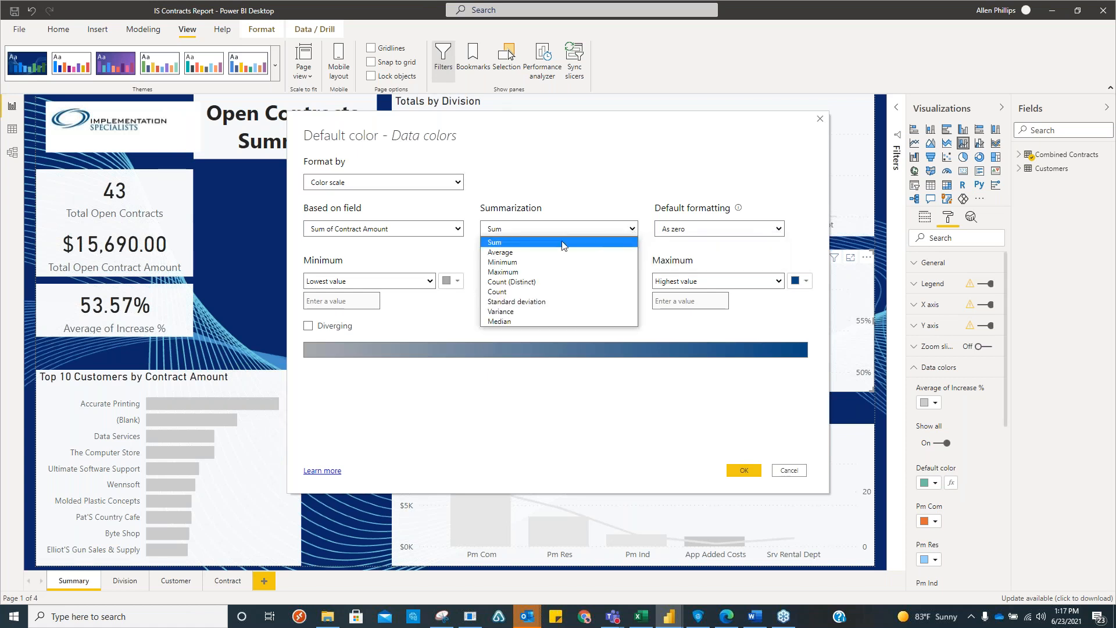
{"action": "left_click", "coordinate": [480, 309]}
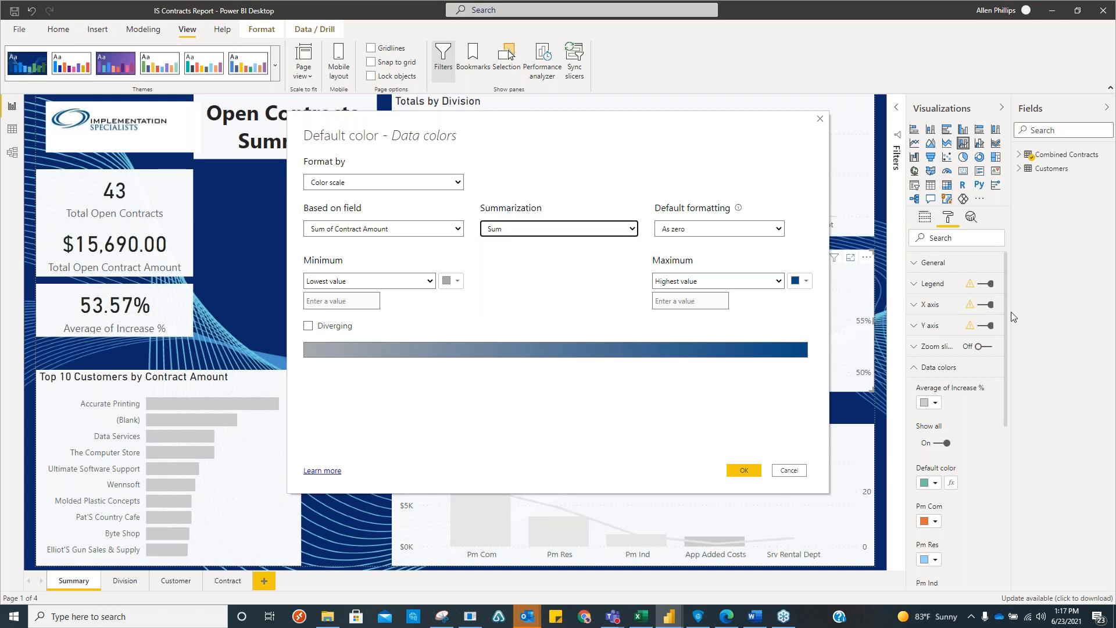
{"action": "key", "text": "alt+Tab"}
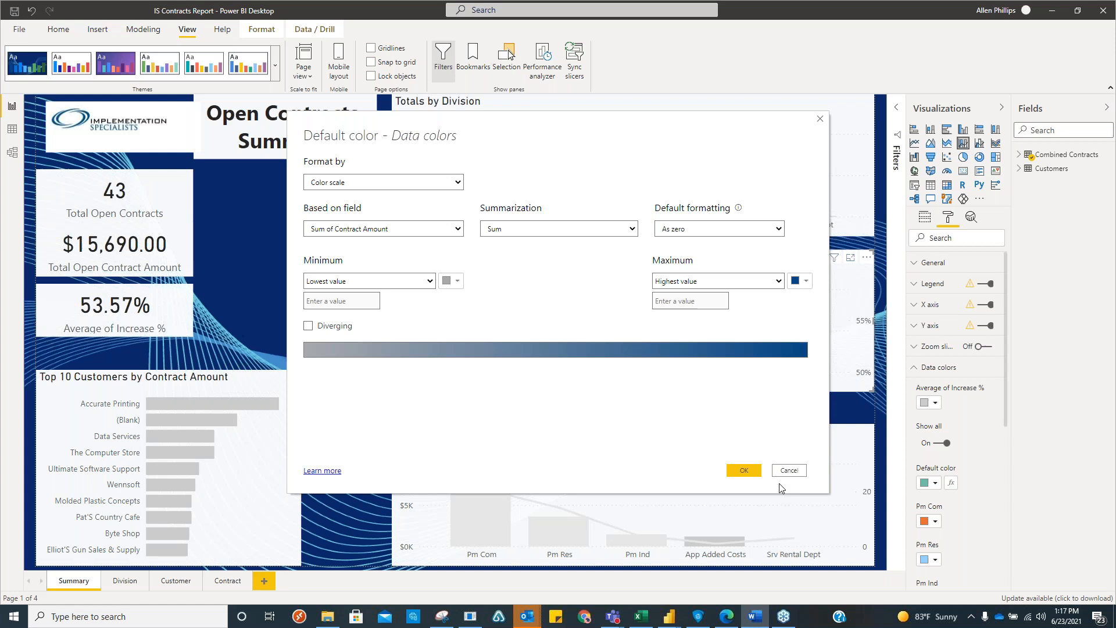
Set the color scale's default formatting to Specific color and keep Highest value as its maximum.
{"action": "left_click", "coordinate": [777, 230]}
{"action": "left_click", "coordinate": [687, 263]}
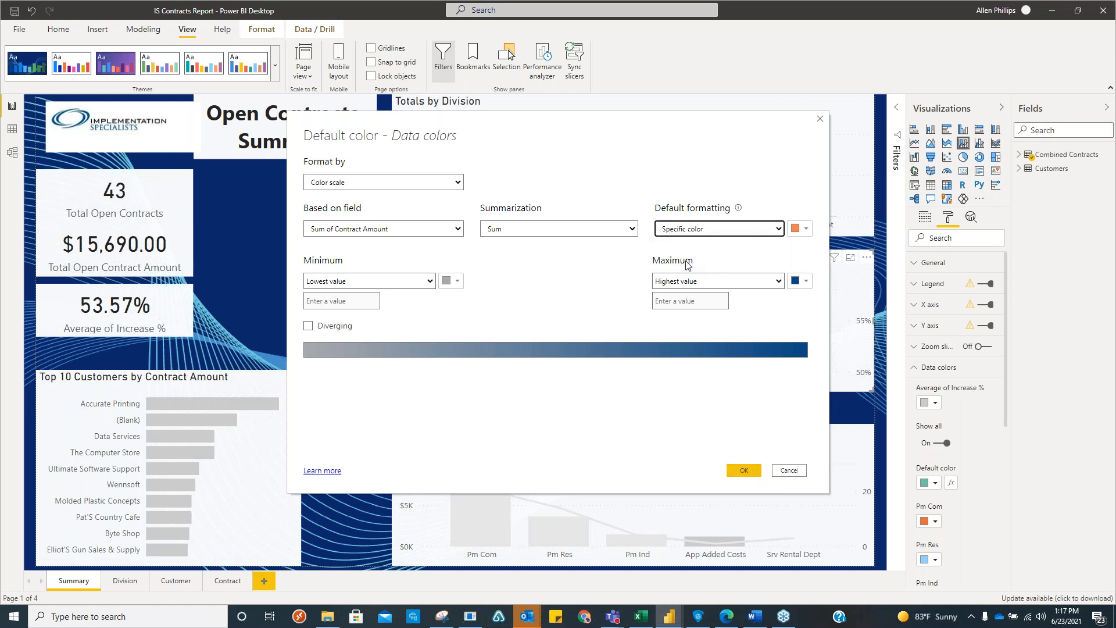
{"action": "left_click", "coordinate": [780, 231]}
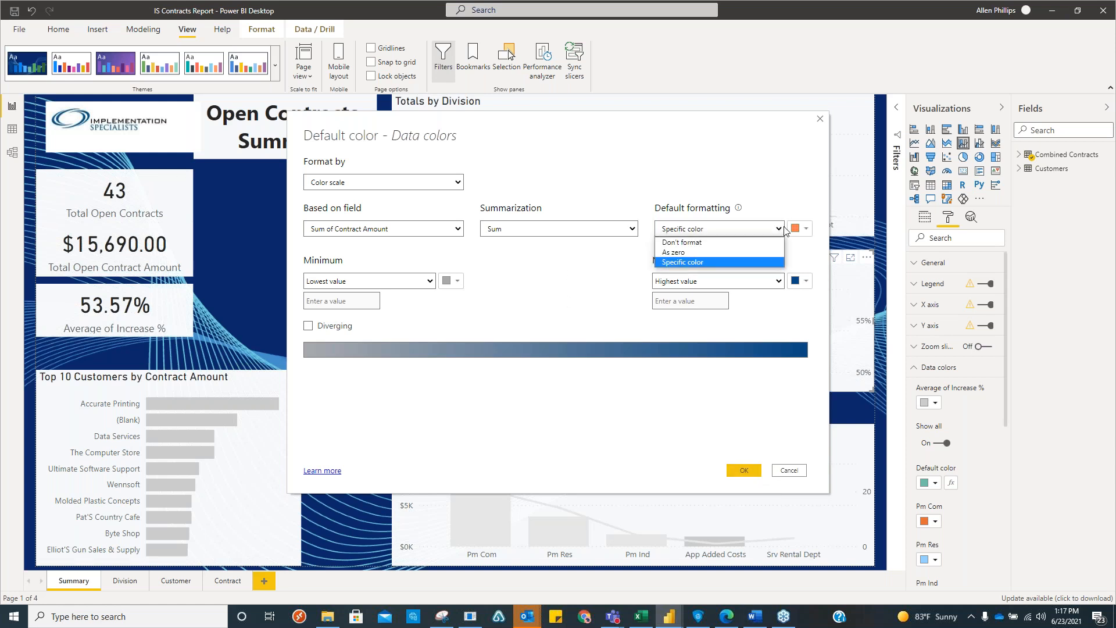
{"action": "left_click", "coordinate": [780, 283]}
{"action": "left_click", "coordinate": [684, 282]}
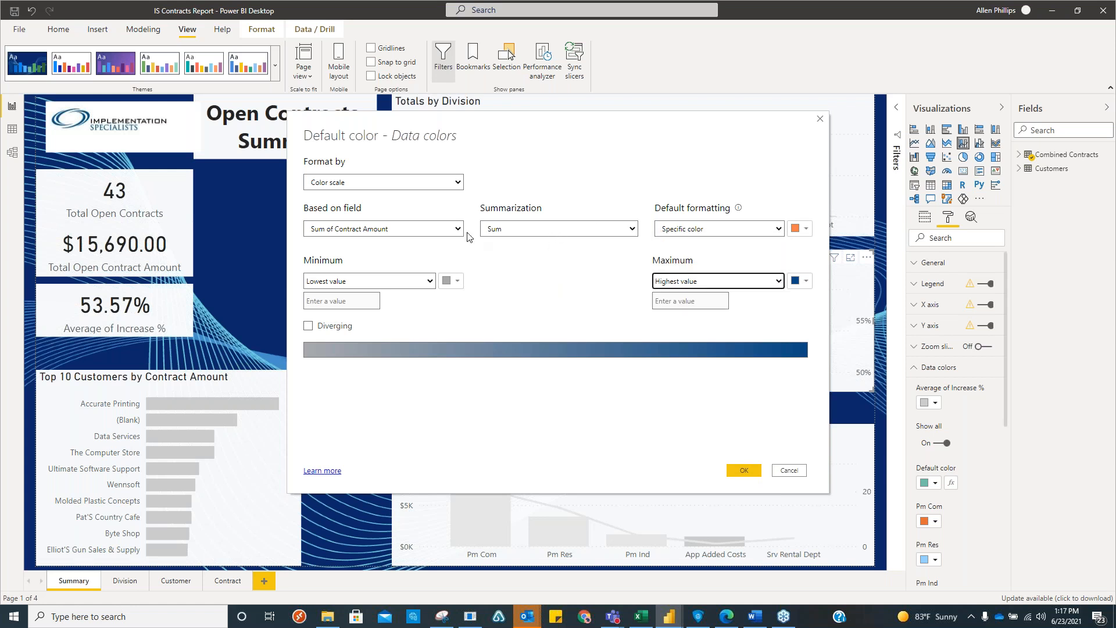
Format the default color by Rules based on the Increase % field of Combined Contracts.
{"action": "left_click", "coordinate": [460, 183]}
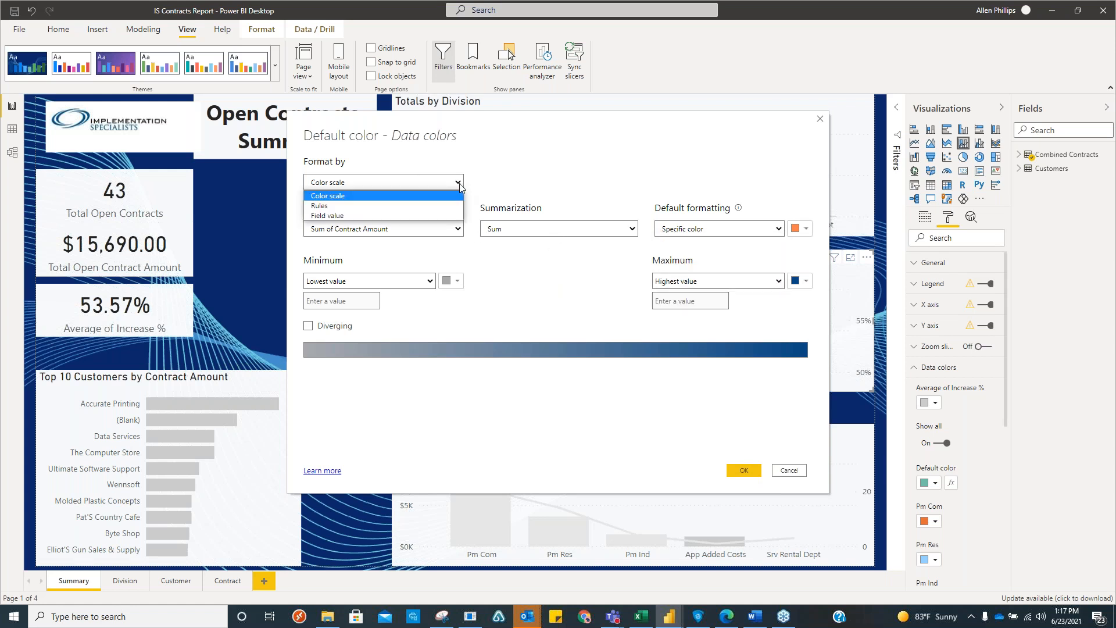
{"action": "left_click", "coordinate": [349, 207]}
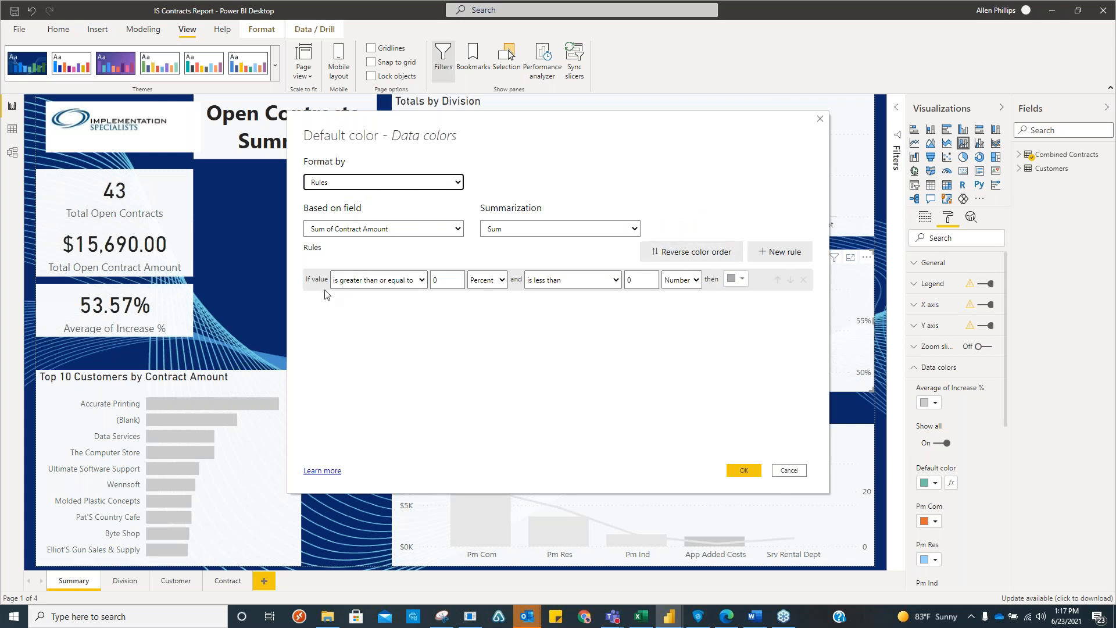
{"action": "left_click", "coordinate": [459, 231]}
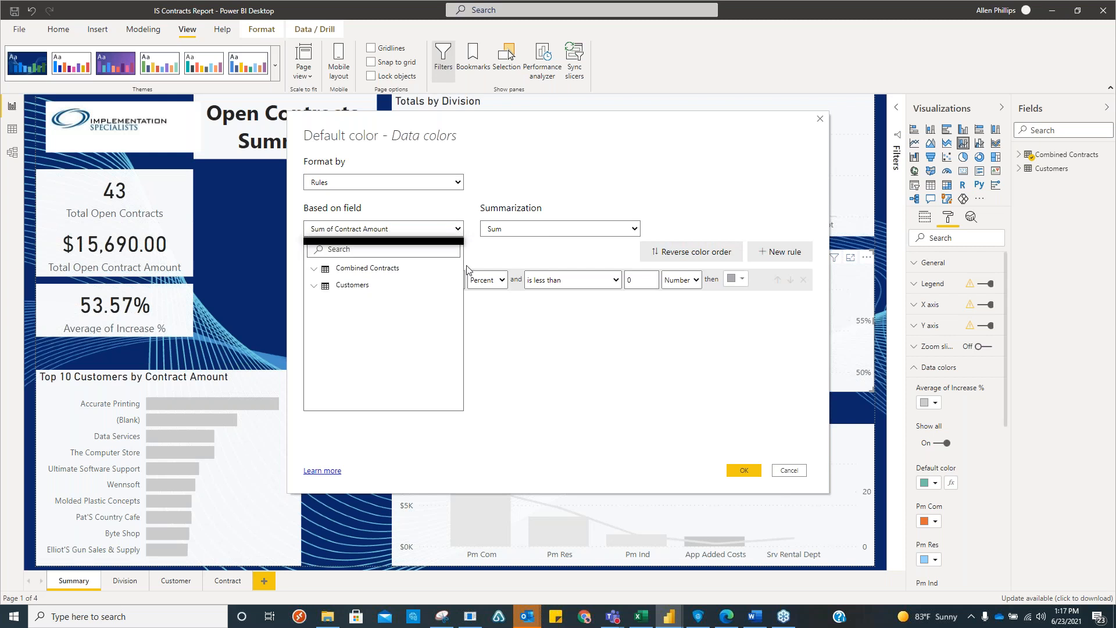
{"action": "left_click", "coordinate": [317, 270]}
{"action": "scroll", "coordinate": [397, 333], "scroll_direction": "down", "scroll_amount": 3}
{"action": "scroll", "coordinate": [372, 360], "scroll_direction": "down", "scroll_amount": 3}
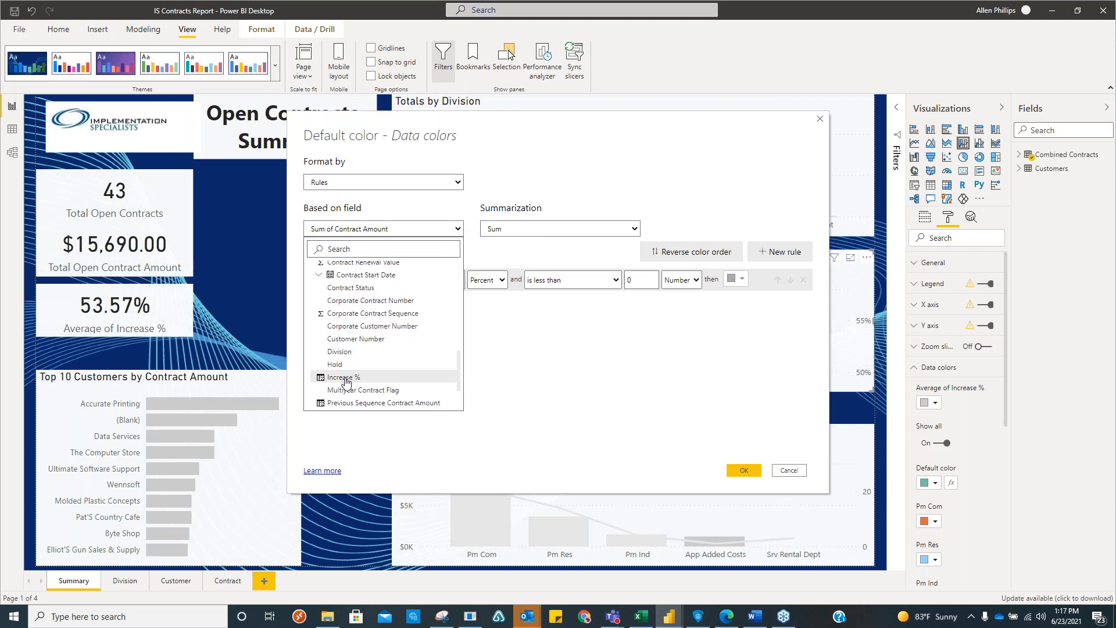
{"action": "left_click", "coordinate": [343, 377]}
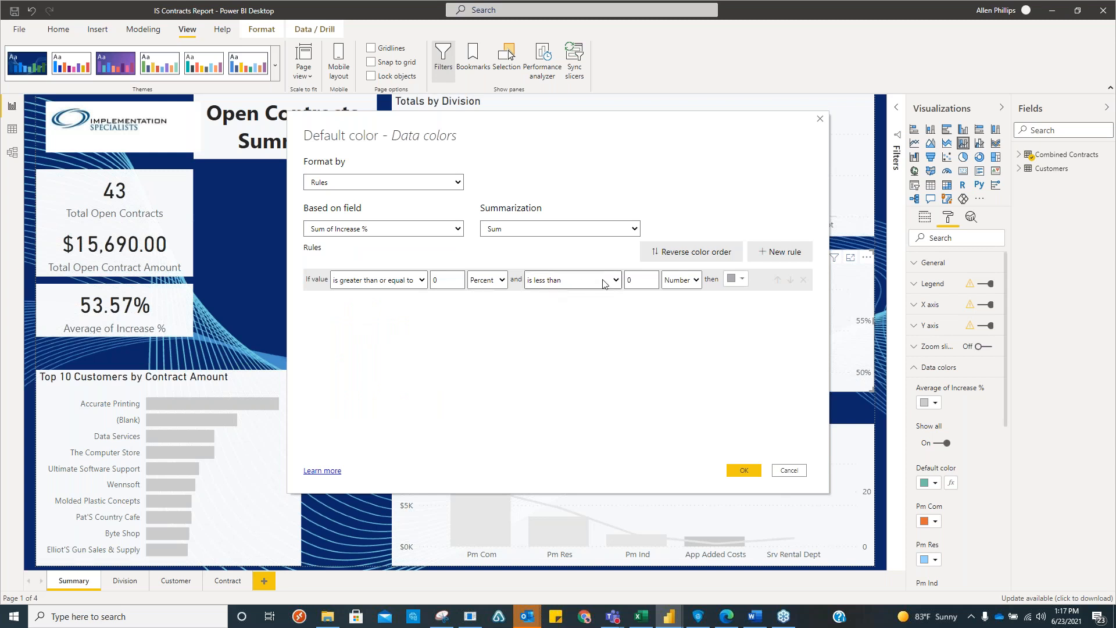
Set the first rule's upper limit to less than 10 and its color to light green.
{"action": "left_click_drag", "start_coordinate": [653, 279], "coordinate": [627, 280]}
{"action": "type", "text": "10"}
{"action": "left_click", "coordinate": [742, 279]}
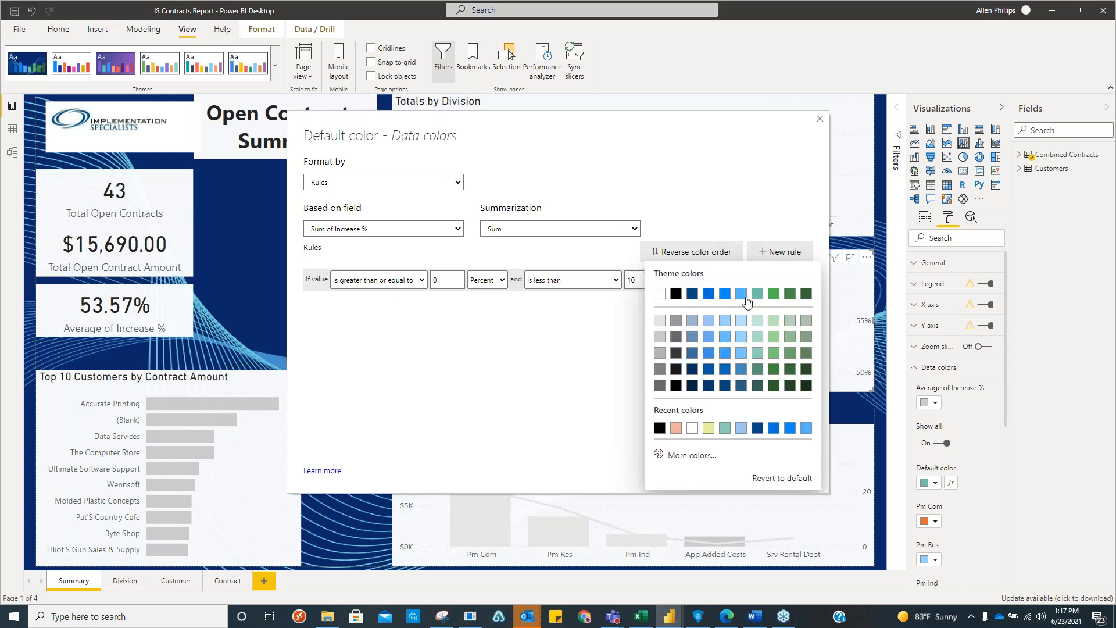
{"action": "left_click", "coordinate": [774, 321]}
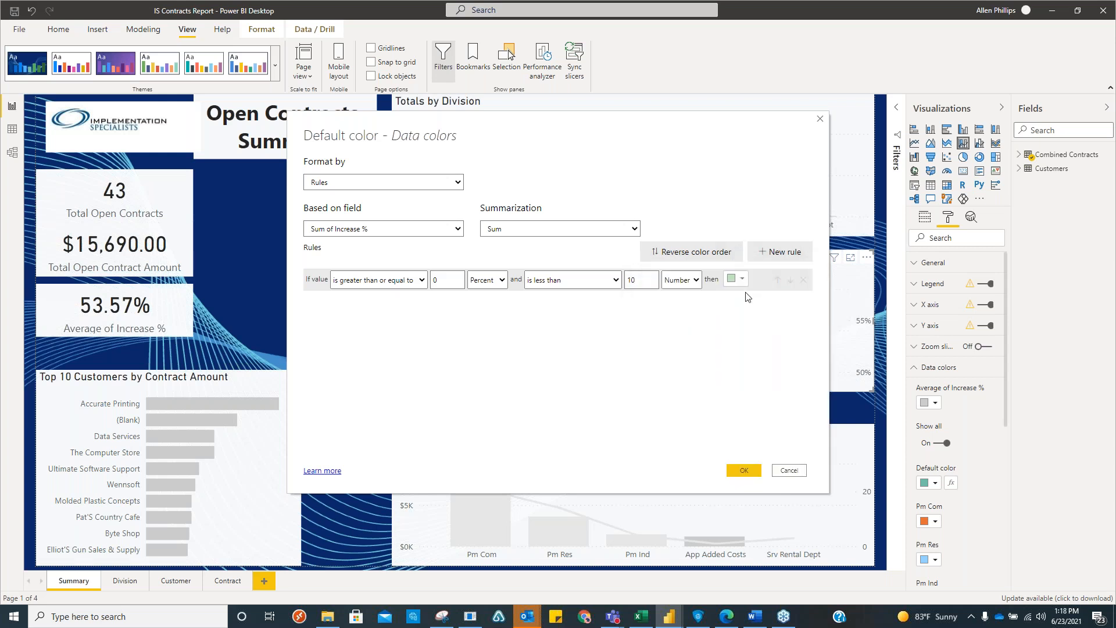
Add a second rule for values from 10 percent to less than 20, colored with the recent light yellow.
{"action": "left_click", "coordinate": [782, 252]}
{"action": "left_click", "coordinate": [456, 302]}
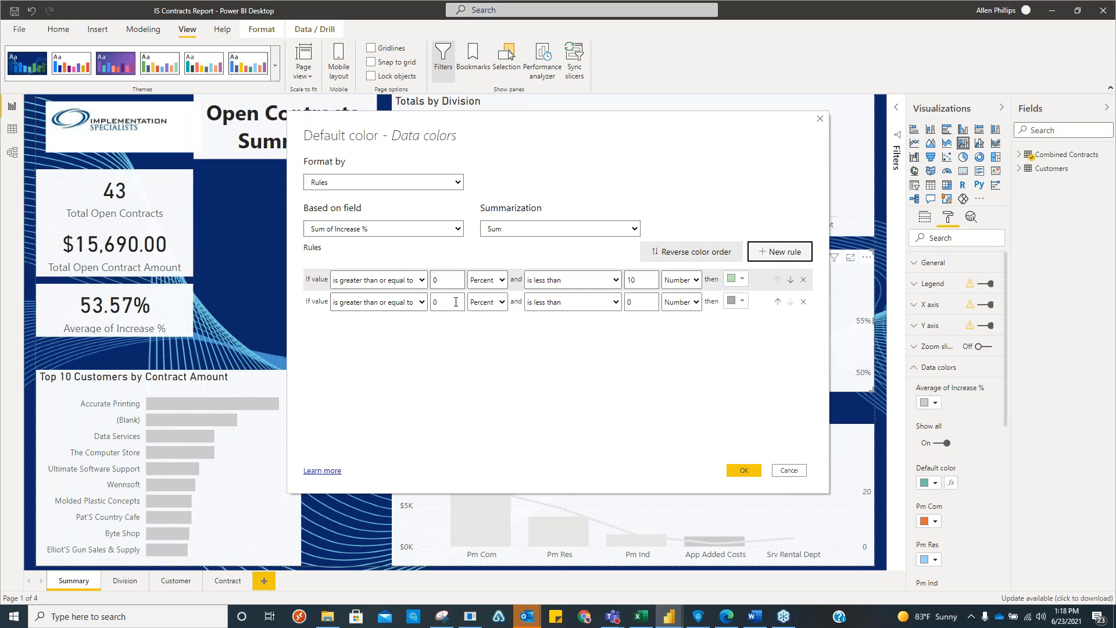
{"action": "left_click_drag", "start_coordinate": [456, 302], "coordinate": [434, 303]}
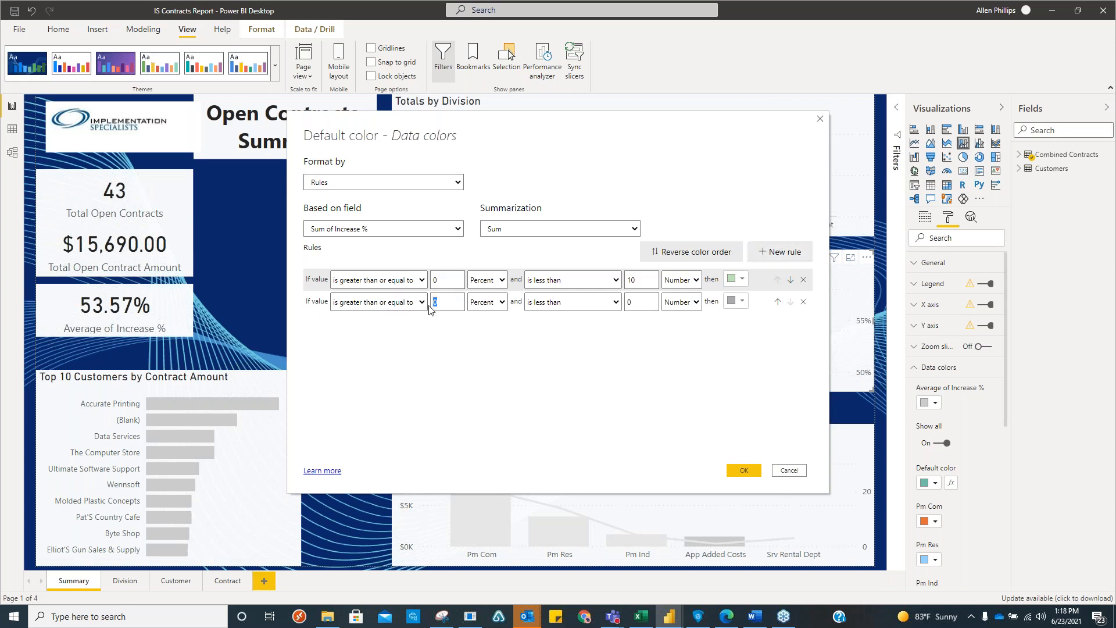
{"action": "type", "text": "10"}
{"action": "left_click", "coordinate": [649, 304]}
{"action": "left_click_drag", "start_coordinate": [648, 304], "coordinate": [628, 304]}
{"action": "type", "text": "20"}
{"action": "left_click", "coordinate": [742, 302]}
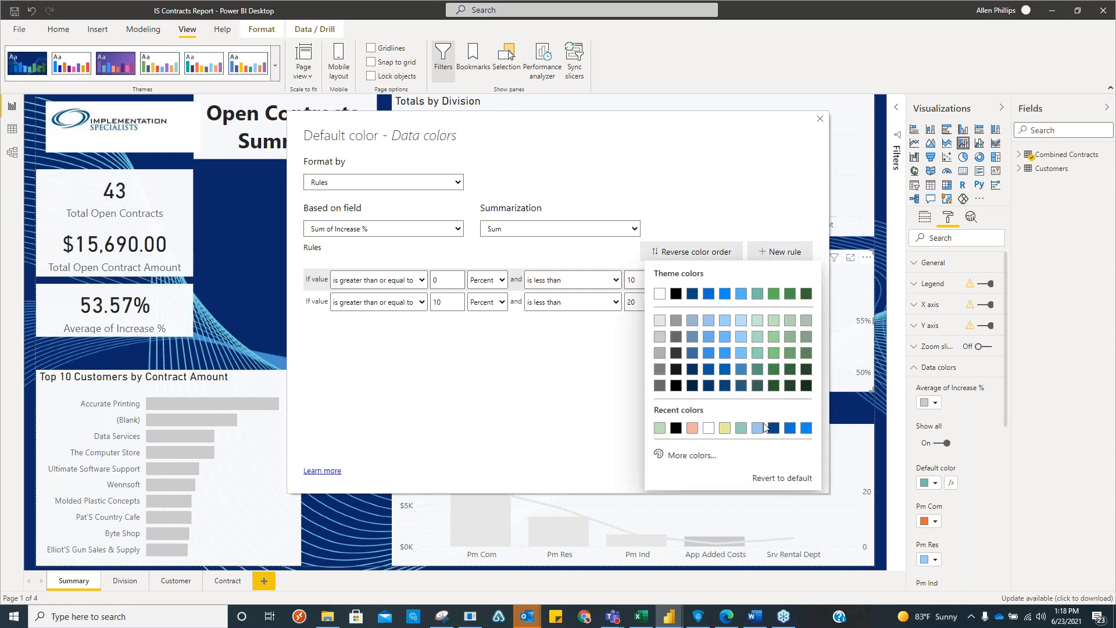
{"action": "left_click", "coordinate": [725, 429]}
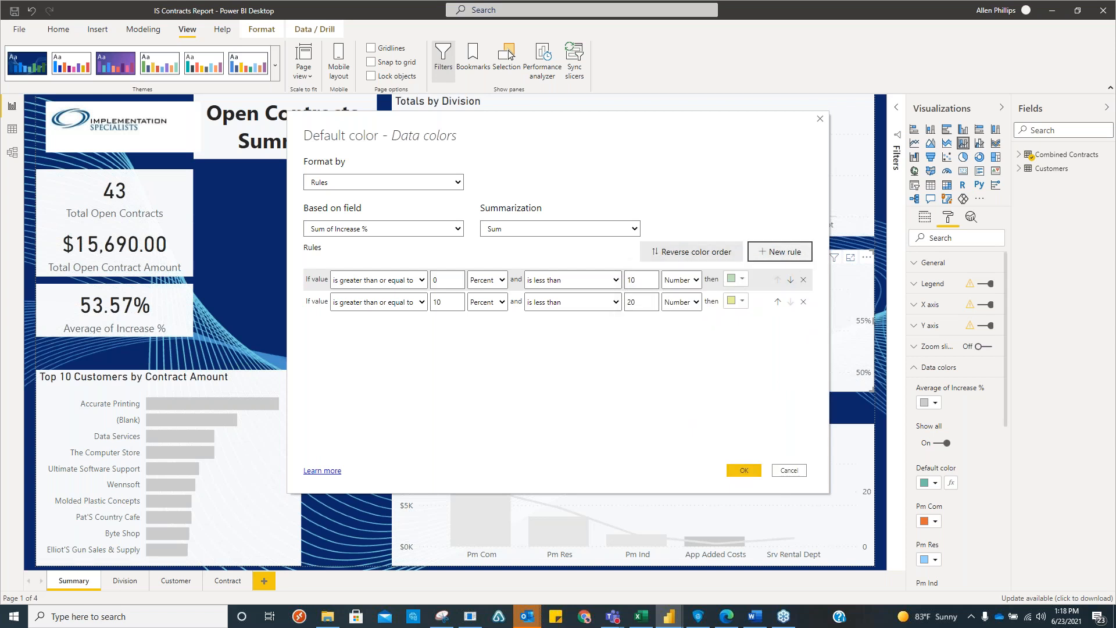
Add a third rule starting at 20 percent, colored with the recent salmon, and apply the rules to the chart.
{"action": "left_click", "coordinate": [786, 251]}
{"action": "left_click", "coordinate": [439, 327]}
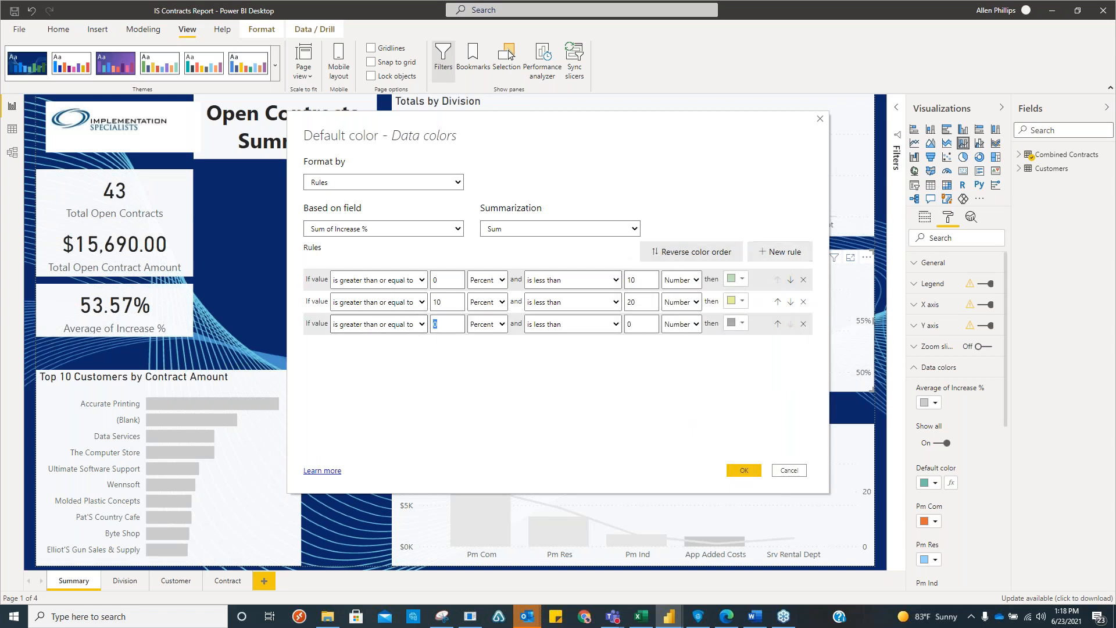
{"action": "key", "text": "BackSpace"}
{"action": "type", "text": "20"}
{"action": "left_click_drag", "start_coordinate": [643, 324], "coordinate": [628, 325]}
{"action": "left_click", "coordinate": [740, 323]}
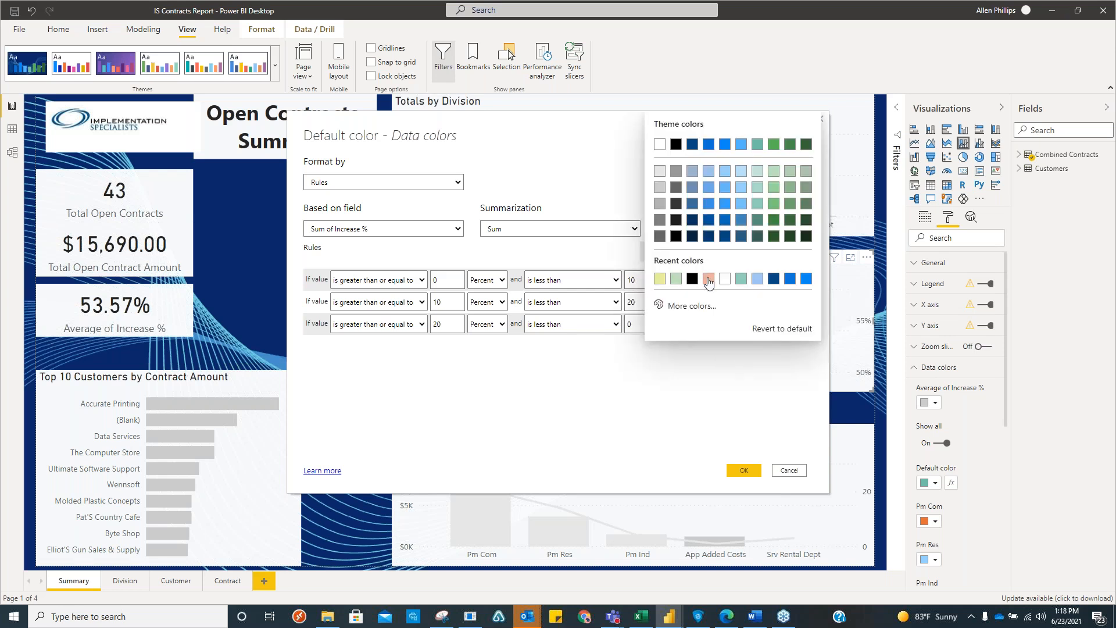
{"action": "left_click", "coordinate": [708, 281]}
{"action": "left_click", "coordinate": [739, 470]}
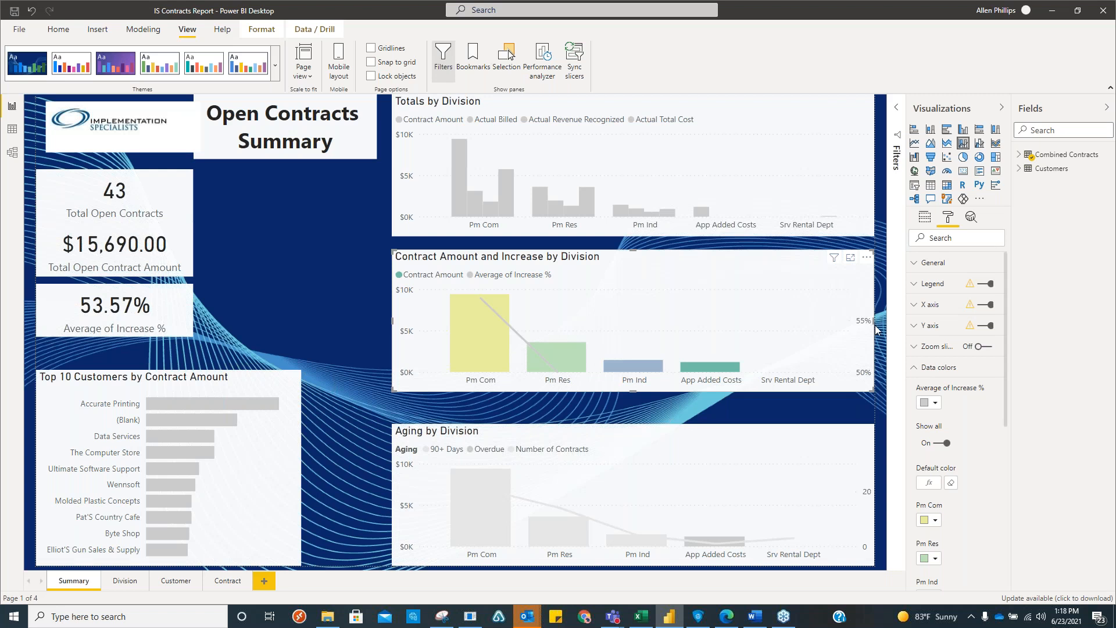
Switch to the Division page of the report.
{"action": "key", "text": "alt+Tab"}
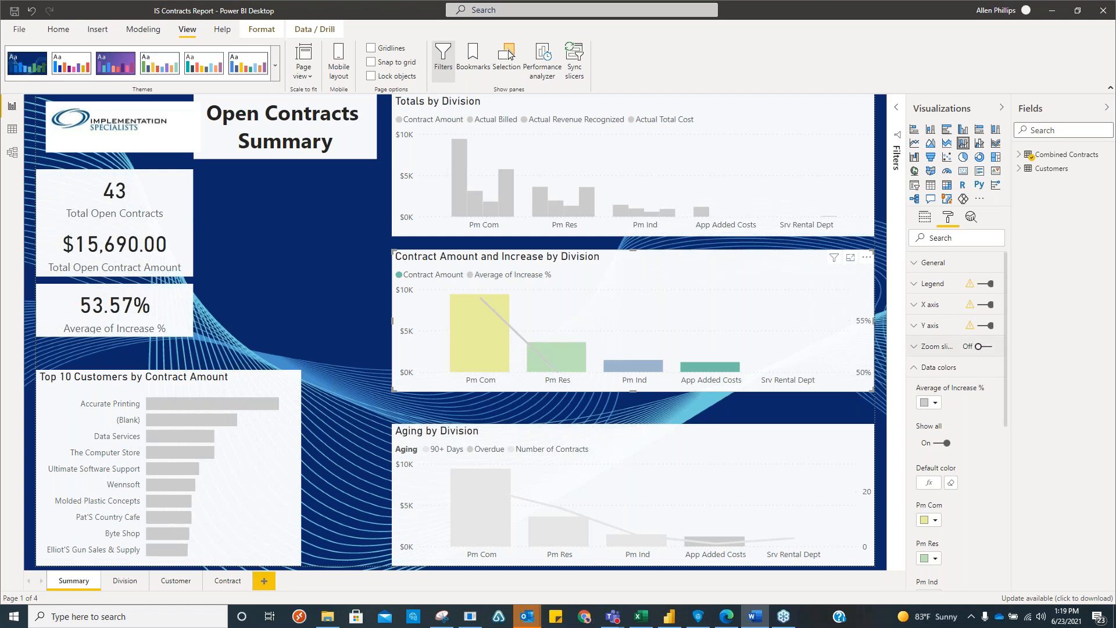
{"action": "left_click", "coordinate": [122, 582]}
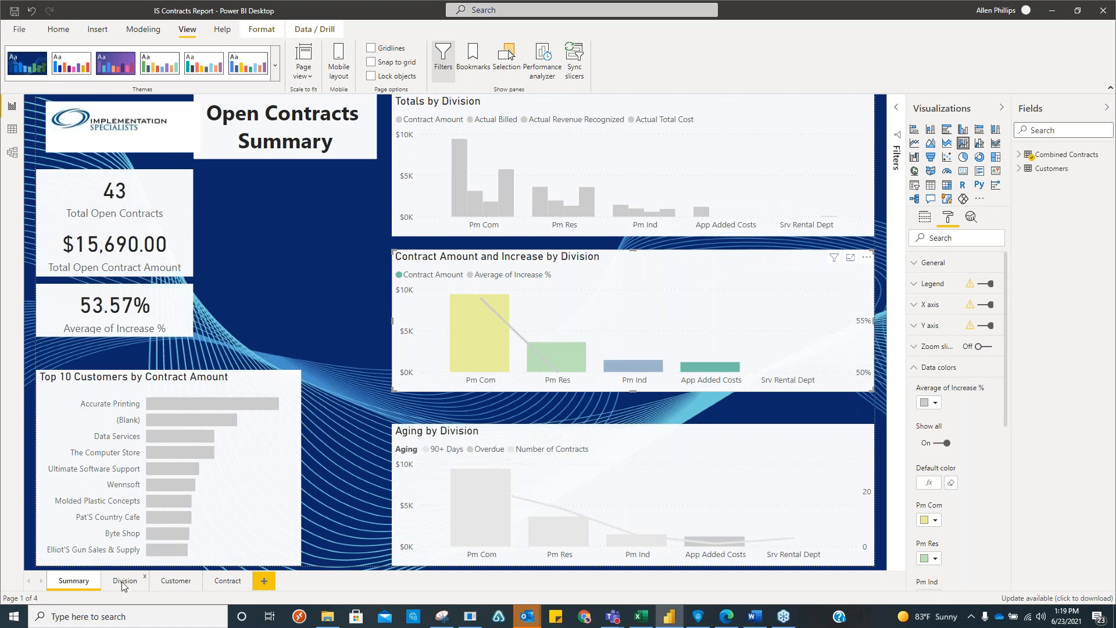
{"action": "left_click", "coordinate": [121, 581]}
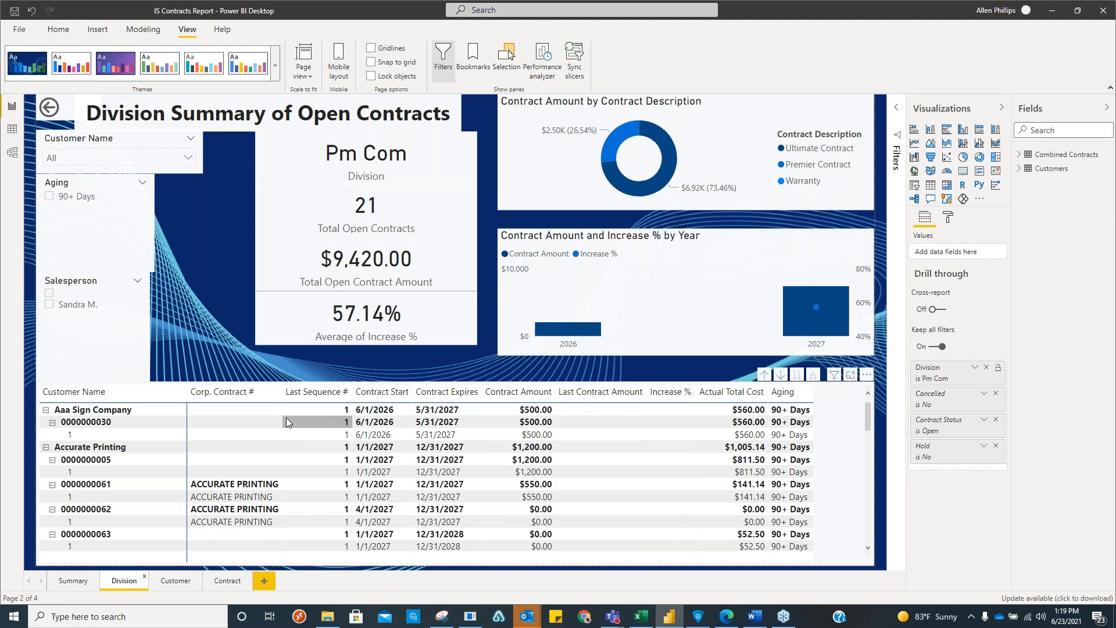
Collapse the first contract under Aaa Sign Company and under Accurate Printing, and examine the contract rows further down the table.
{"action": "left_click", "coordinate": [53, 423]}
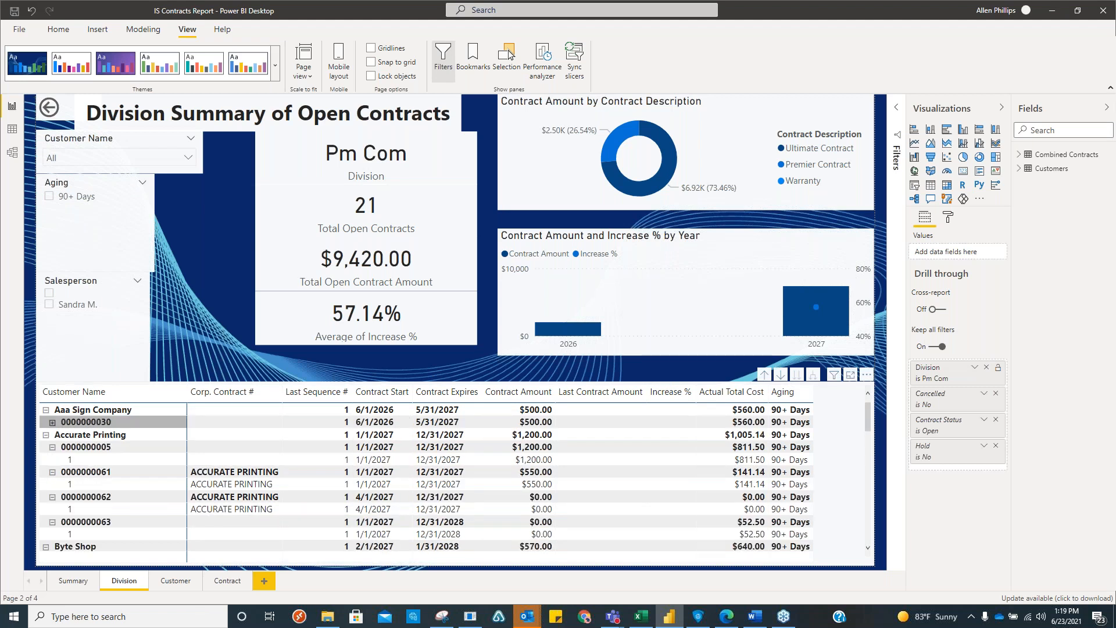
{"action": "left_click", "coordinate": [52, 447]}
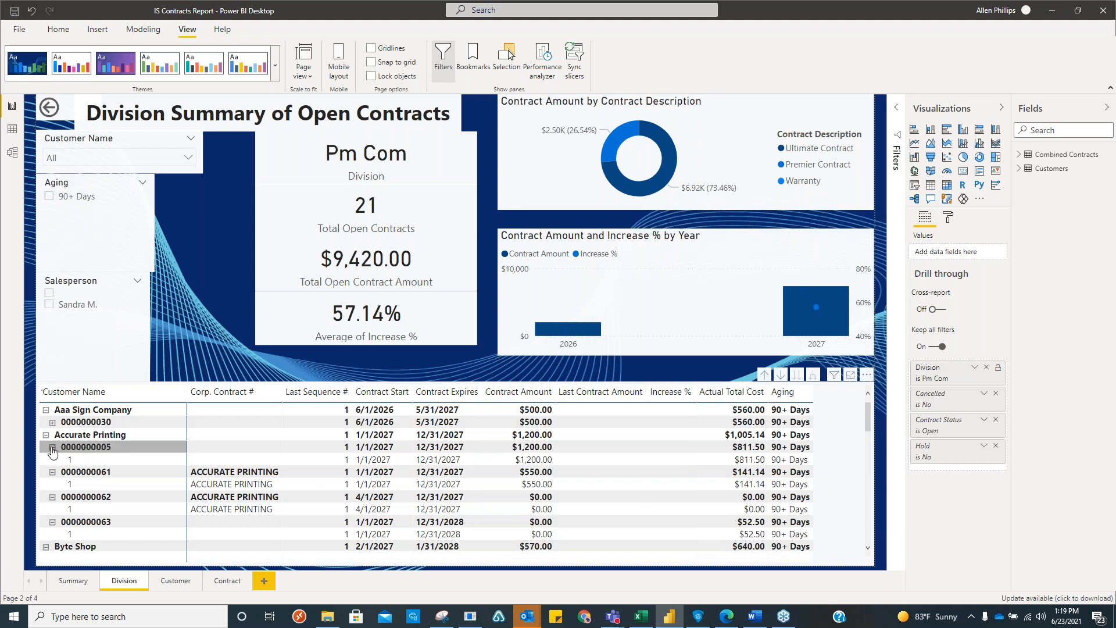
{"action": "scroll", "coordinate": [97, 471], "scroll_direction": "down", "scroll_amount": 5}
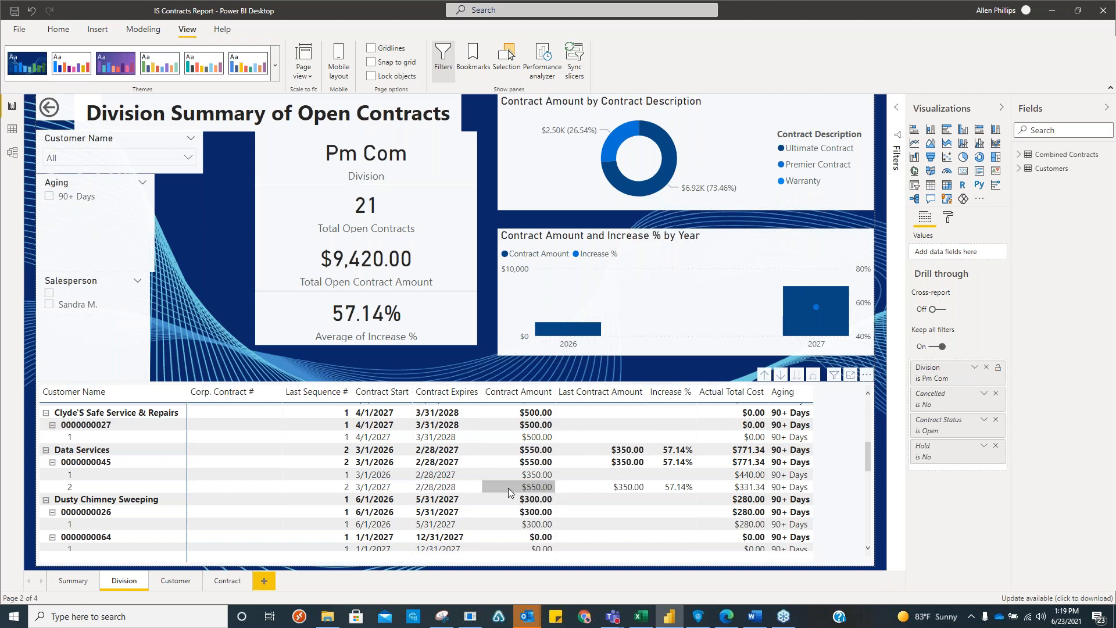
{"action": "scroll", "coordinate": [490, 489], "scroll_direction": "down", "scroll_amount": 5}
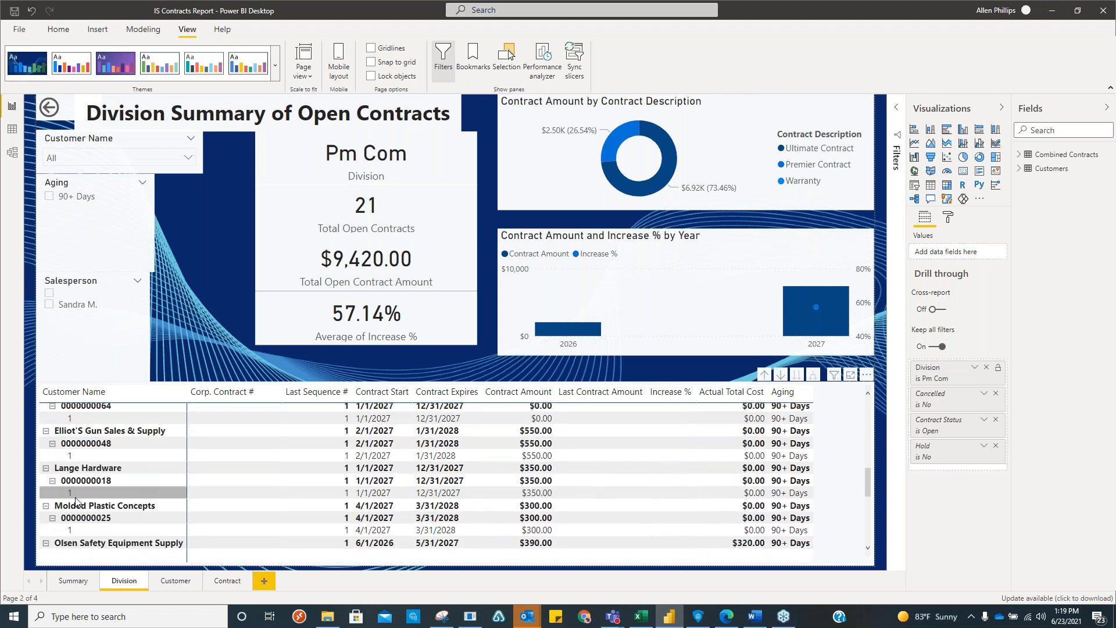
{"action": "scroll", "coordinate": [224, 506], "scroll_direction": "down", "scroll_amount": 5}
{"action": "scroll", "coordinate": [224, 504], "scroll_direction": "up", "scroll_amount": 10}
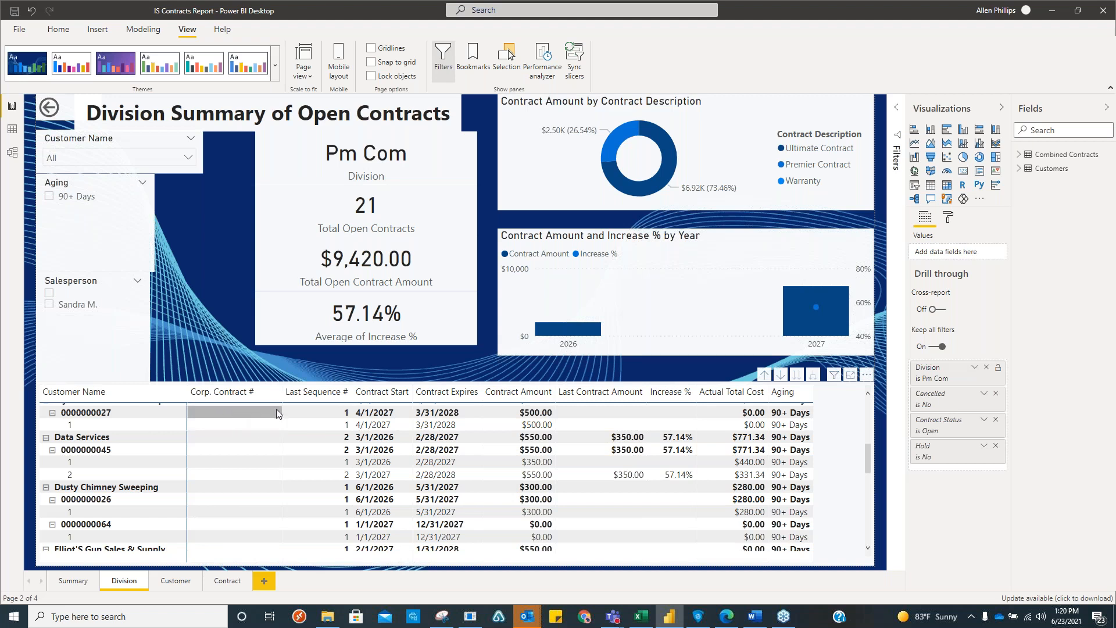
{"action": "left_click", "coordinate": [600, 422]}
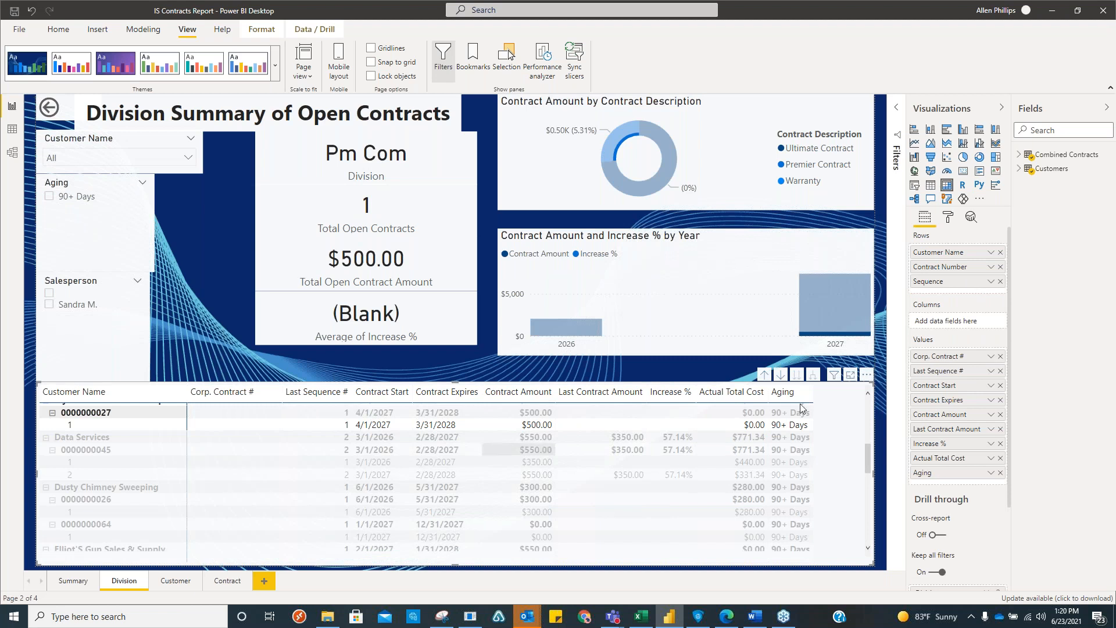
{"action": "left_click", "coordinate": [990, 415]}
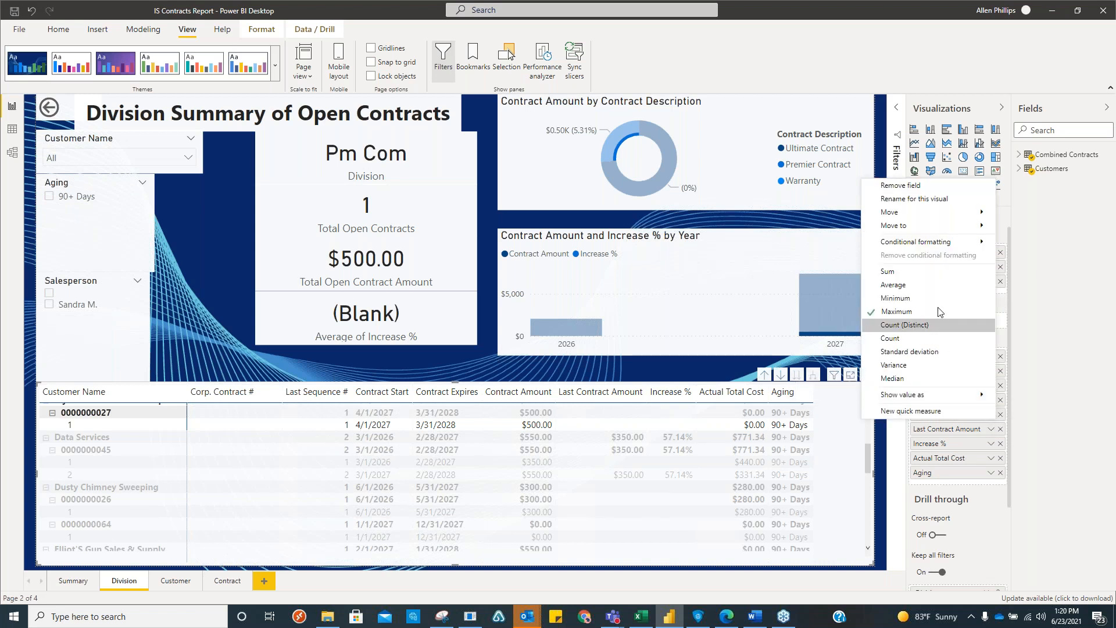
{"action": "mouse_move", "coordinate": [917, 245]}
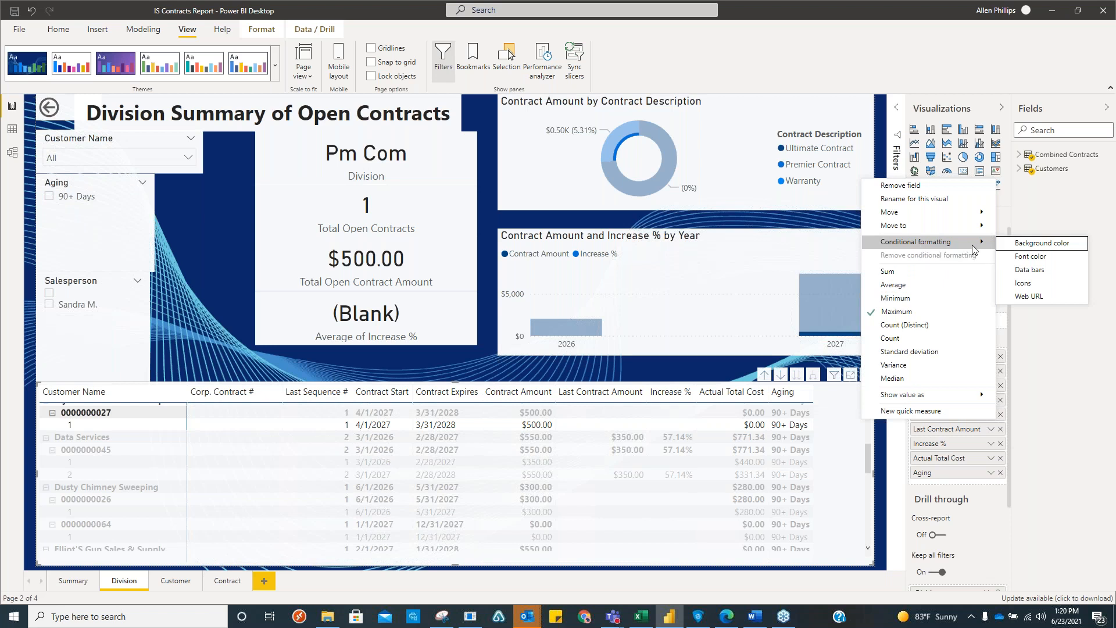
{"action": "left_click", "coordinate": [1023, 243]}
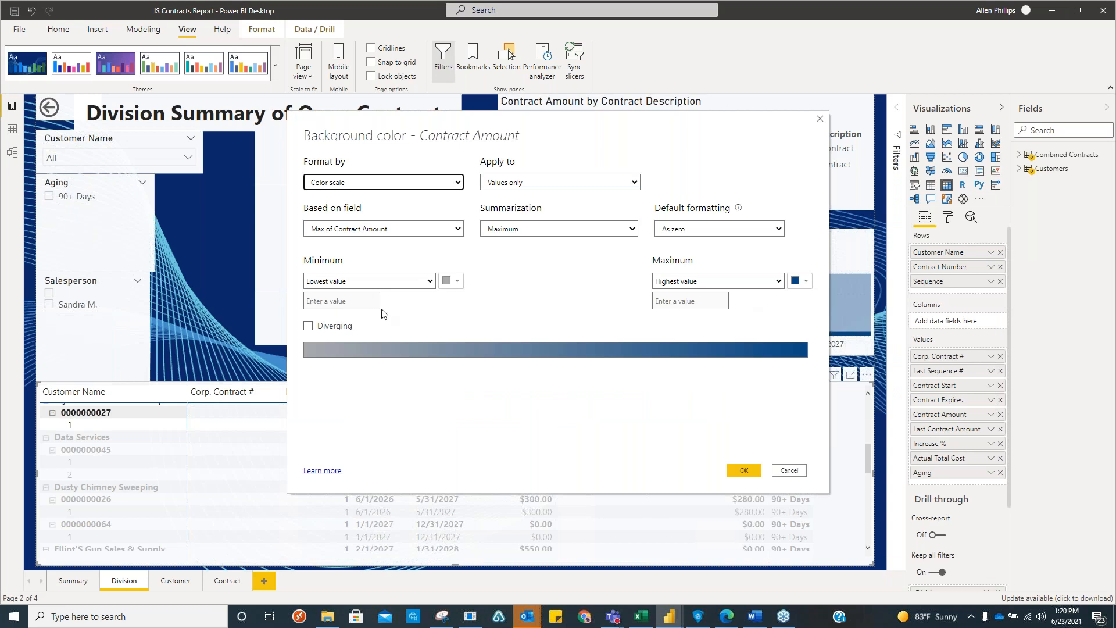
Set the color scale's minimum to a custom value of 1000 with the teal theme color.
{"action": "left_click", "coordinate": [431, 282]}
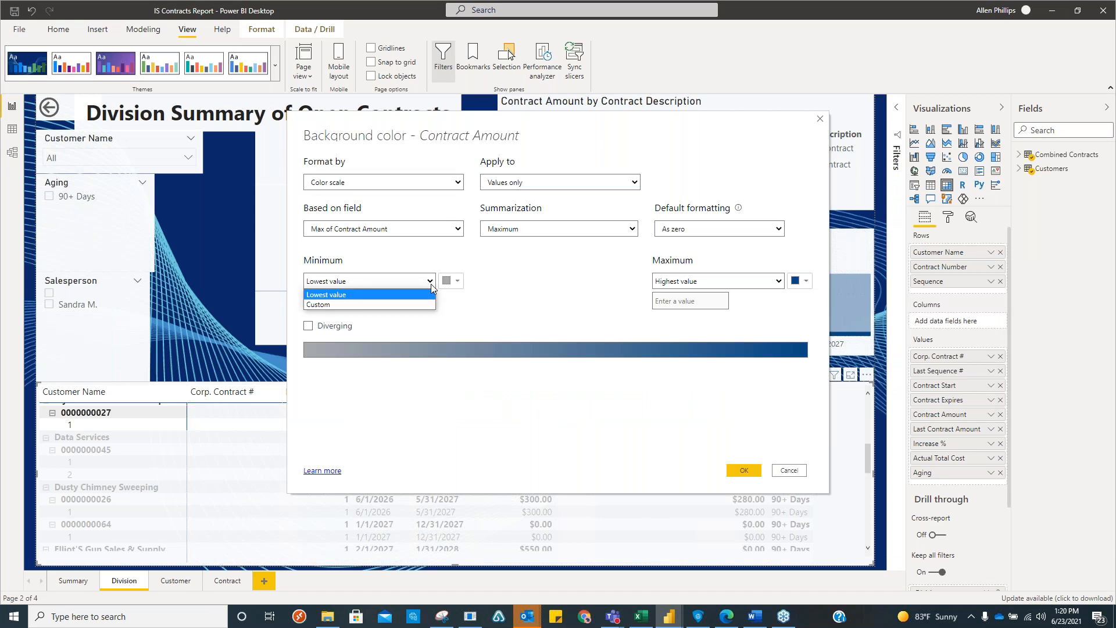
{"action": "left_click", "coordinate": [318, 303]}
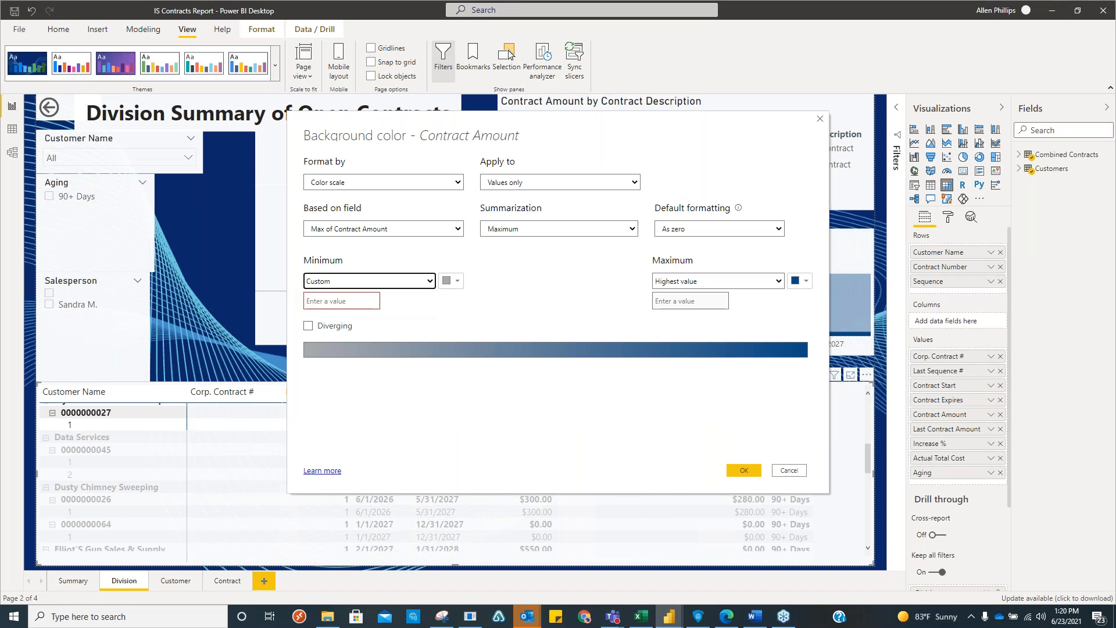
{"action": "left_click", "coordinate": [431, 282]}
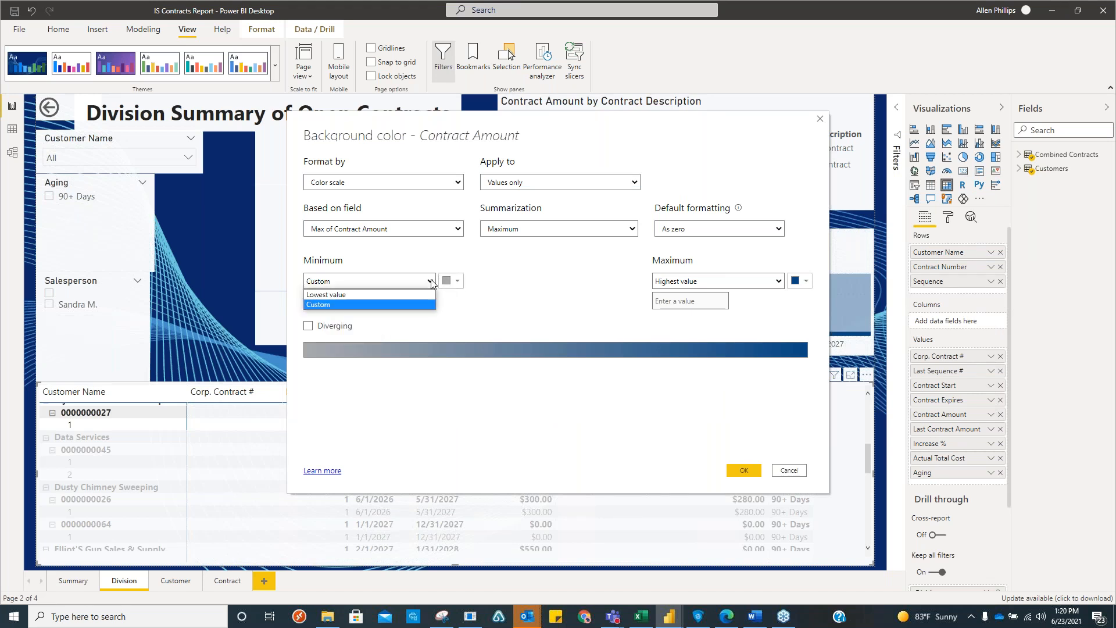
{"action": "left_click", "coordinate": [329, 295]}
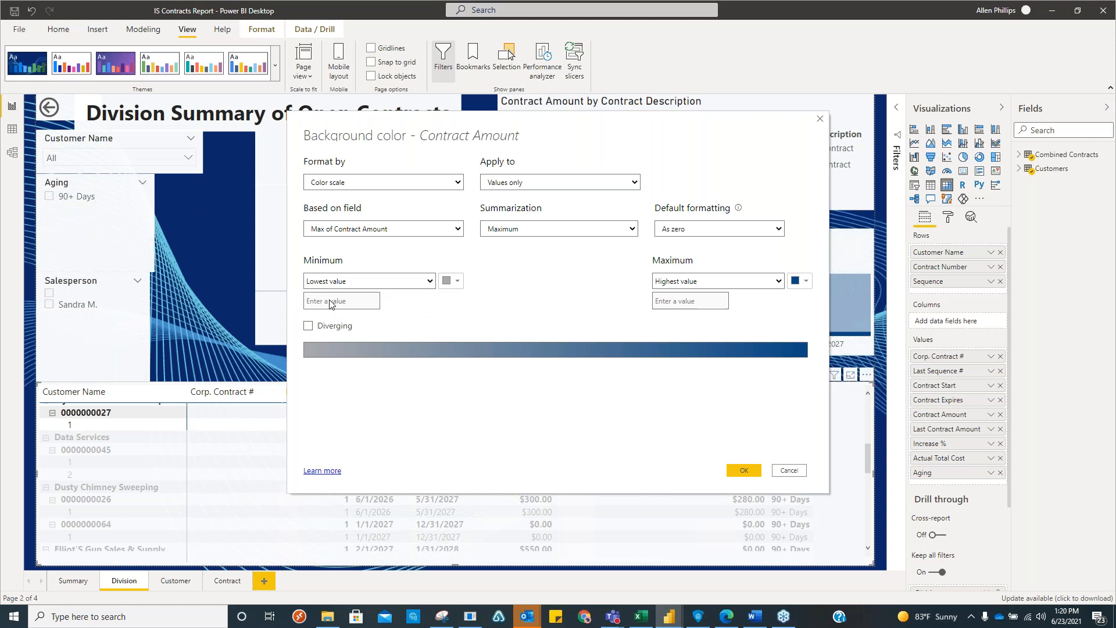
{"action": "left_click", "coordinate": [431, 281]}
{"action": "left_click", "coordinate": [324, 306]}
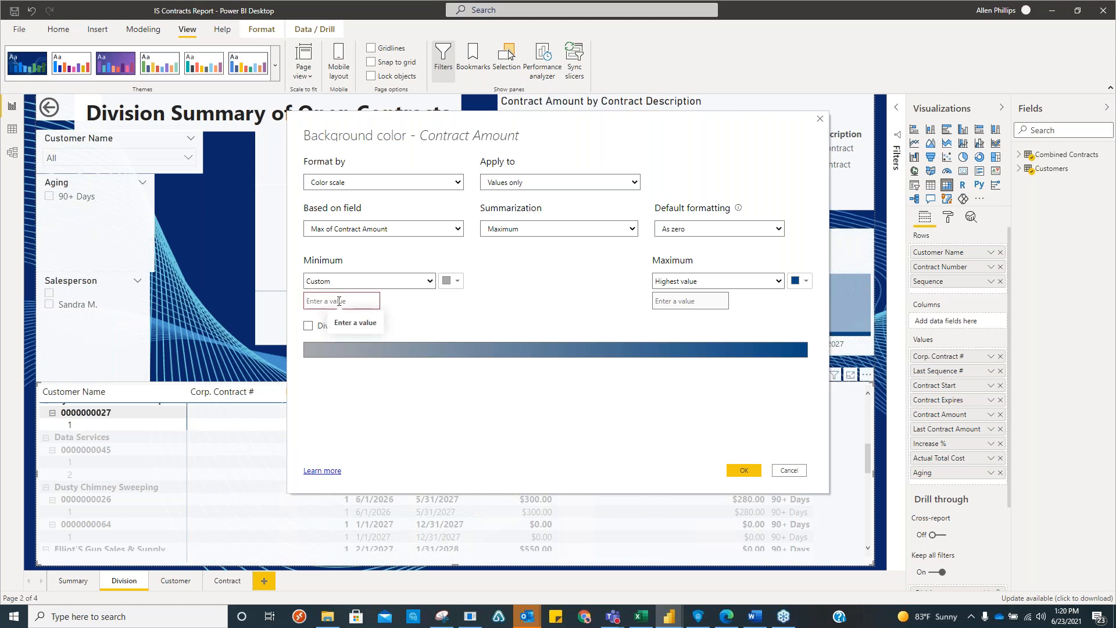
{"action": "type", "text": "1000"}
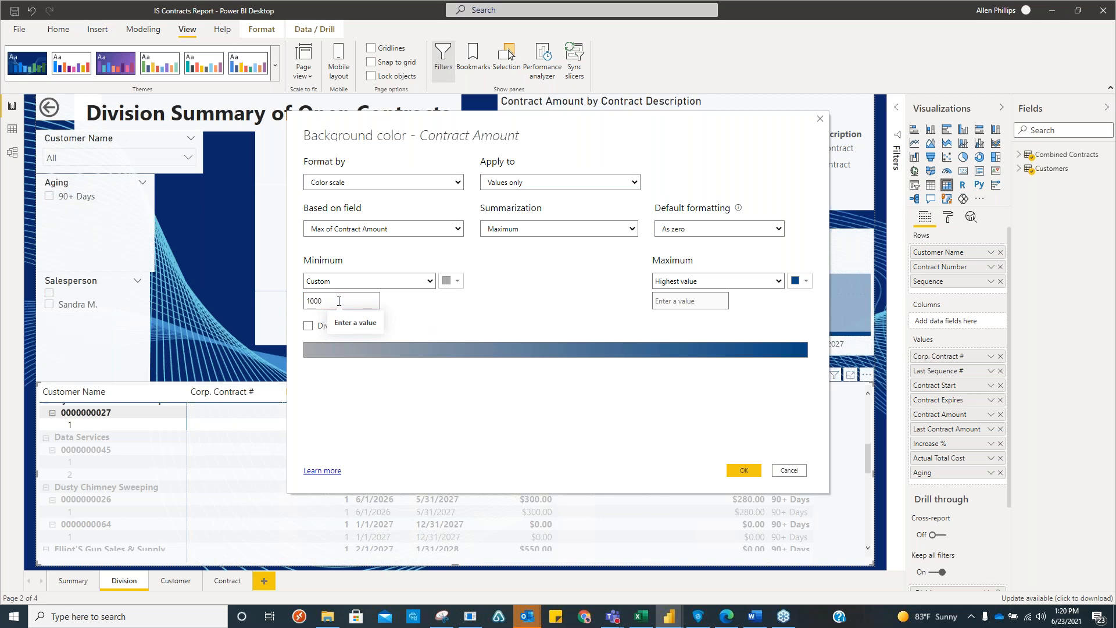
{"action": "left_click", "coordinate": [453, 281]}
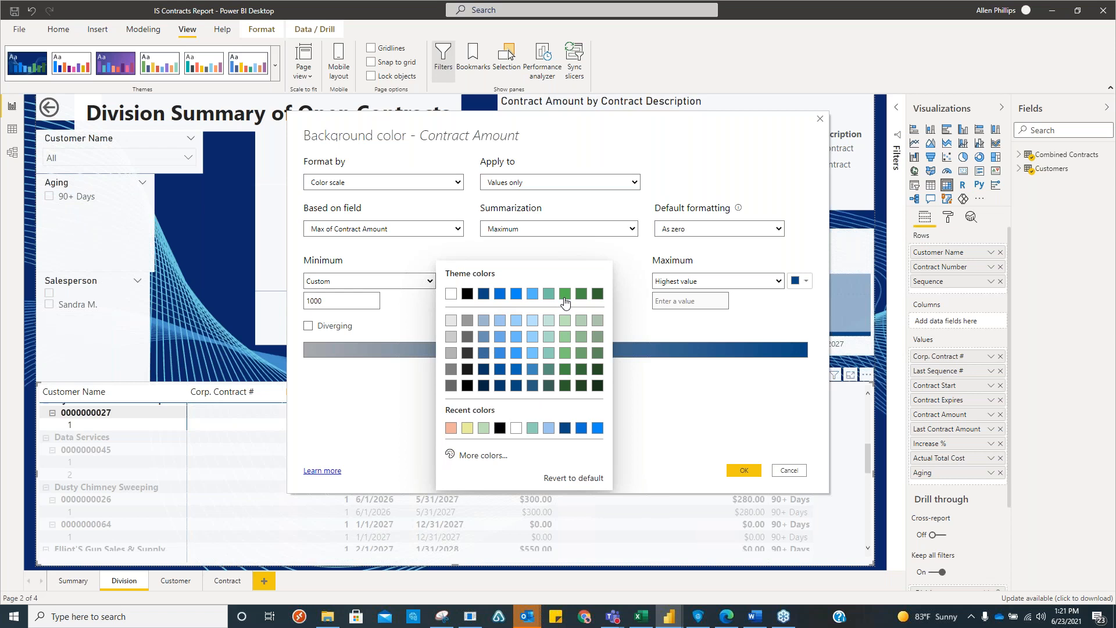
{"action": "left_click", "coordinate": [547, 295]}
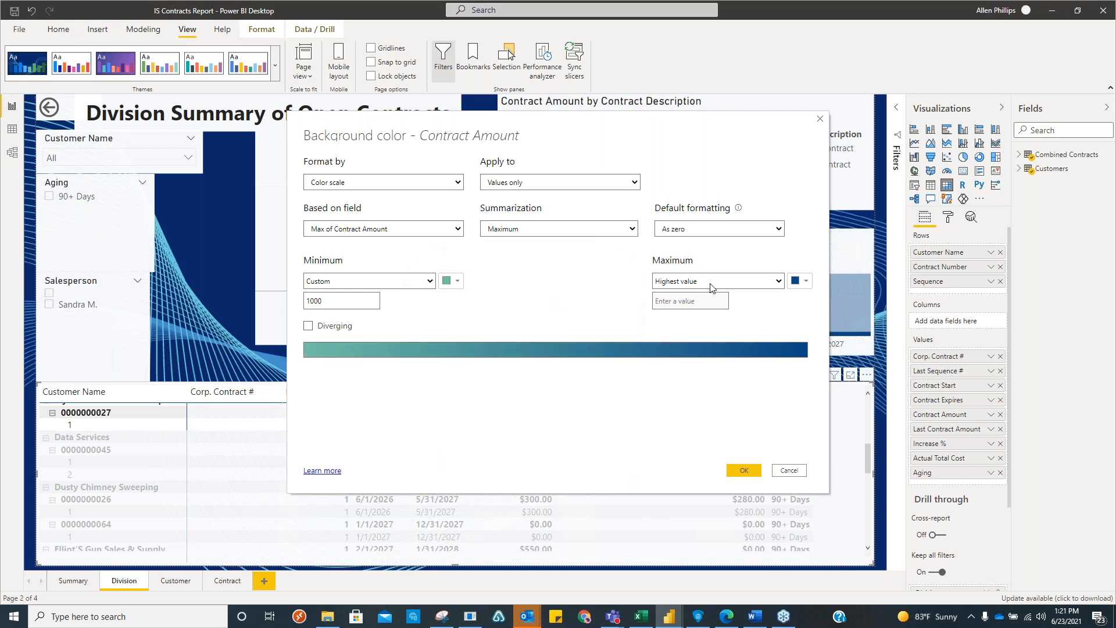
Give the color scale a custom maximum value and apply the background colors to the Contract Amount values.
{"action": "left_click", "coordinate": [777, 281]}
{"action": "left_click", "coordinate": [678, 303]}
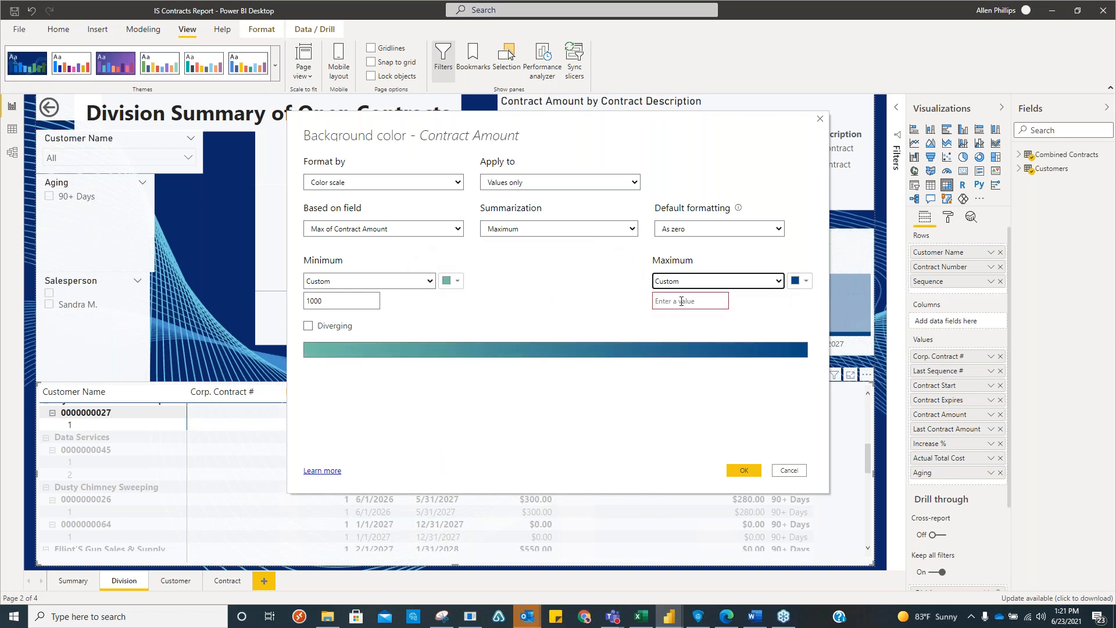
{"action": "type", "text": "1000"}
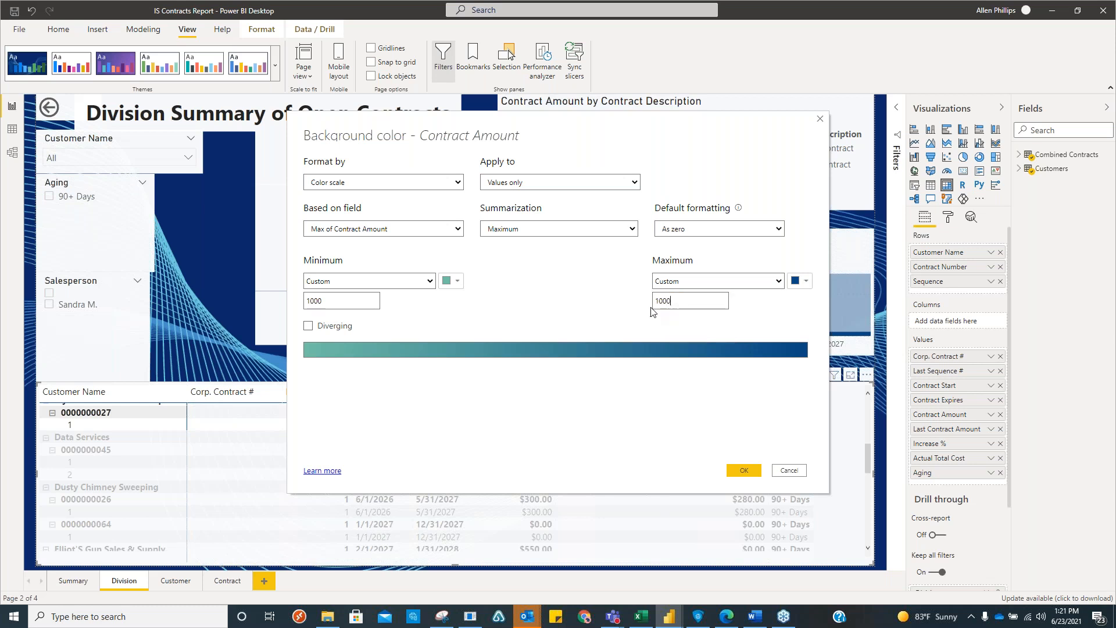
{"action": "left_click_drag", "start_coordinate": [658, 301], "coordinate": [684, 300]}
{"action": "type", "text": "1"}
{"action": "left_click", "coordinate": [744, 470]}
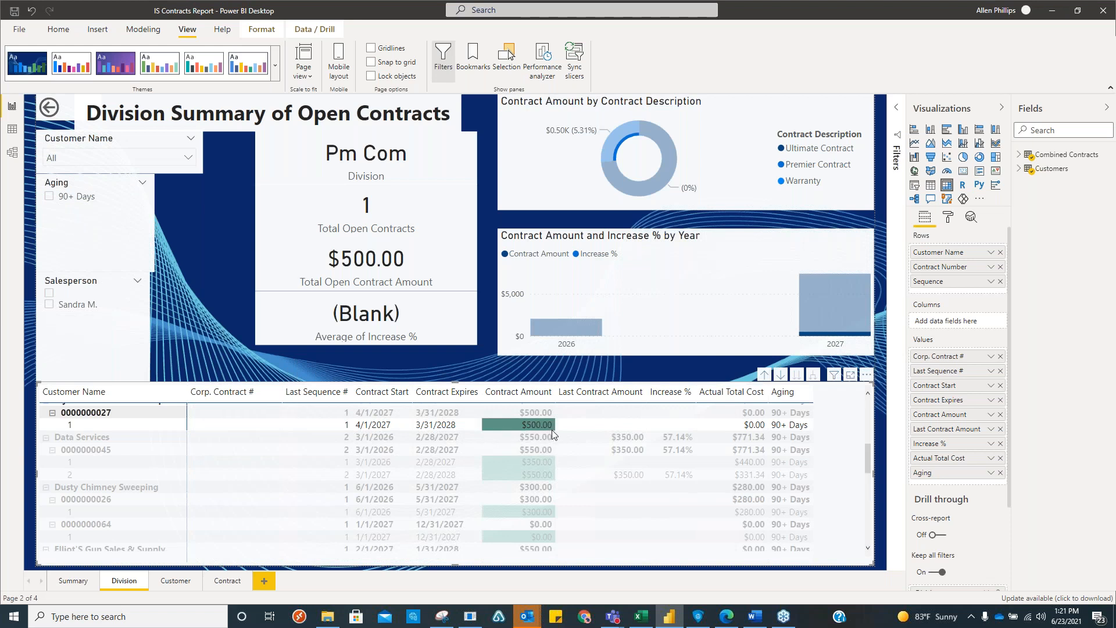
Select the Wennsoft customer row in the contract table and sort the table by Customer Name in ascending order.
{"action": "scroll", "coordinate": [539, 454], "scroll_direction": "down", "scroll_amount": 3}
{"action": "scroll", "coordinate": [538, 461], "scroll_direction": "down", "scroll_amount": 3}
{"action": "scroll", "coordinate": [538, 456], "scroll_direction": "down", "scroll_amount": 2}
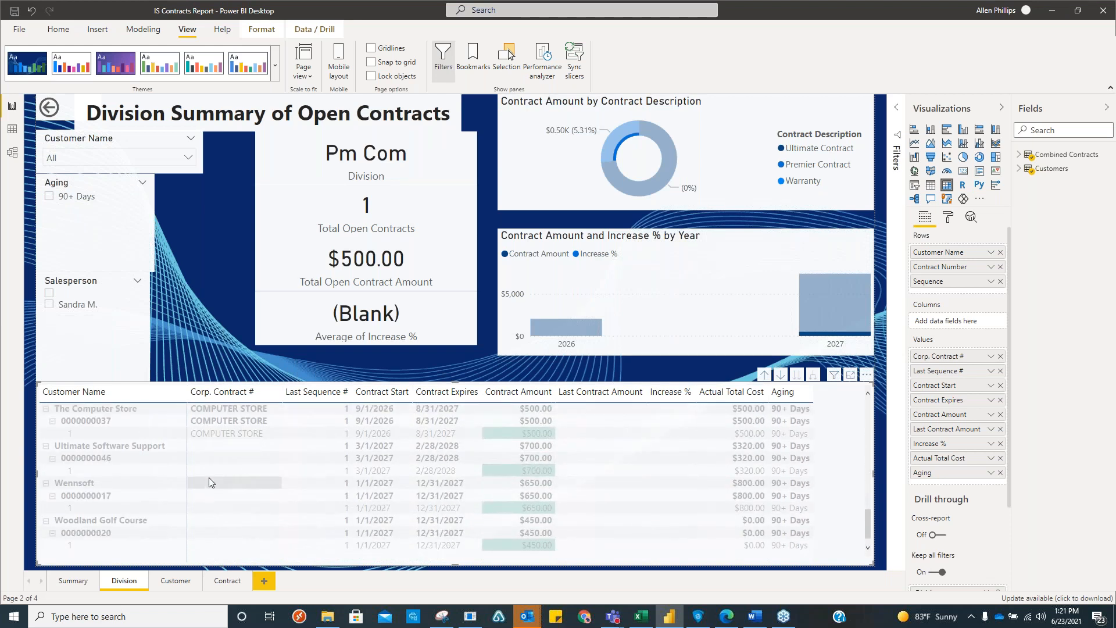
{"action": "left_click", "coordinate": [211, 478]}
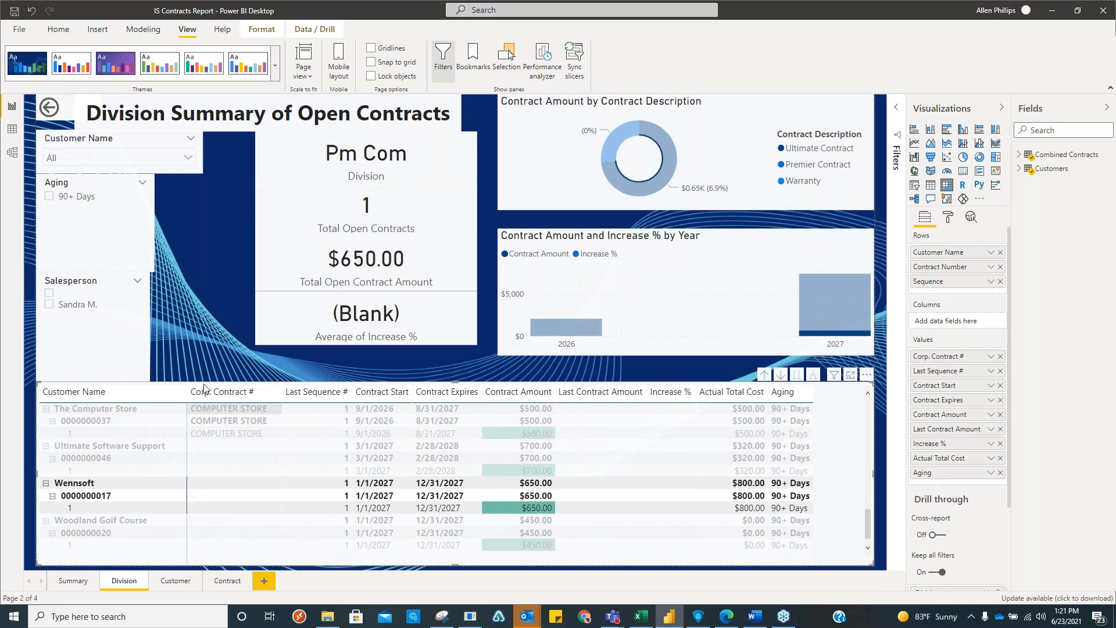
{"action": "left_click", "coordinate": [137, 387]}
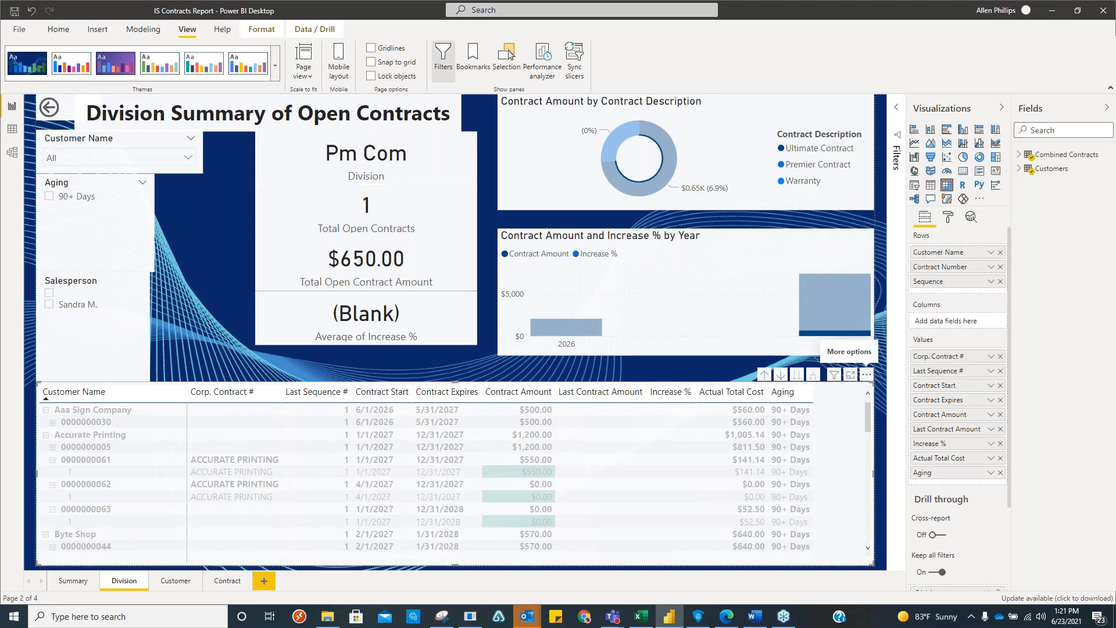
View the contract table in focus mode and return to the report page.
{"action": "left_click", "coordinate": [866, 375]}
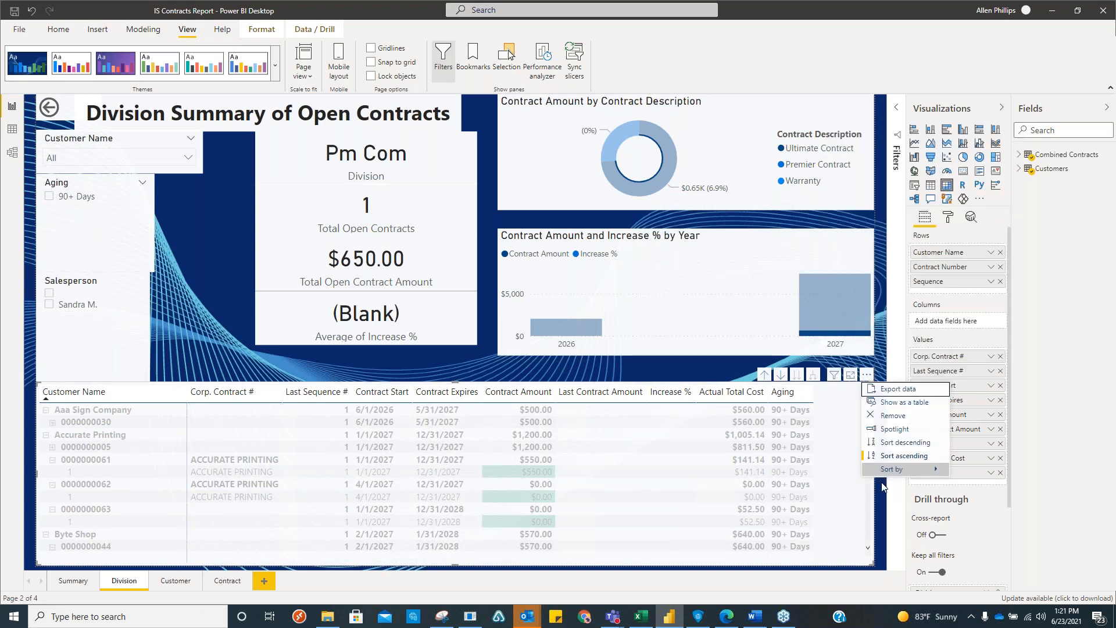
{"action": "mouse_move", "coordinate": [892, 469]}
{"action": "left_click", "coordinate": [849, 375]}
{"action": "left_click", "coordinate": [850, 375]}
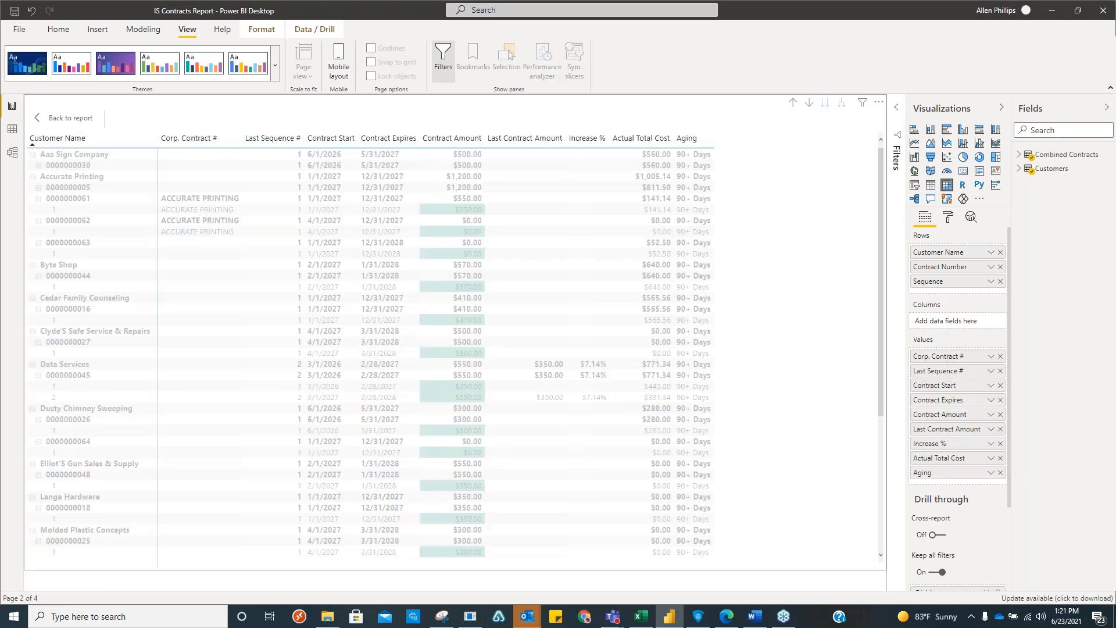
{"action": "left_click", "coordinate": [58, 121]}
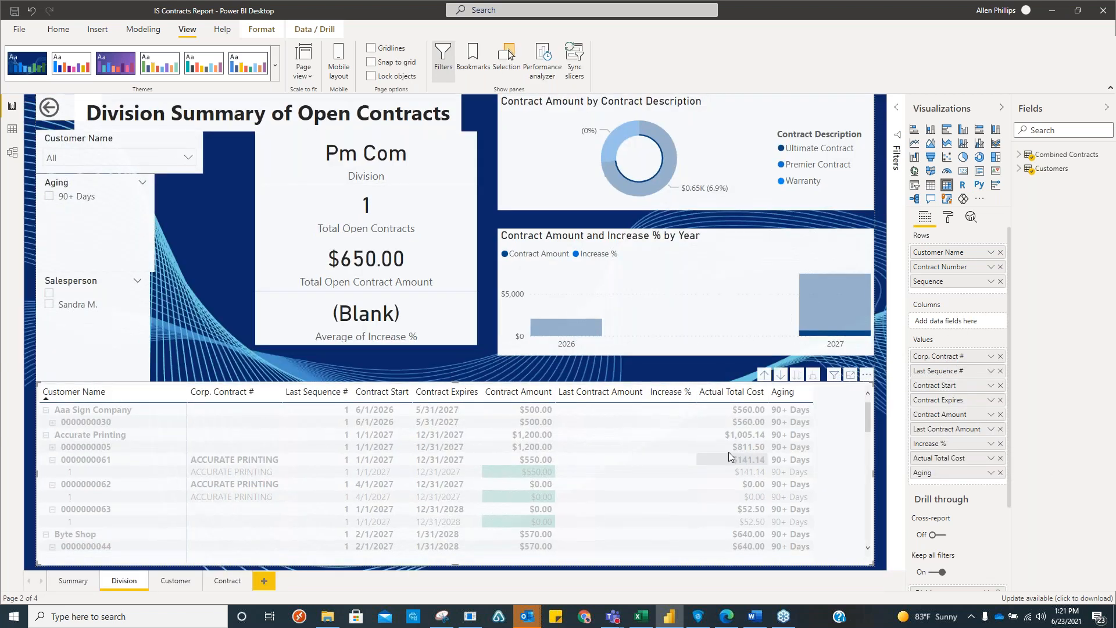
Sort the contract table by Customer Name in descending order and summarize Contract Amount by Sum.
{"action": "left_click", "coordinate": [131, 390]}
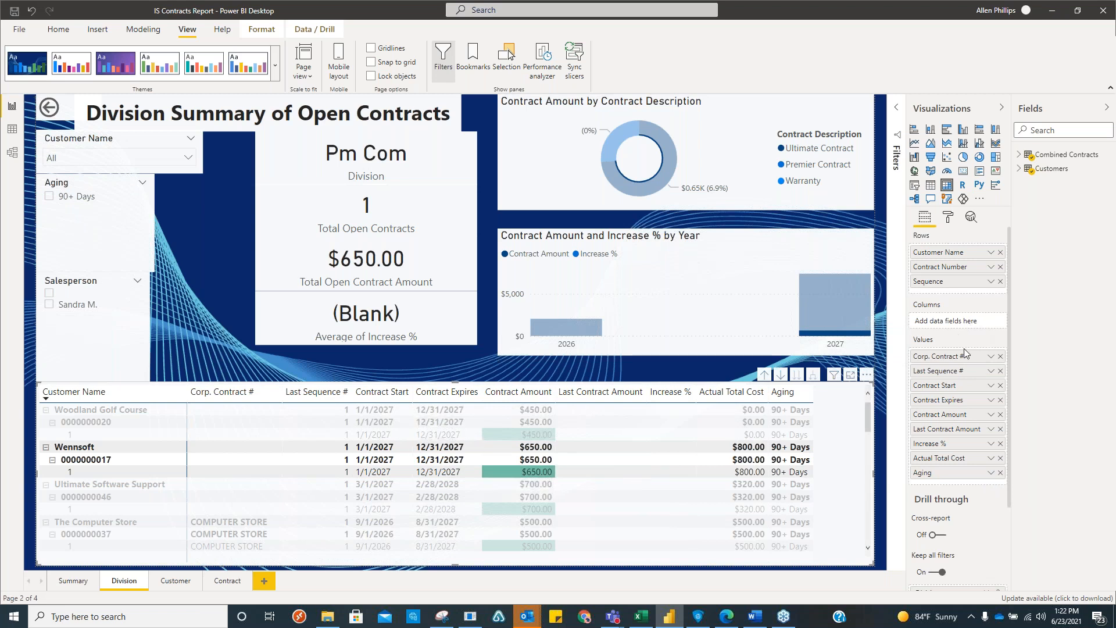
{"action": "left_click", "coordinate": [991, 414]}
{"action": "mouse_move", "coordinate": [909, 398]}
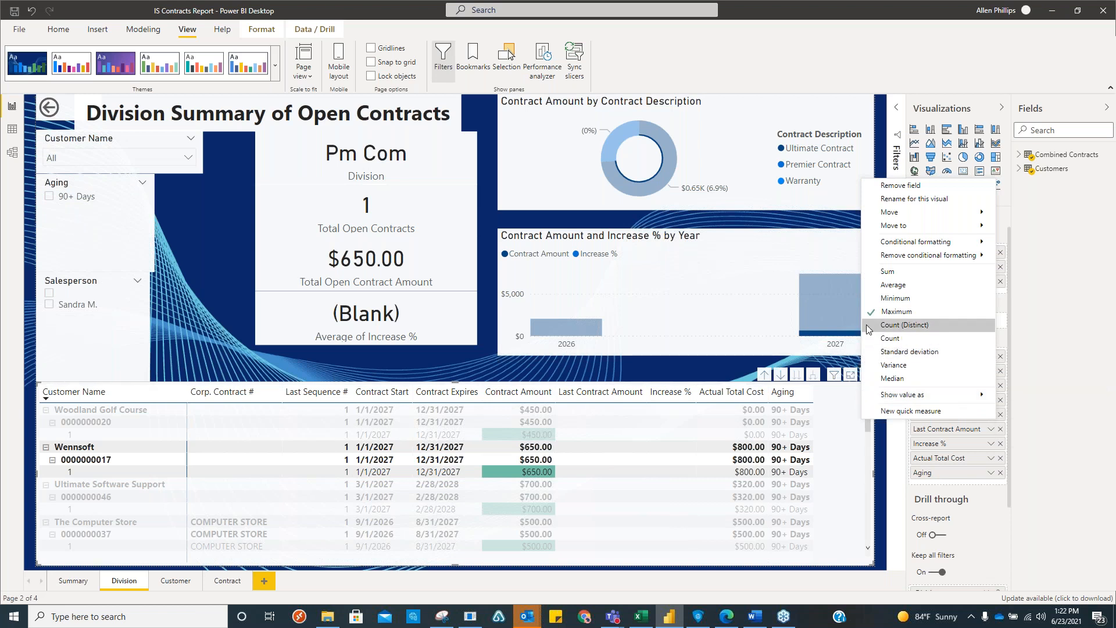
{"action": "left_click", "coordinate": [876, 277]}
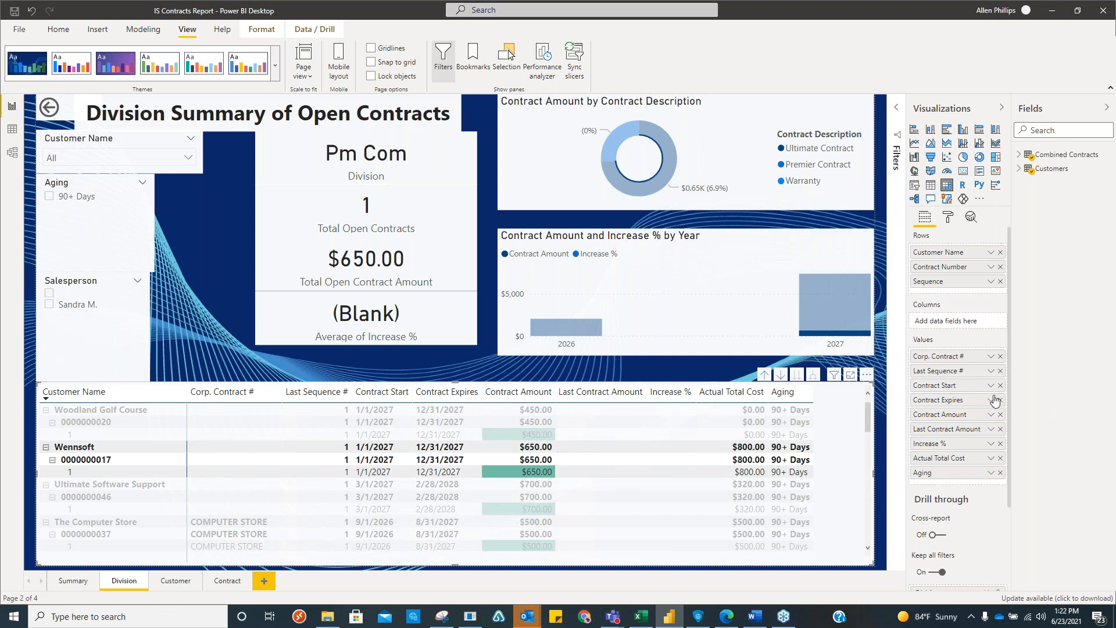
Remove the background color conditional formatting from the Contract Amount column.
{"action": "left_click", "coordinate": [991, 415]}
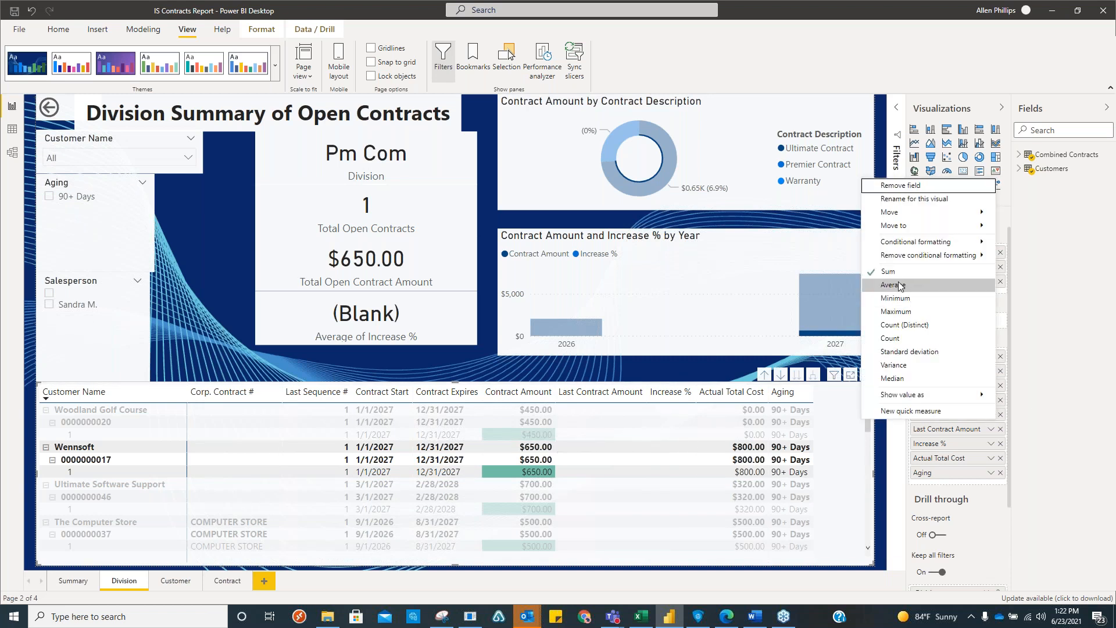
{"action": "mouse_move", "coordinate": [939, 248]}
{"action": "mouse_move", "coordinate": [973, 260]}
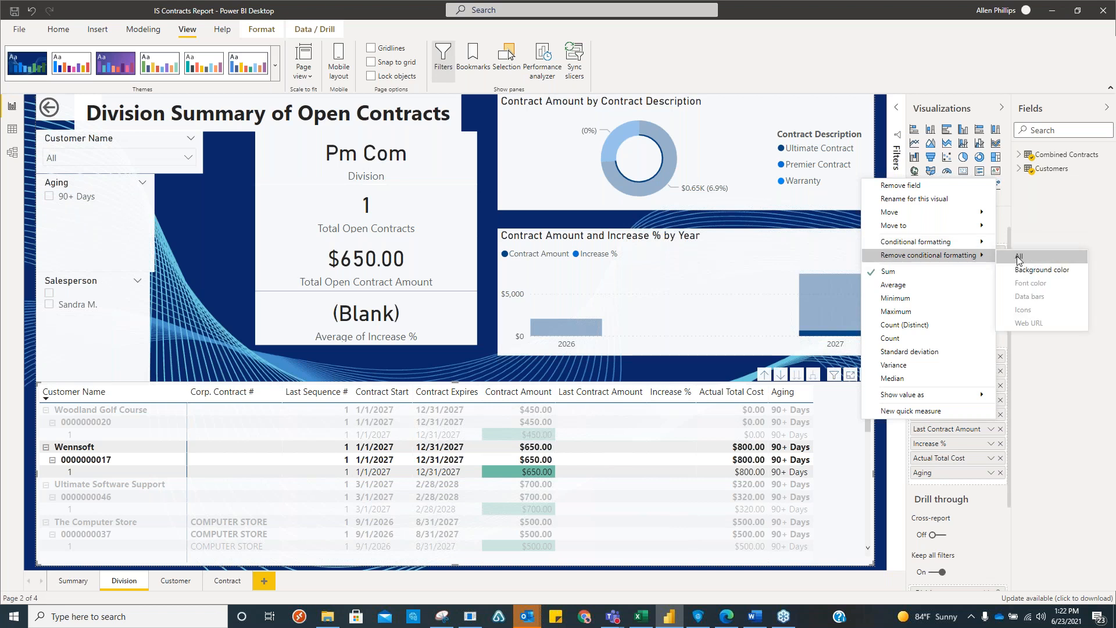
{"action": "left_click", "coordinate": [1023, 269]}
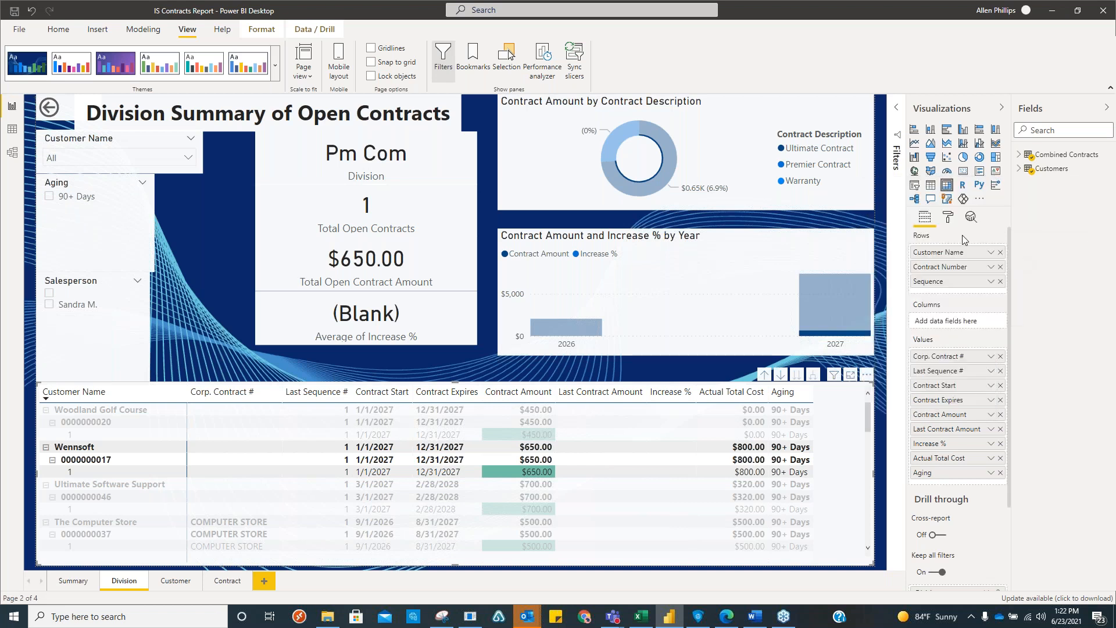
Open font color conditional formatting for Contract Amount and format it by Rules.
{"action": "left_click", "coordinate": [992, 416]}
{"action": "mouse_move", "coordinate": [915, 243]}
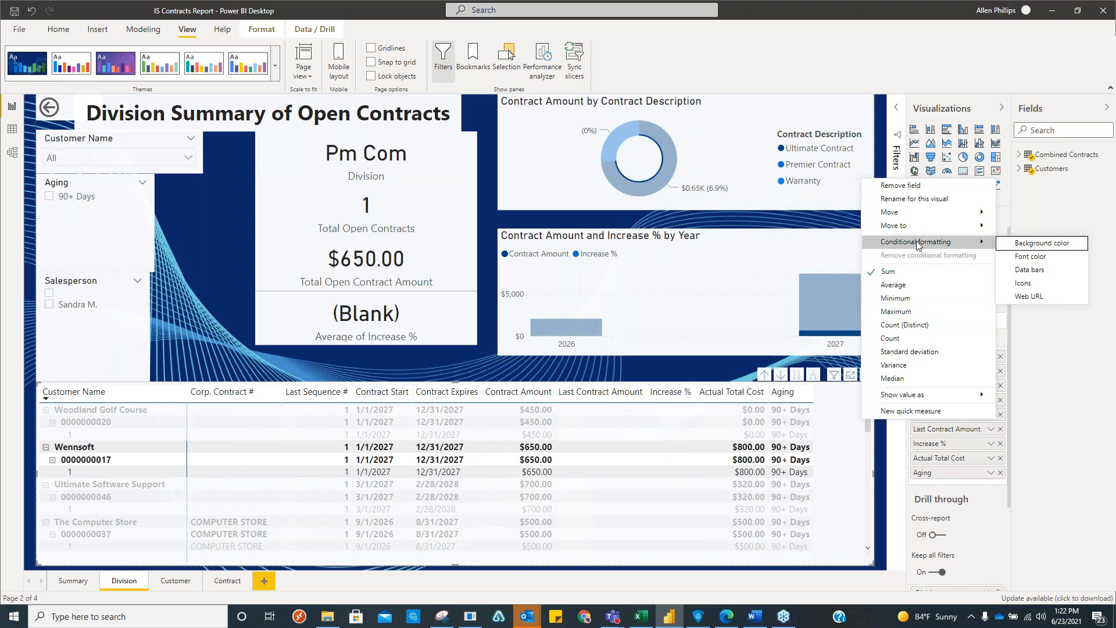
{"action": "left_click", "coordinate": [1030, 257]}
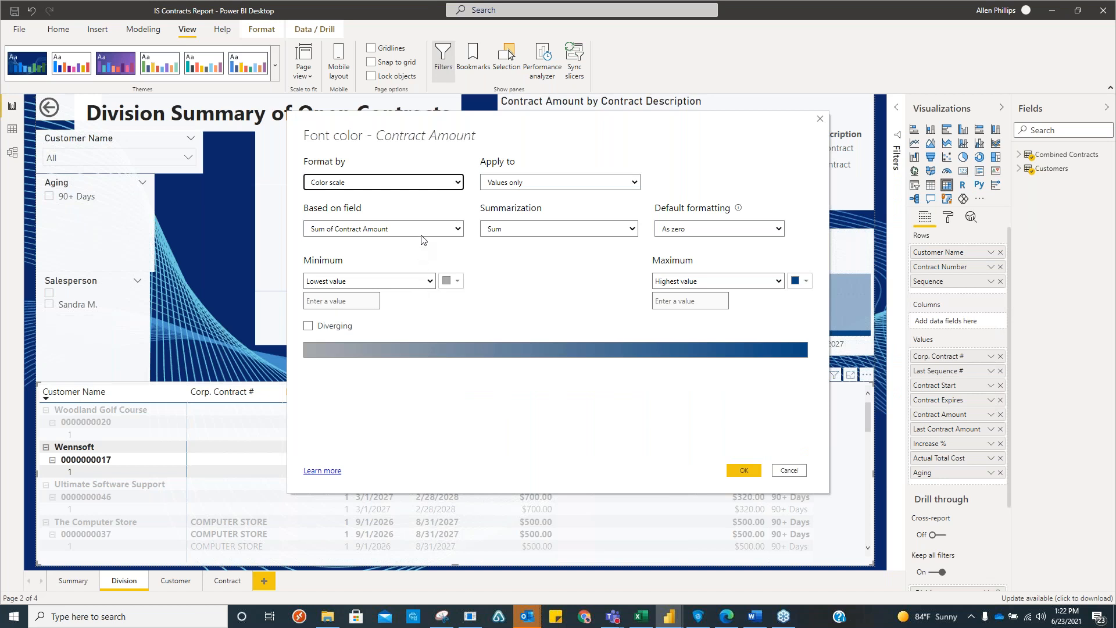
{"action": "left_click", "coordinate": [458, 183]}
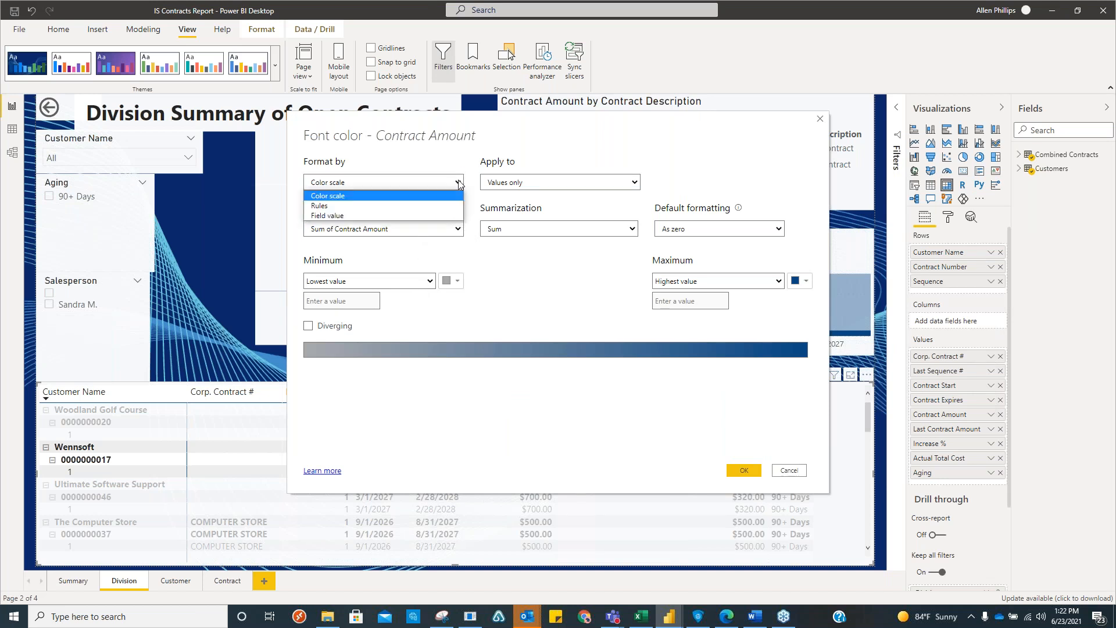
{"action": "left_click", "coordinate": [321, 206]}
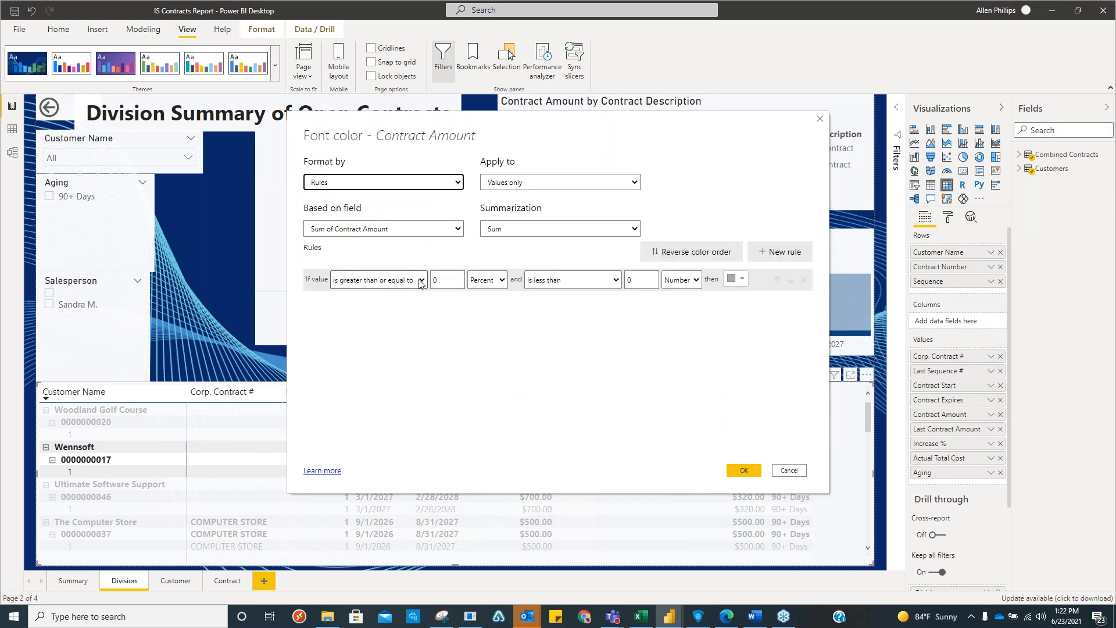
Define the font color rule for Contract Amount values greater than 350 and less than 500, both as numbers.
{"action": "left_click", "coordinate": [448, 278]}
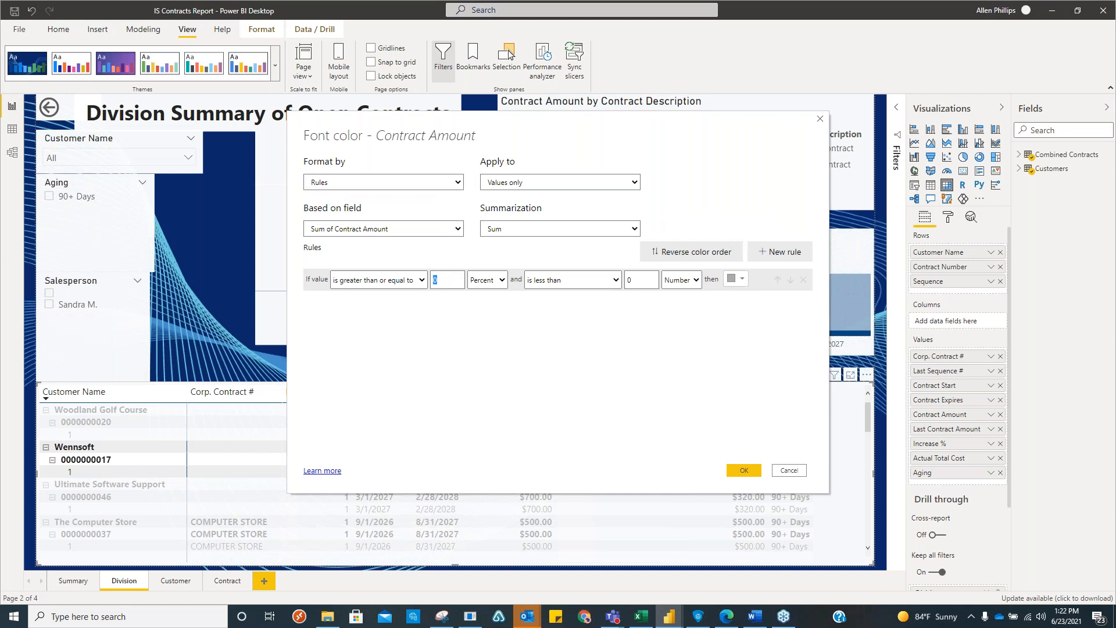
{"action": "left_click", "coordinate": [418, 281]}
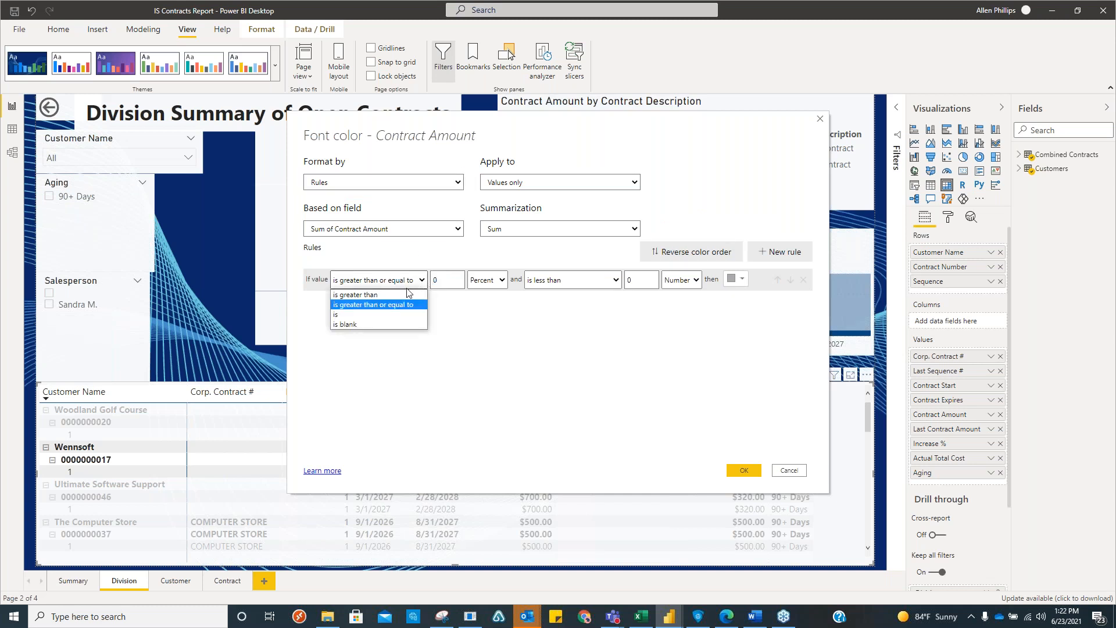
{"action": "left_click", "coordinate": [355, 294]}
{"action": "double_click", "coordinate": [433, 280]}
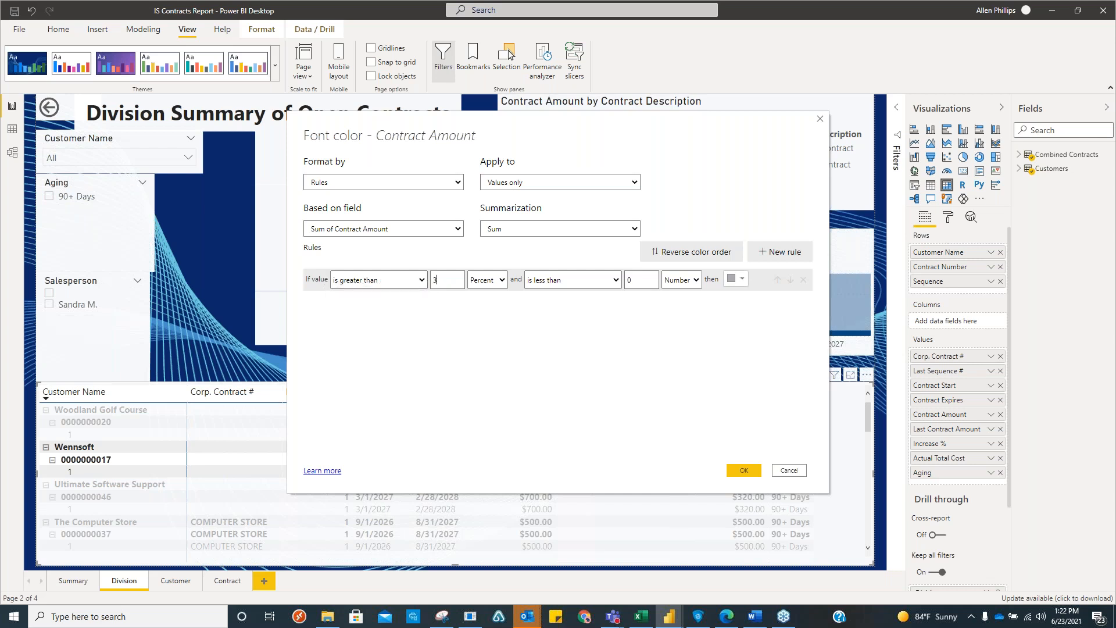
{"action": "left_click", "coordinate": [502, 280]}
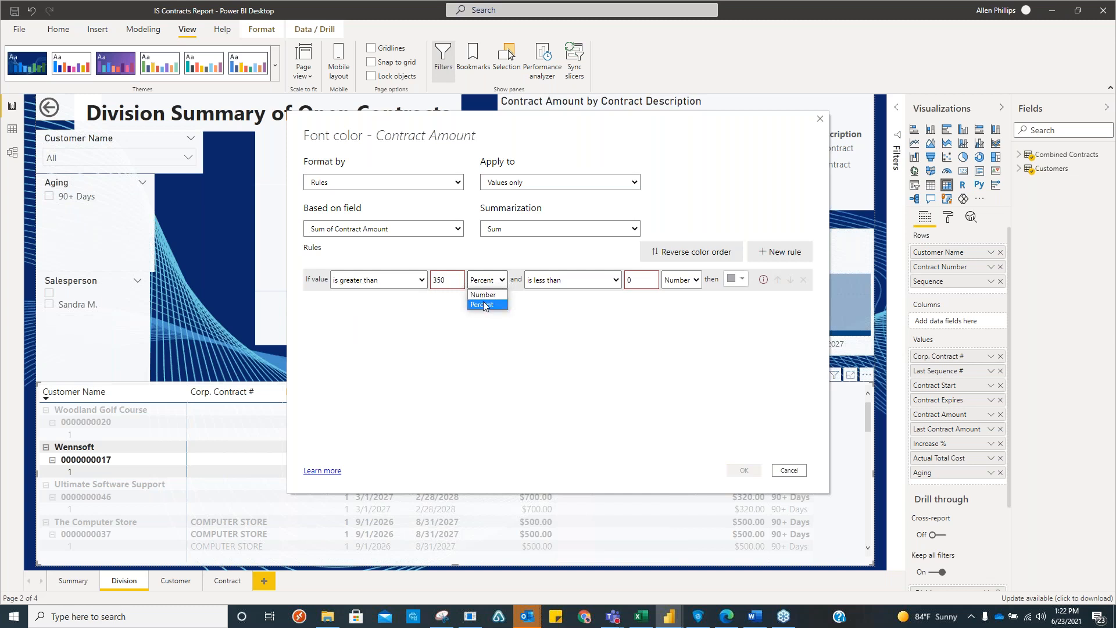
{"action": "left_click", "coordinate": [483, 295]}
{"action": "left_click", "coordinate": [636, 280]}
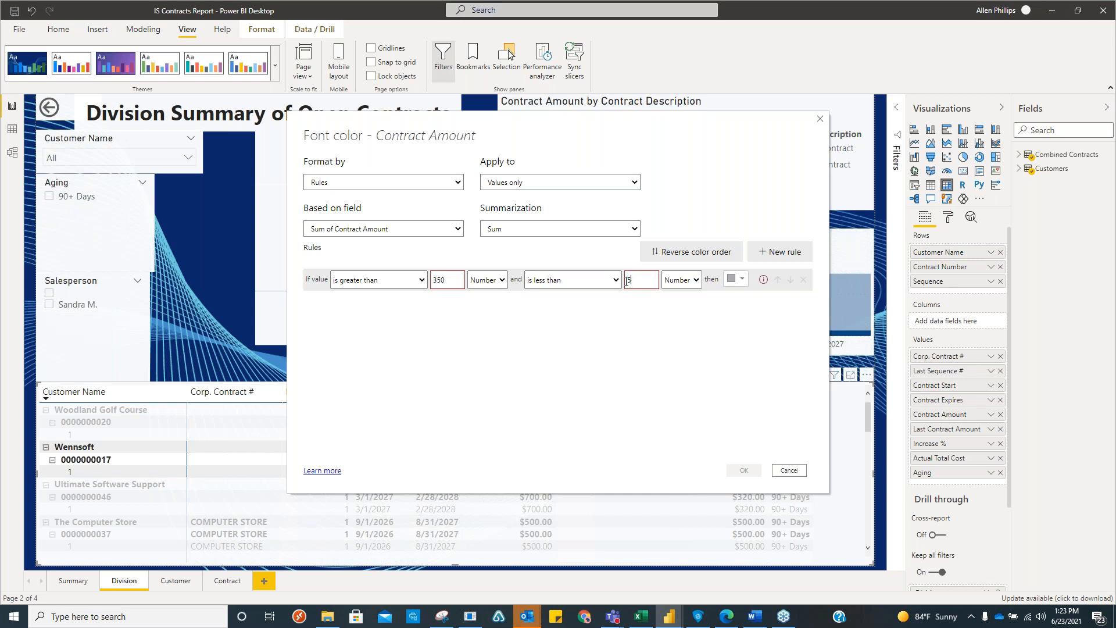
{"action": "left_click", "coordinate": [739, 285]}
{"action": "left_click", "coordinate": [735, 285]}
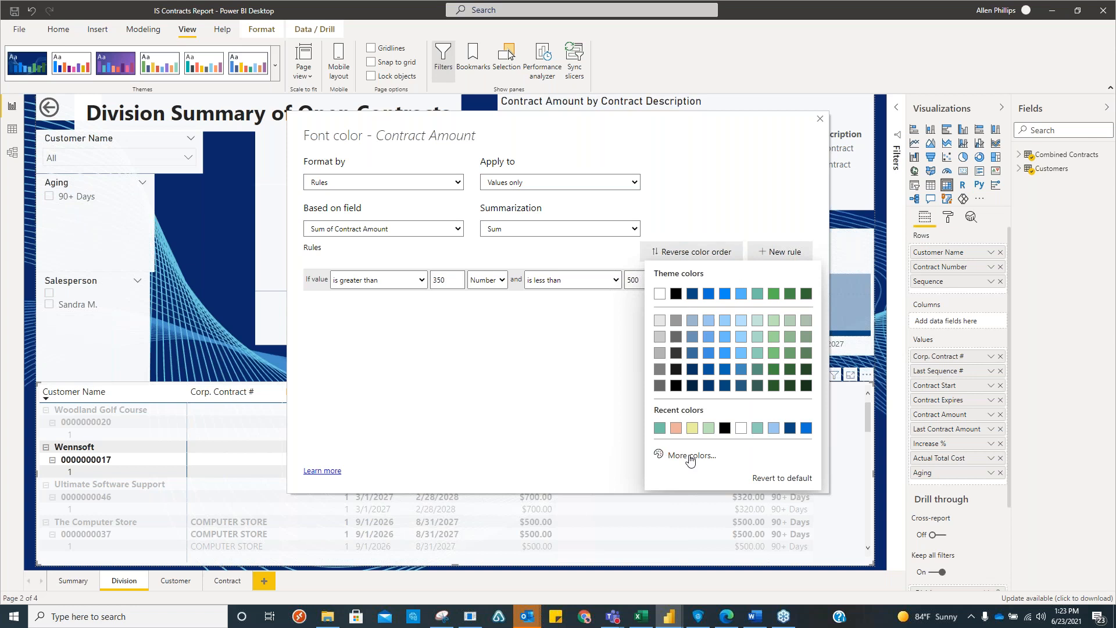
{"action": "left_click", "coordinate": [768, 477]}
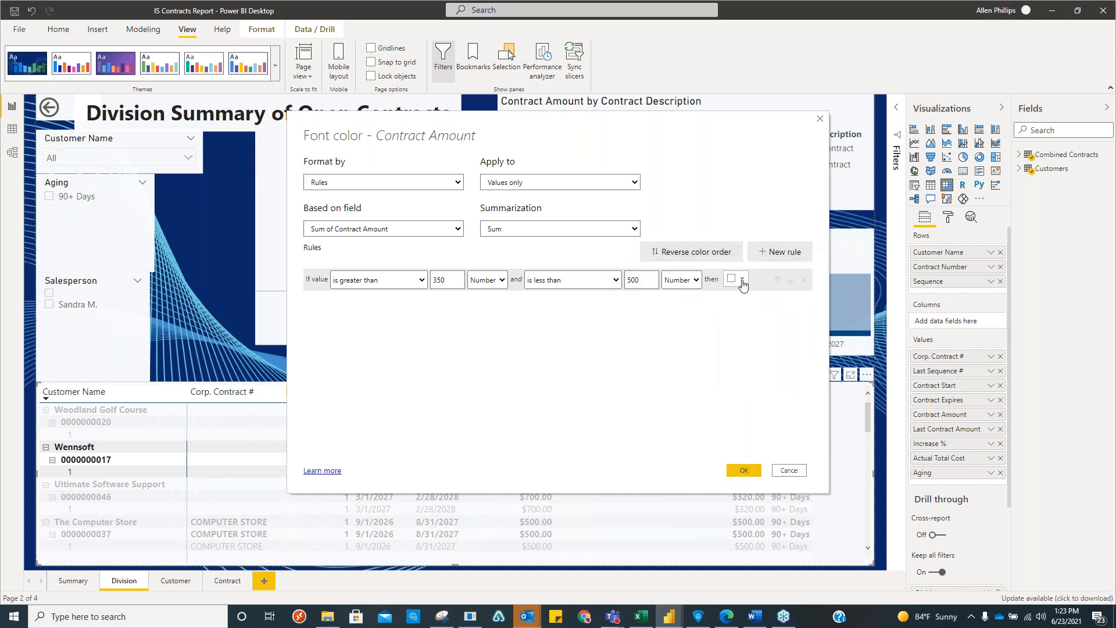
{"action": "left_click", "coordinate": [739, 283]}
{"action": "left_click", "coordinate": [689, 457]}
{"action": "left_click", "coordinate": [680, 410]}
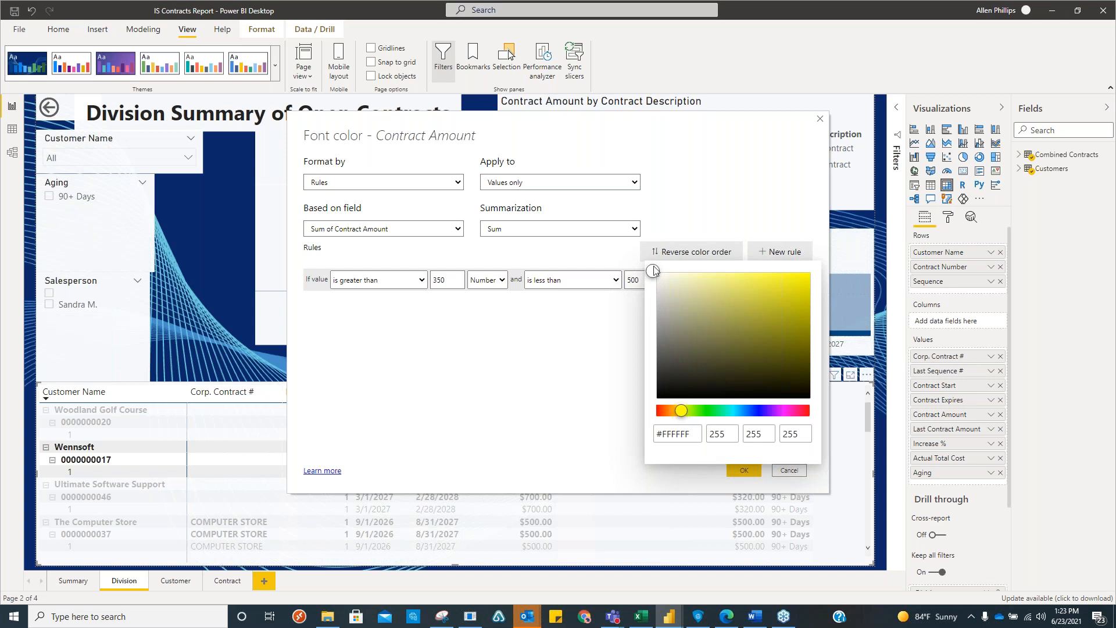
{"action": "left_click", "coordinate": [599, 368]}
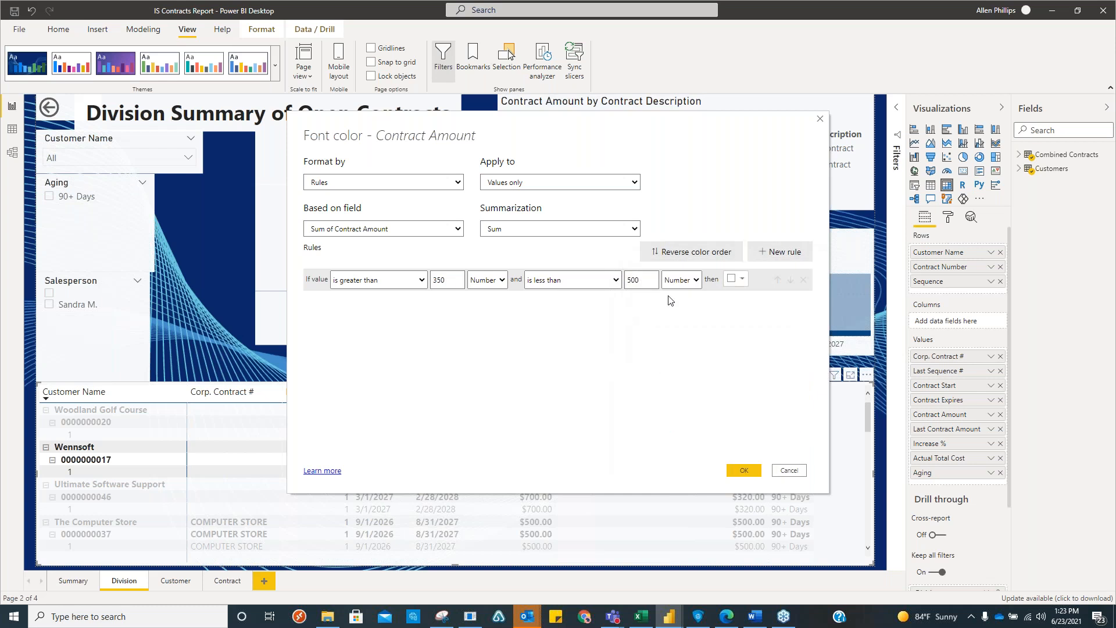
Set the rule's font color to the recently used light salmon and apply the conditional formatting.
{"action": "left_click", "coordinate": [743, 281]}
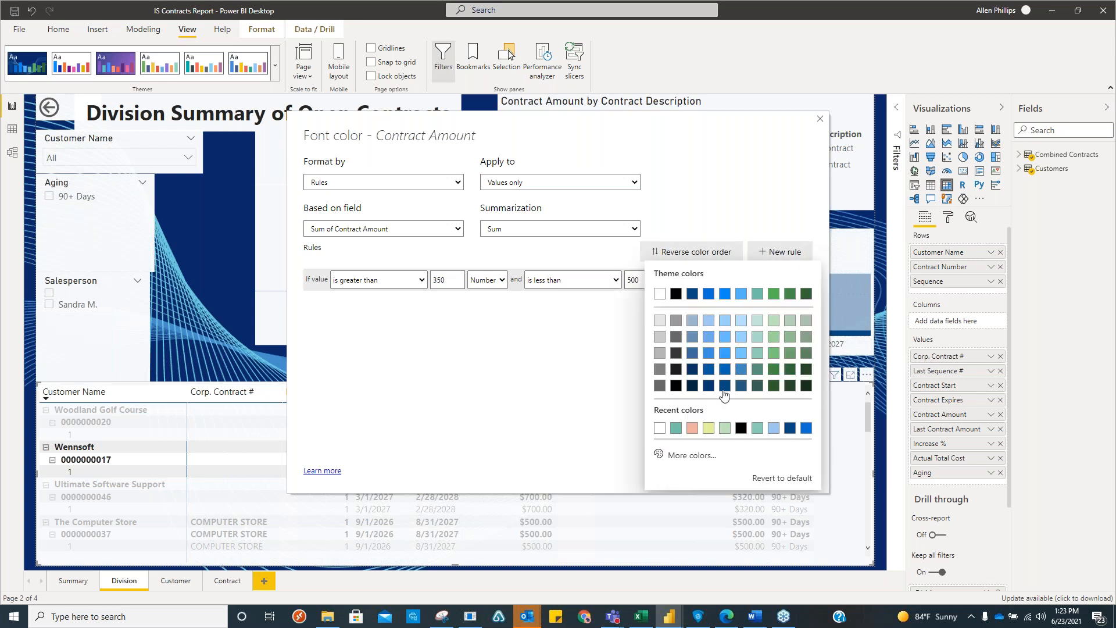
{"action": "left_click", "coordinate": [692, 429]}
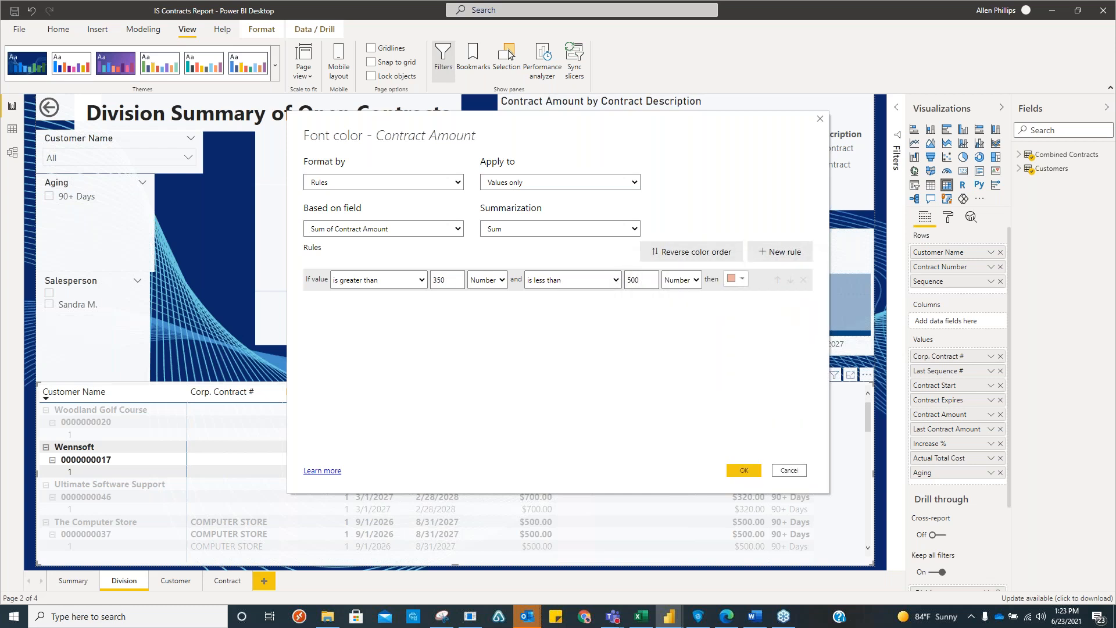
{"action": "left_click", "coordinate": [742, 471]}
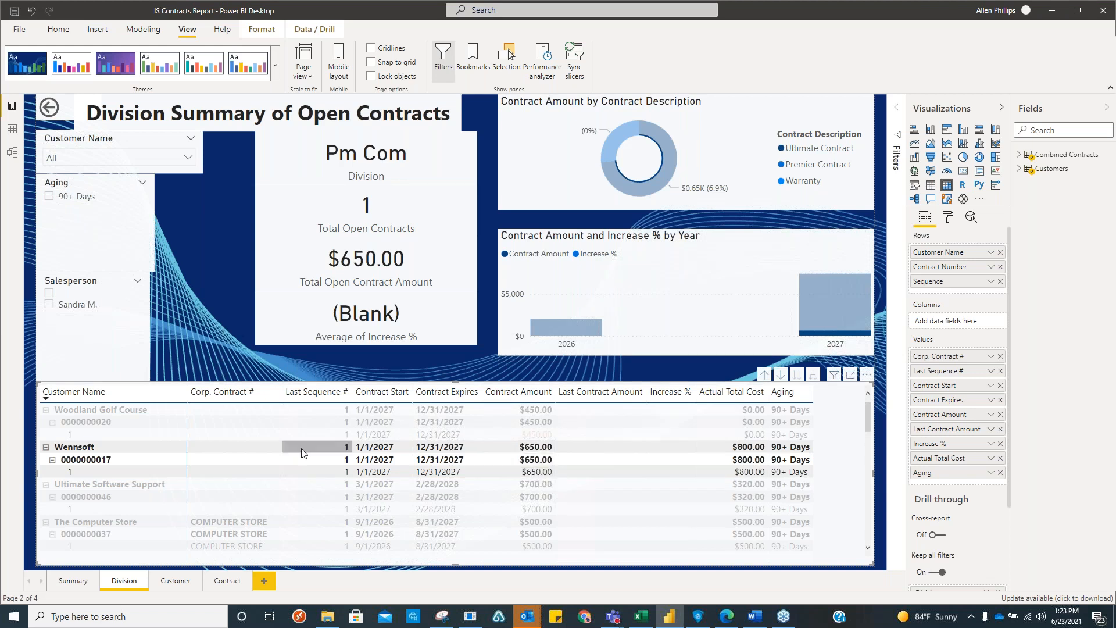
Examine the Contract Amount font colors in the table's rows, including Woodland Golf Course, Molded Plastic Concepts, Olsen Safety Equipment Supply and Pat'S Country Cafe.
{"action": "left_click", "coordinate": [139, 436]}
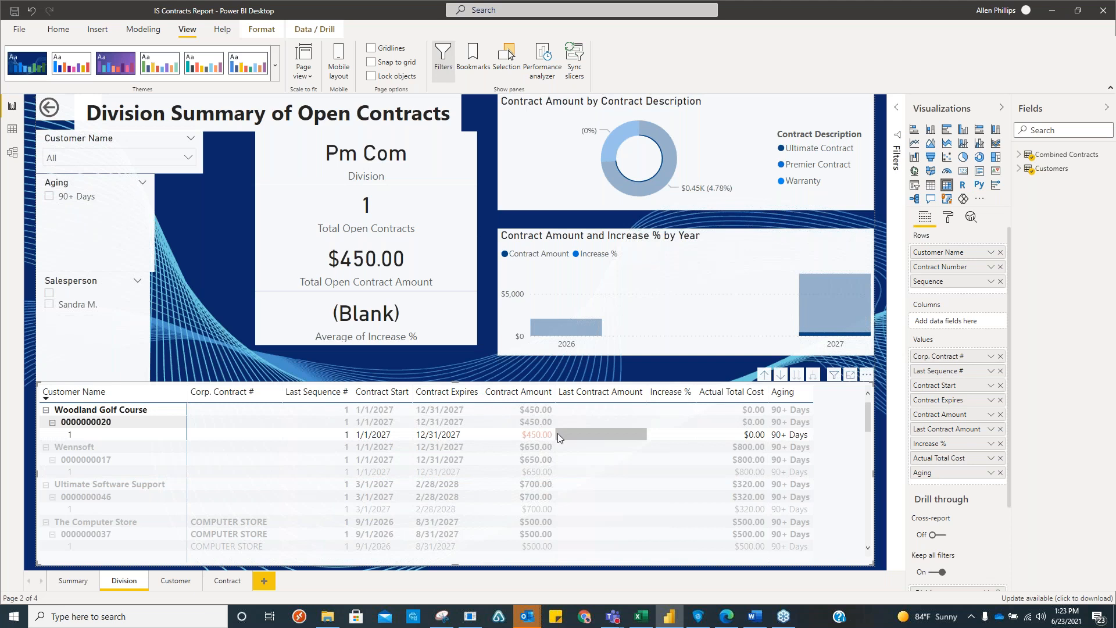
{"action": "scroll", "coordinate": [557, 434], "scroll_direction": "down", "scroll_amount": 5}
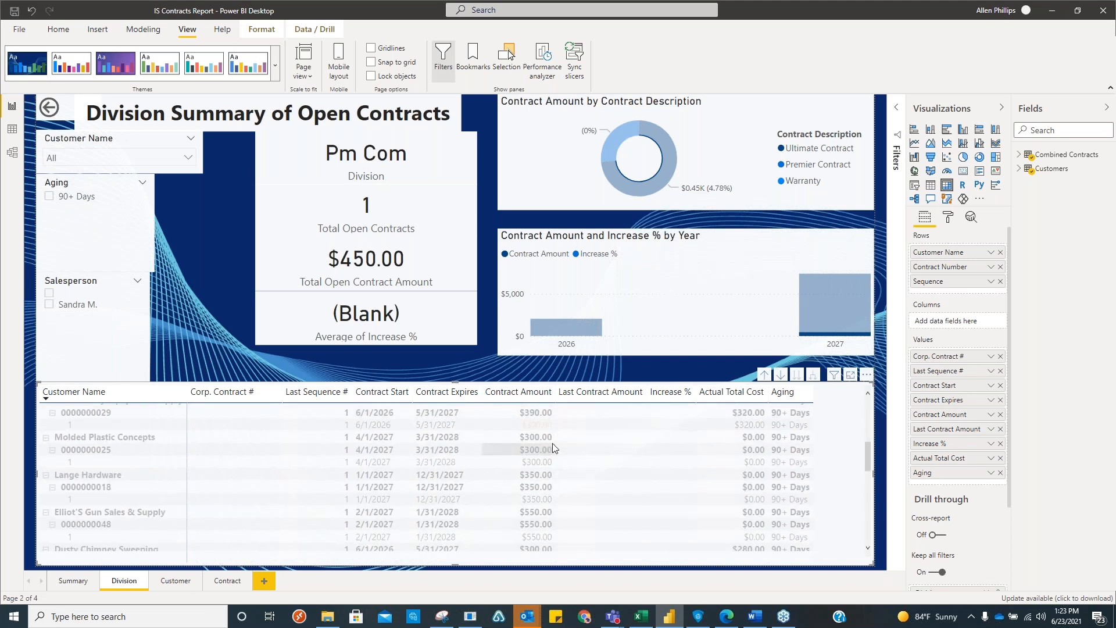
{"action": "left_click", "coordinate": [553, 444]}
{"action": "left_click", "coordinate": [53, 449]}
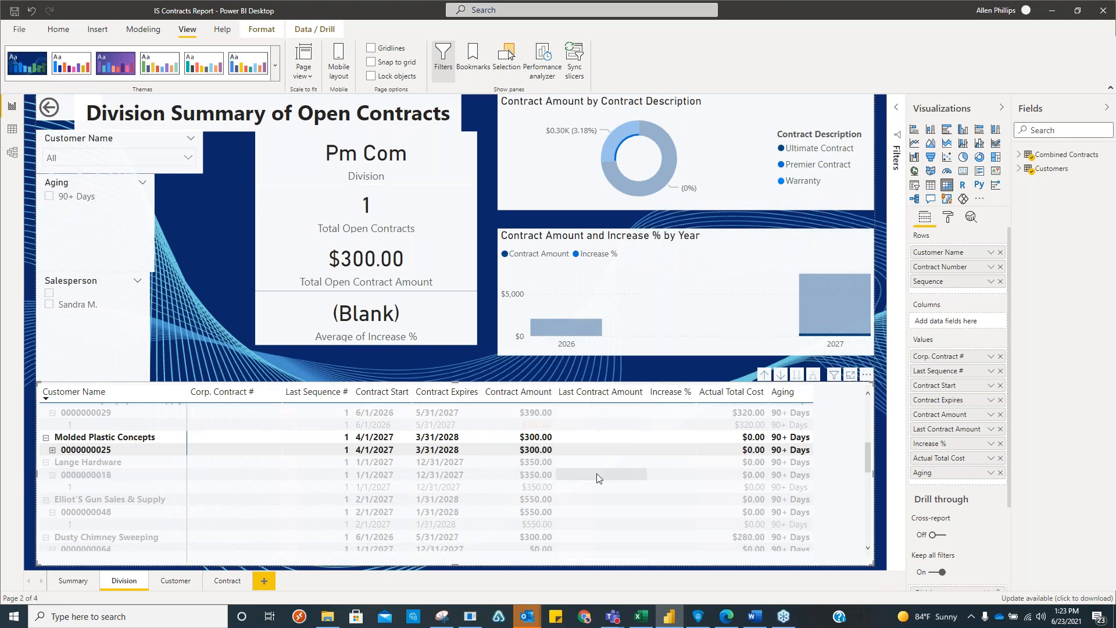
{"action": "scroll", "coordinate": [596, 473], "scroll_direction": "down", "scroll_amount": 6}
{"action": "scroll", "coordinate": [595, 479], "scroll_direction": "up", "scroll_amount": 5}
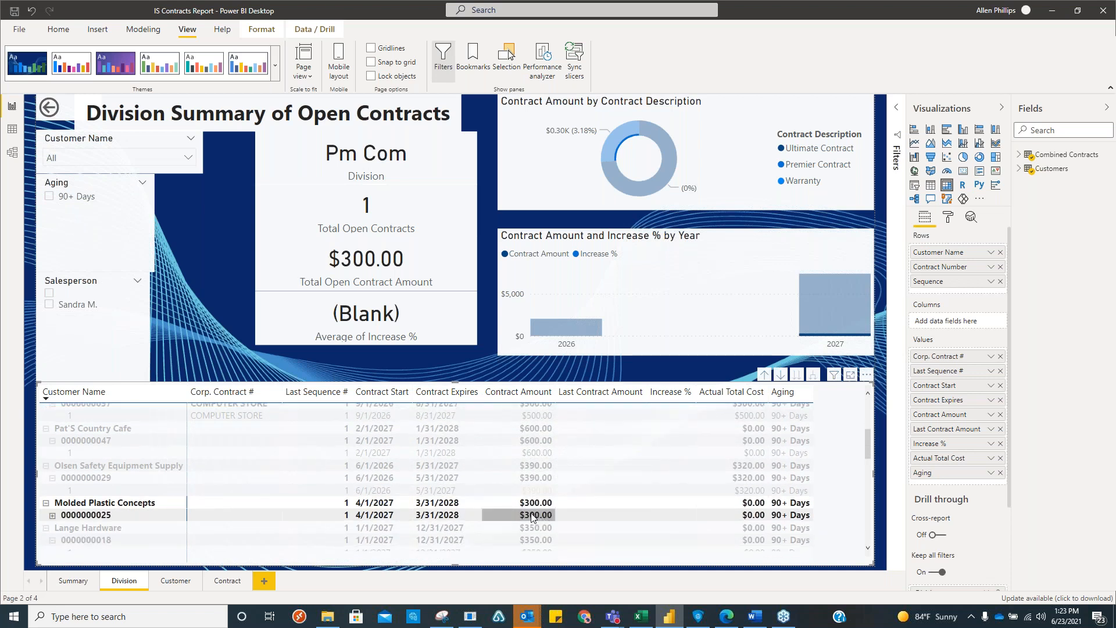
{"action": "left_click", "coordinate": [544, 490]}
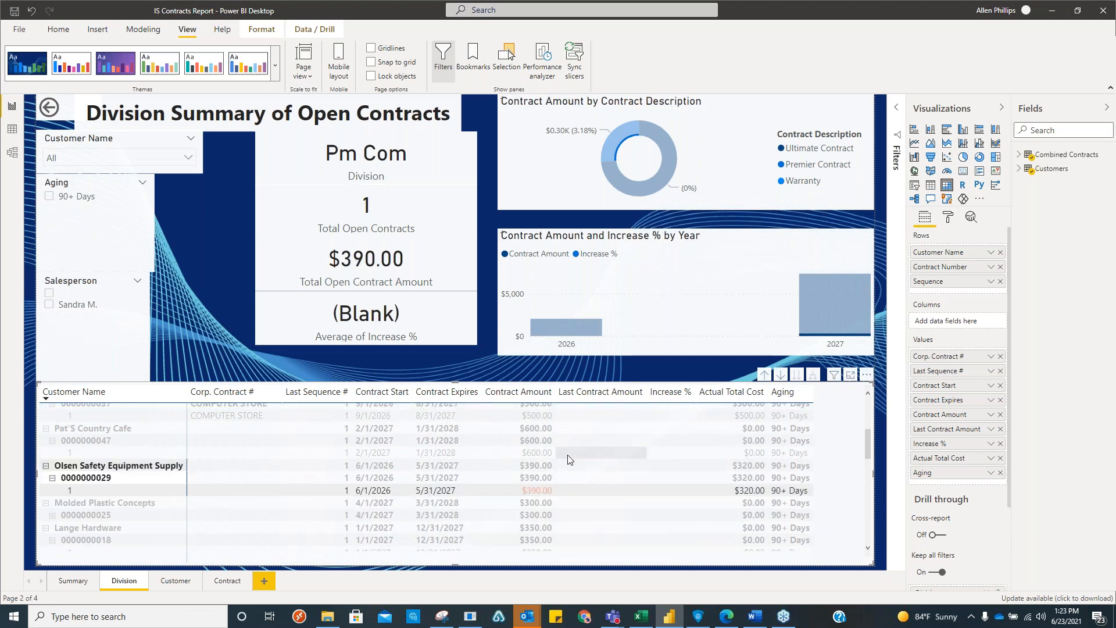
{"action": "left_click", "coordinate": [494, 452]}
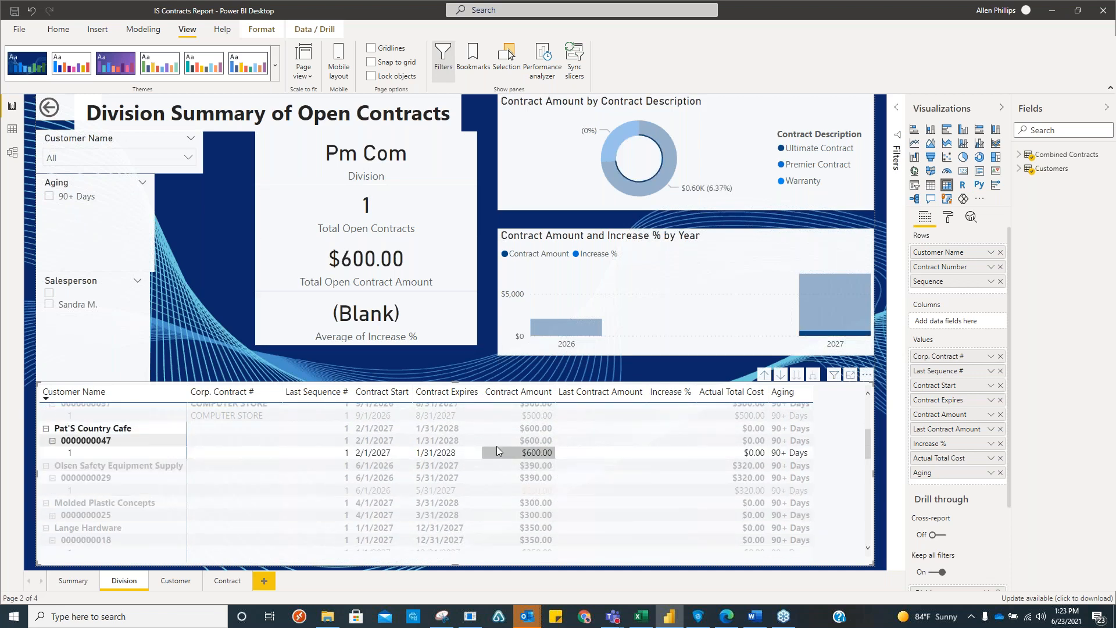
{"action": "left_click", "coordinate": [993, 416]}
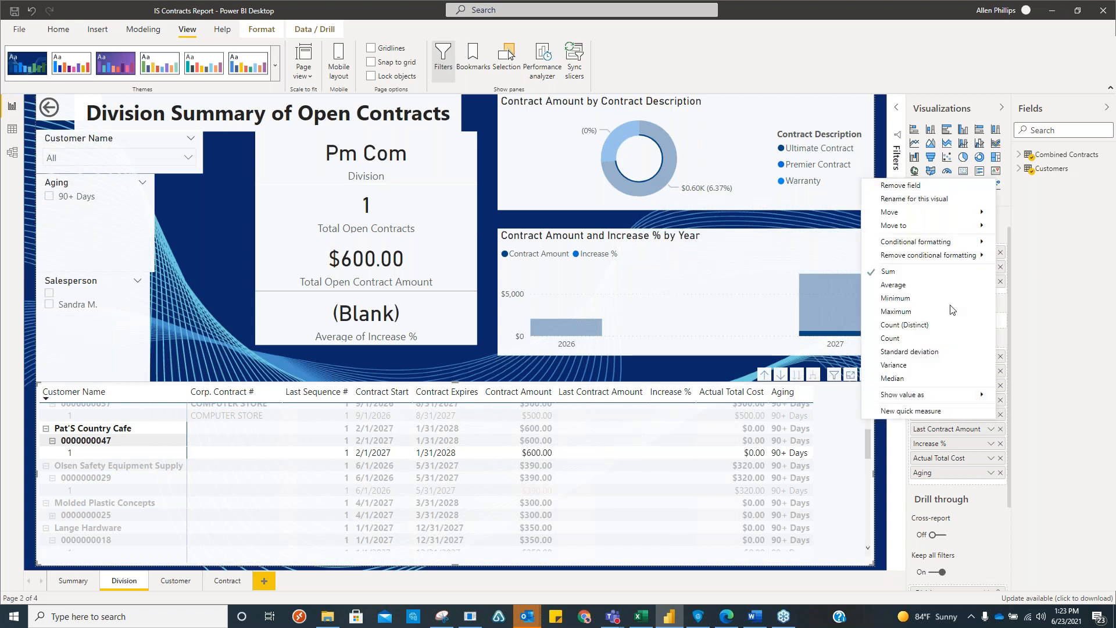
{"action": "mouse_move", "coordinate": [967, 247]}
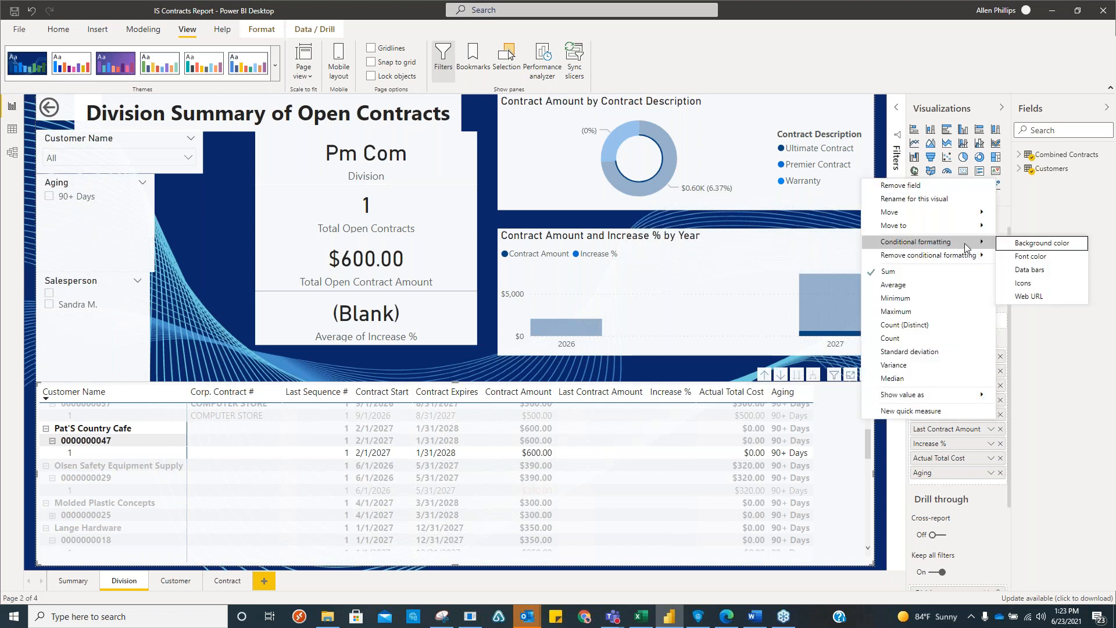
{"action": "left_click", "coordinate": [1025, 244]}
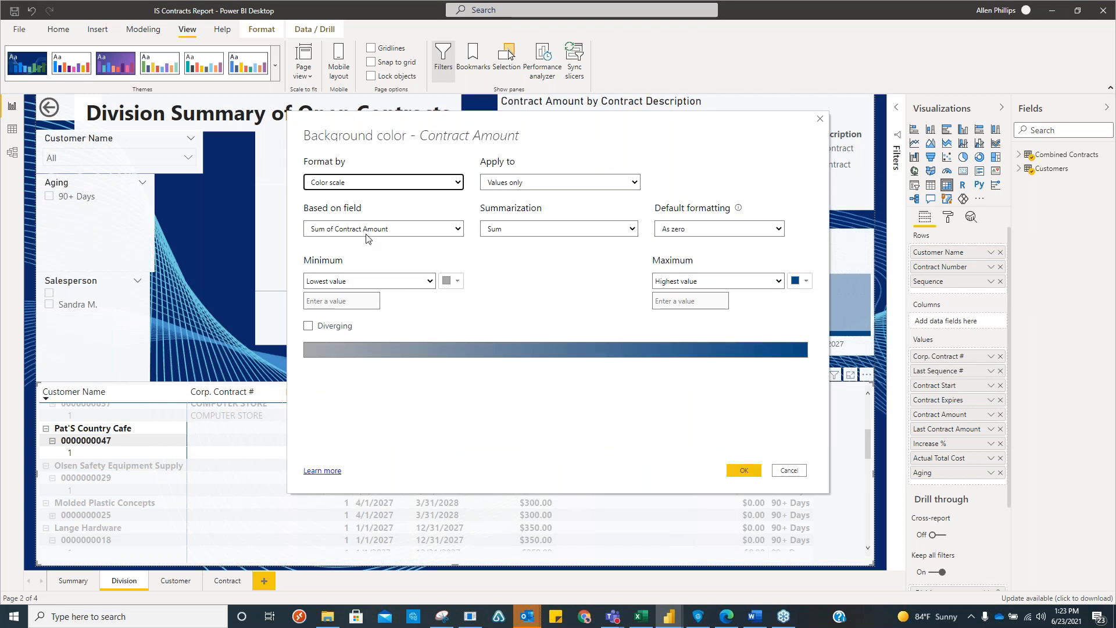
{"action": "left_click", "coordinate": [456, 182]}
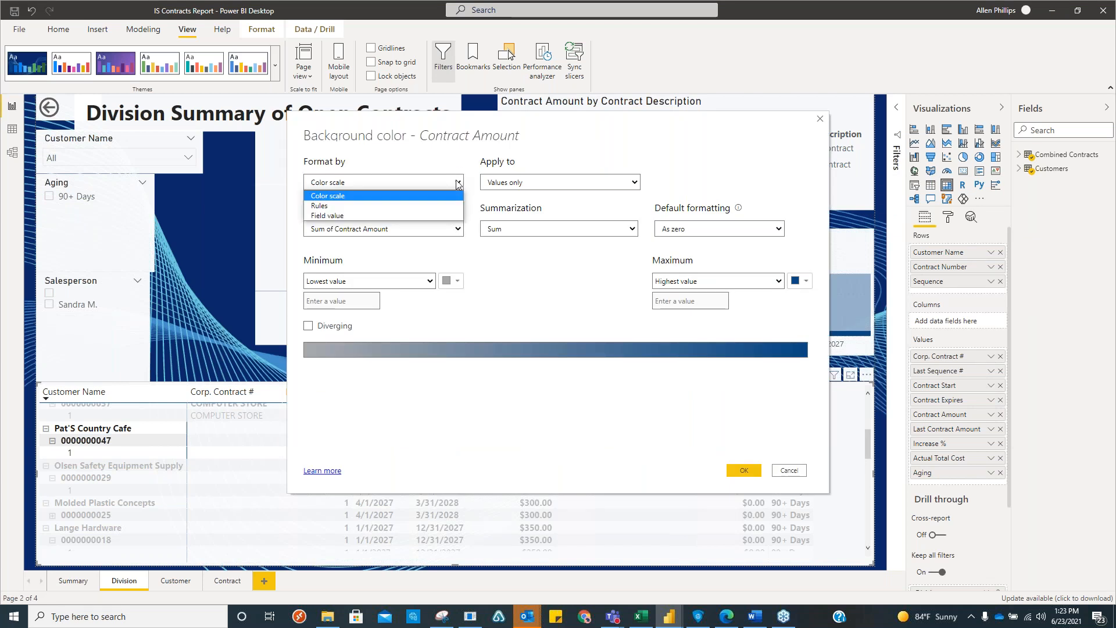
{"action": "left_click", "coordinate": [375, 203]}
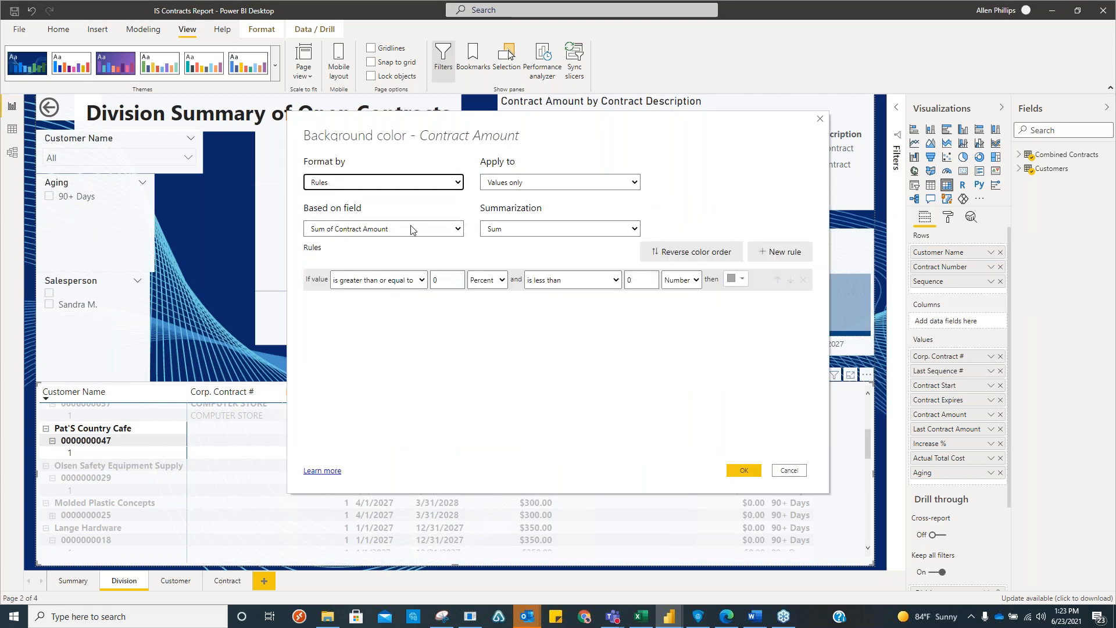
{"action": "left_click", "coordinate": [431, 282]}
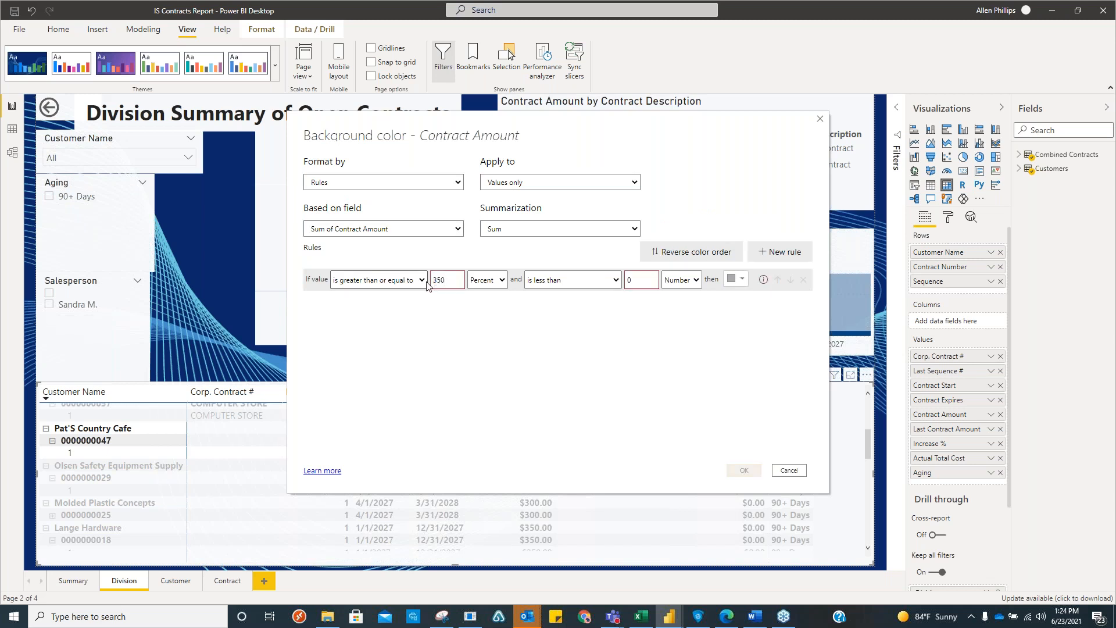
{"action": "left_click", "coordinate": [739, 281]}
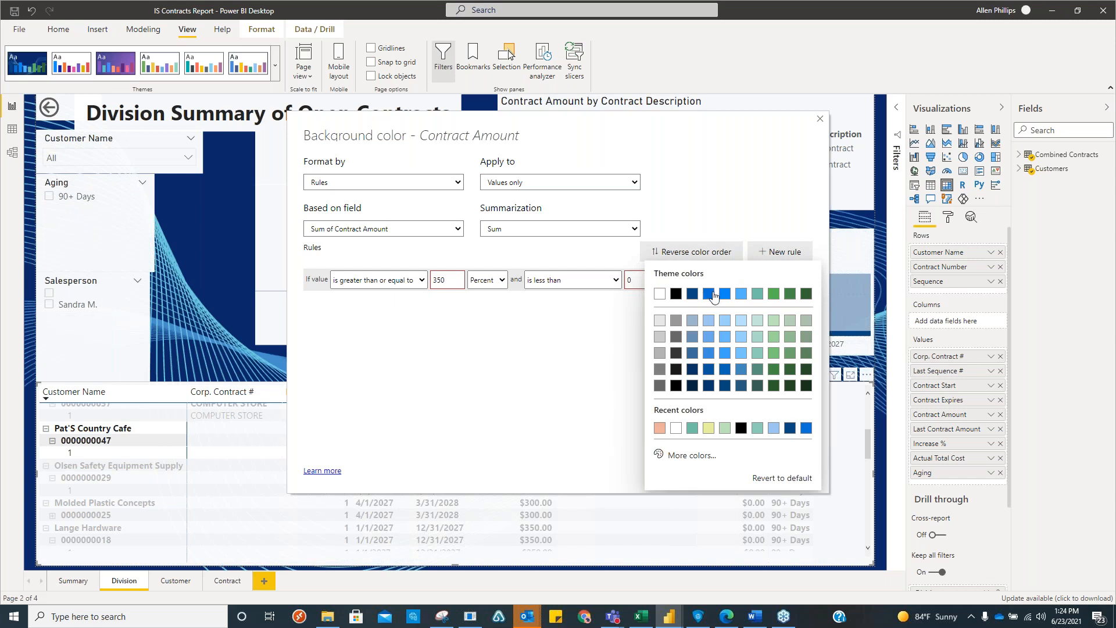
{"action": "left_click", "coordinate": [710, 294]}
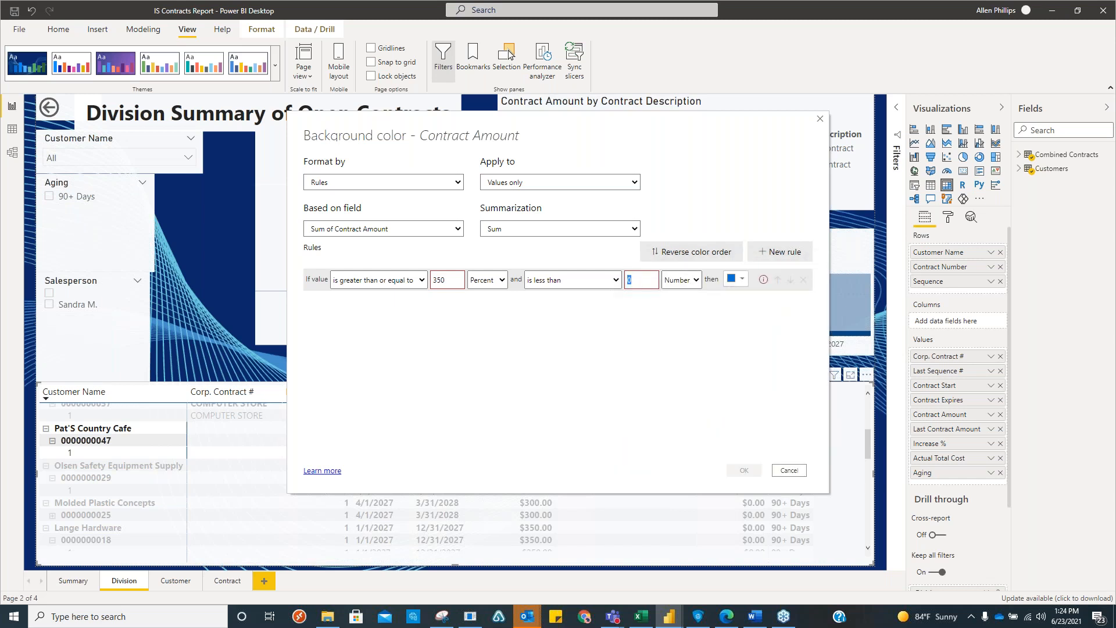
{"action": "left_click", "coordinate": [617, 281]}
{"action": "left_click", "coordinate": [577, 306]}
{"action": "left_click", "coordinate": [632, 280]}
{"action": "left_click_drag", "start_coordinate": [657, 282], "coordinate": [606, 284]}
{"action": "type", "text": "650"}
{"action": "left_click", "coordinate": [738, 280]}
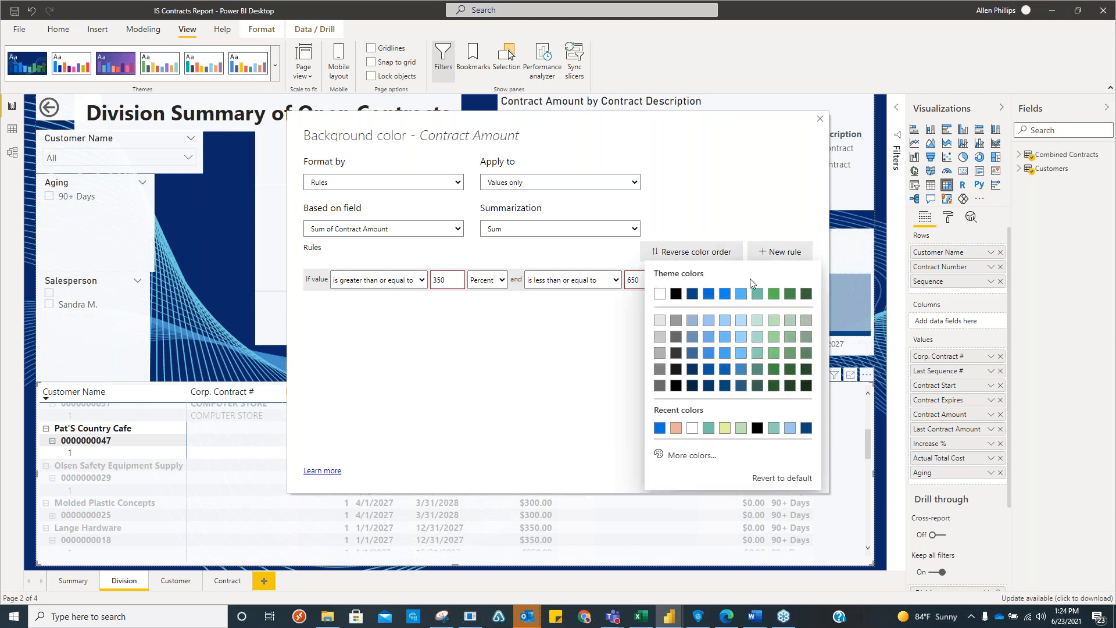
{"action": "left_click", "coordinate": [692, 294]}
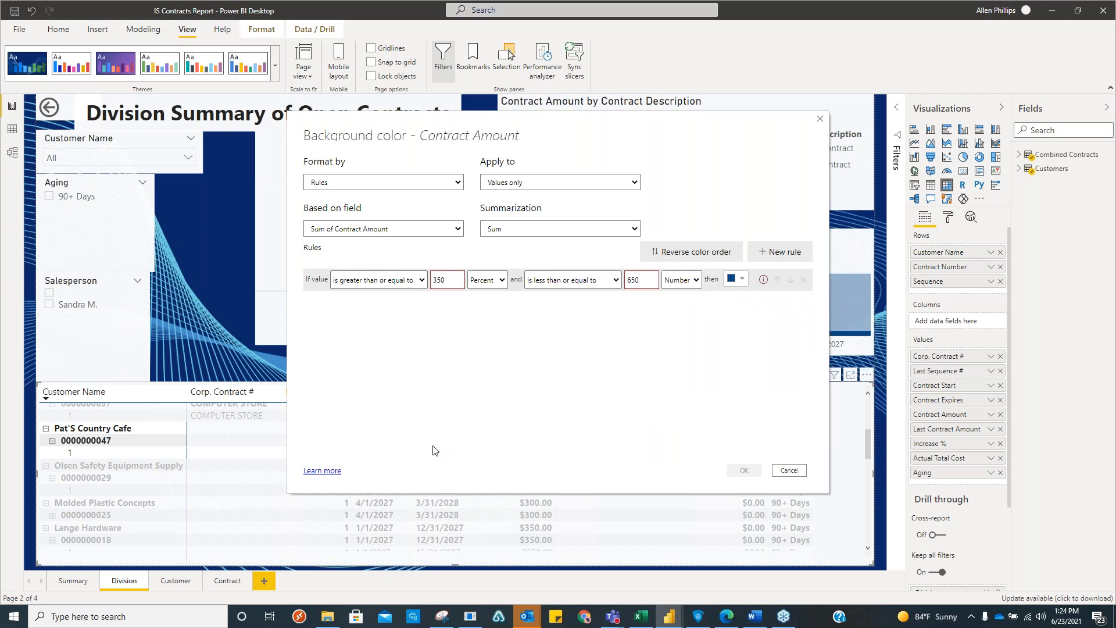
{"action": "left_click", "coordinate": [773, 252]}
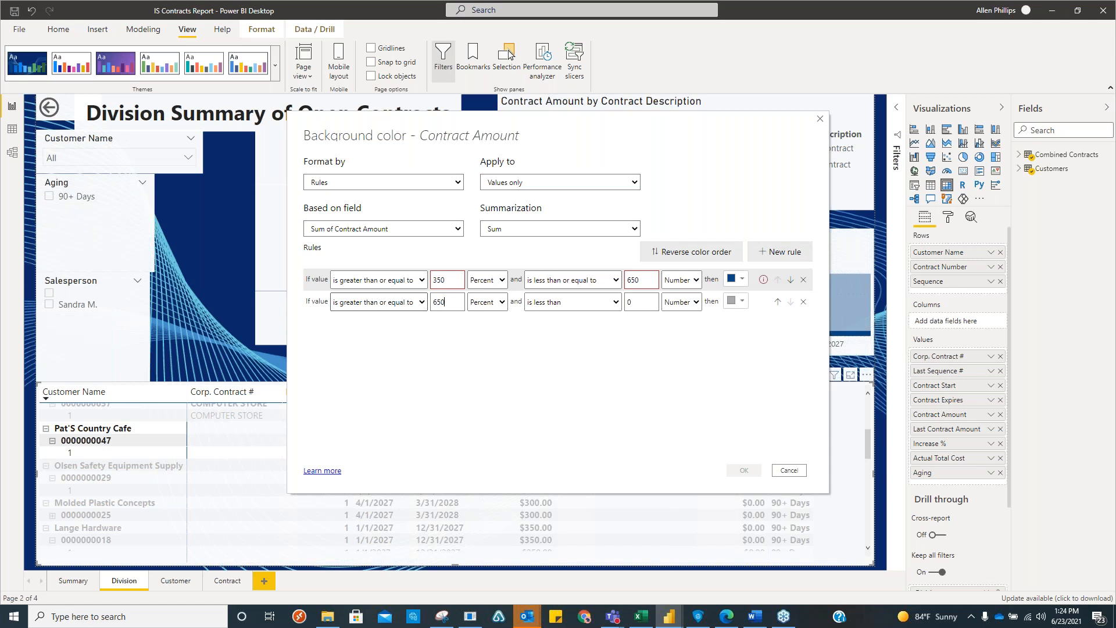
{"action": "left_click", "coordinate": [741, 302]}
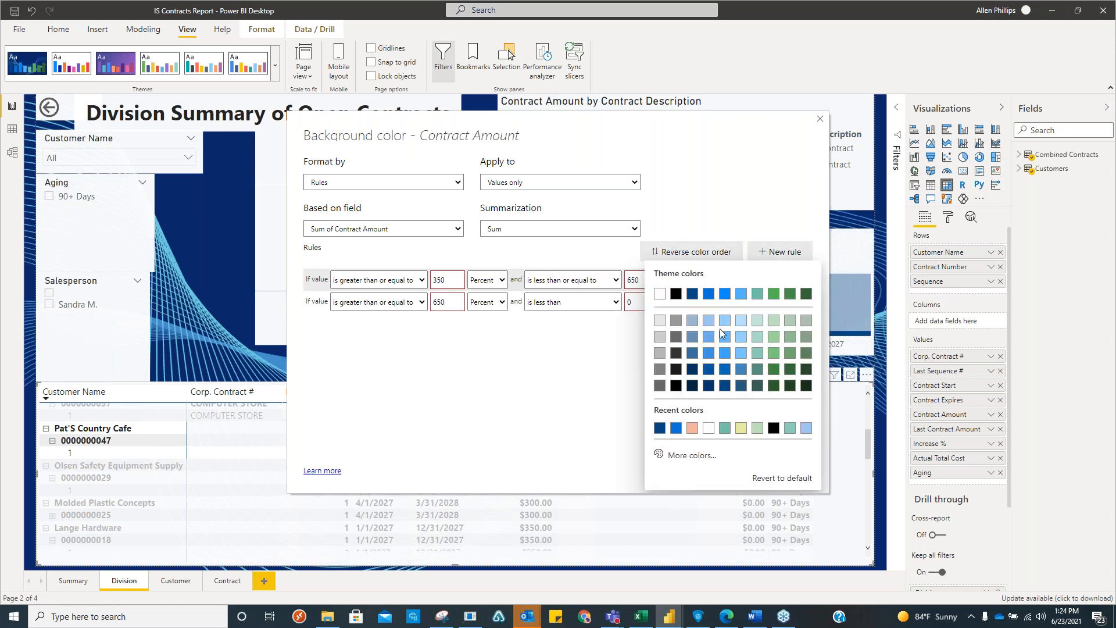
{"action": "left_click", "coordinate": [695, 436]}
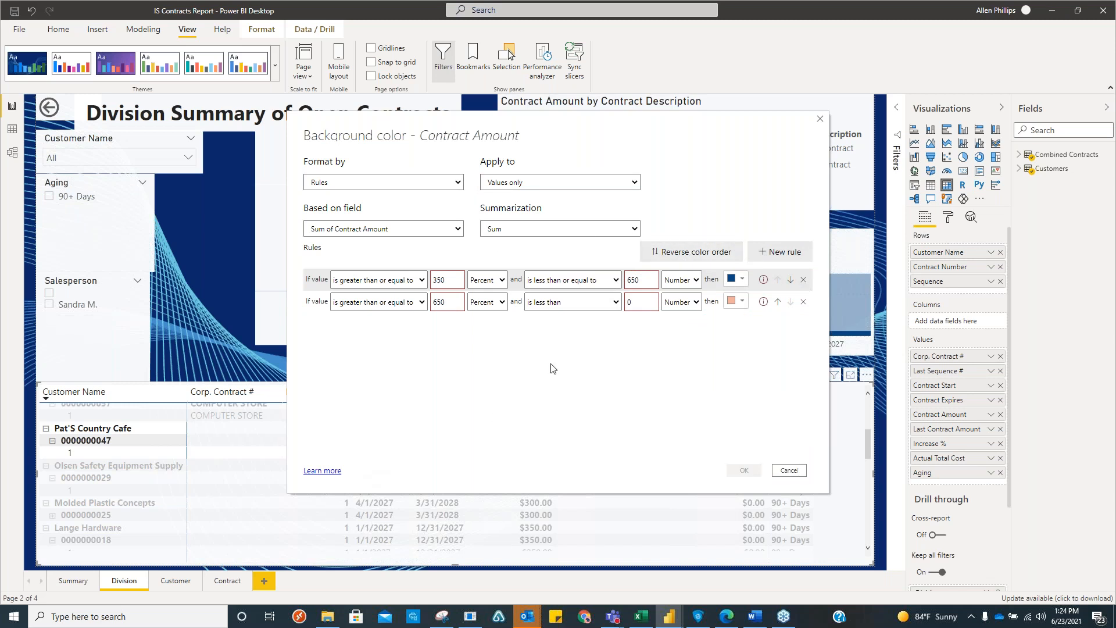
{"action": "left_click", "coordinate": [789, 471]}
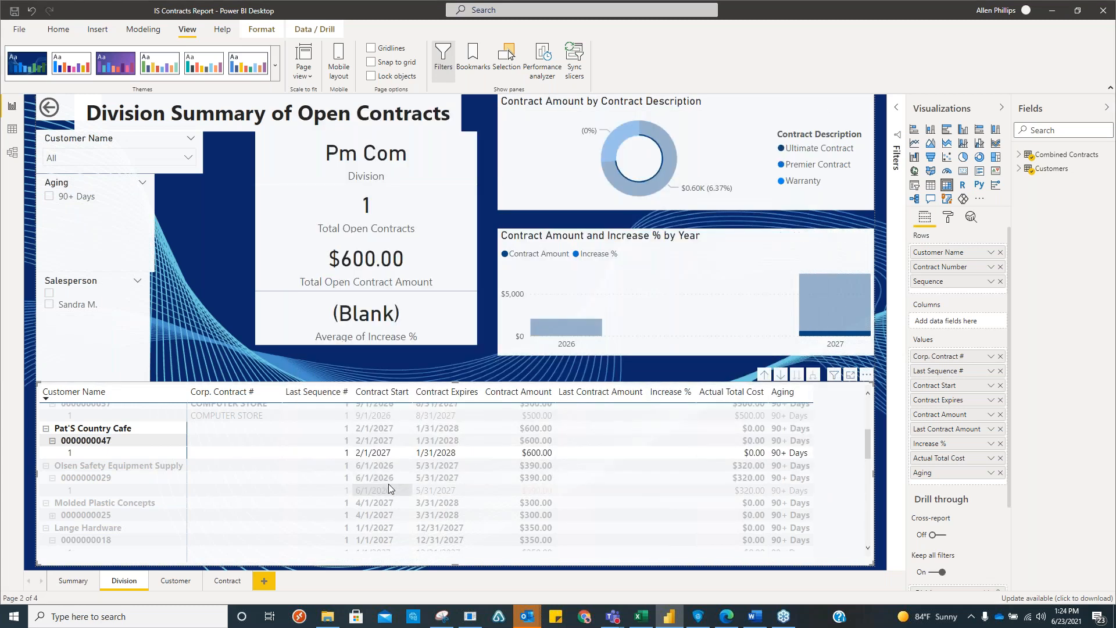
Select the Olsen Safety Equipment Supply sequence row to check its font color, and view the Customer and Contract pages.
{"action": "left_click", "coordinate": [562, 494]}
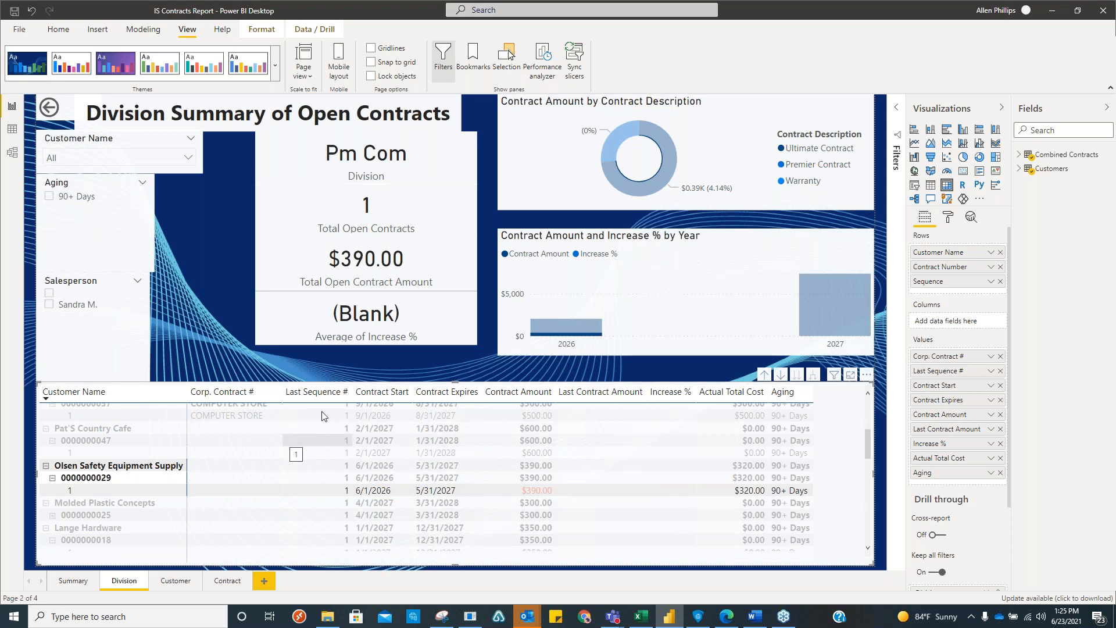
{"action": "left_click", "coordinate": [170, 582]}
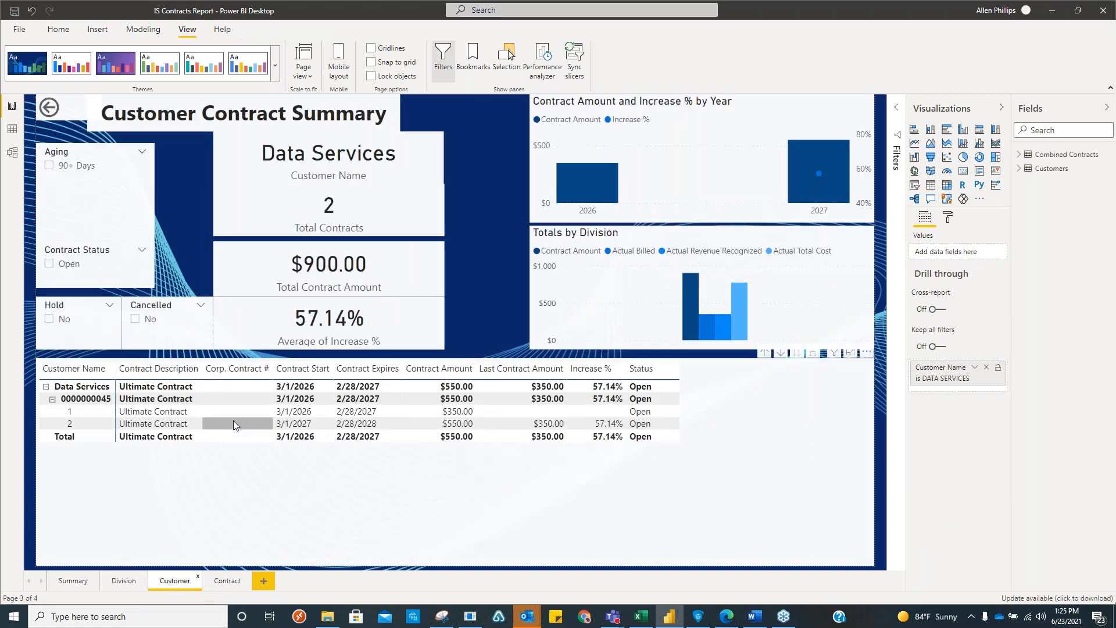
{"action": "left_click", "coordinate": [219, 581]}
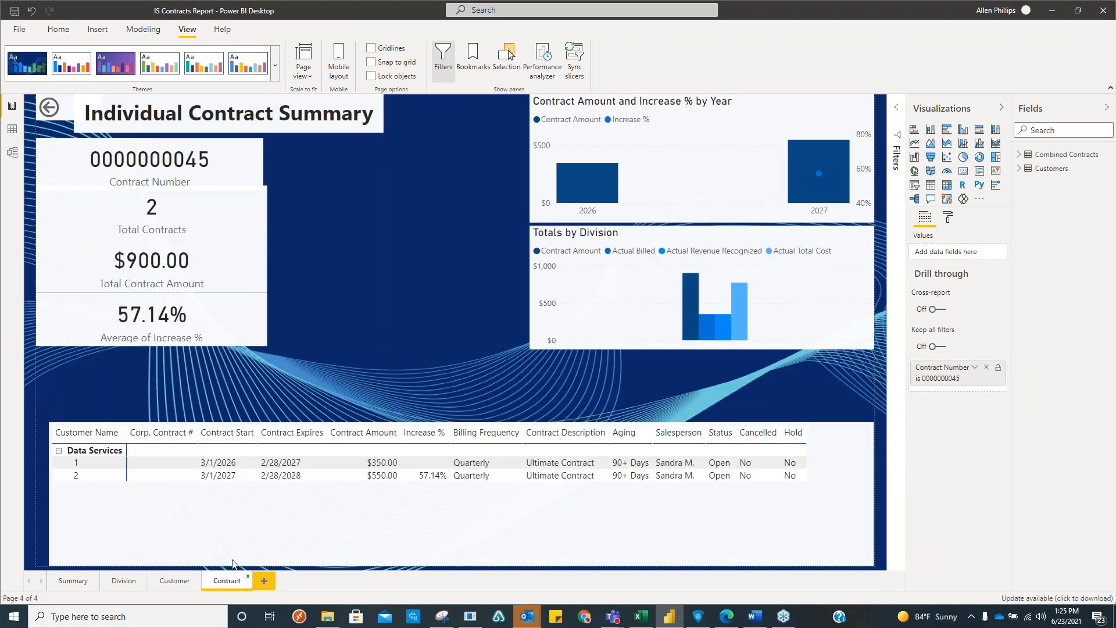
Open the recent report AP Report.pbix, dismiss the meeting notification, and switch to the new report's window.
{"action": "left_click", "coordinate": [19, 29]}
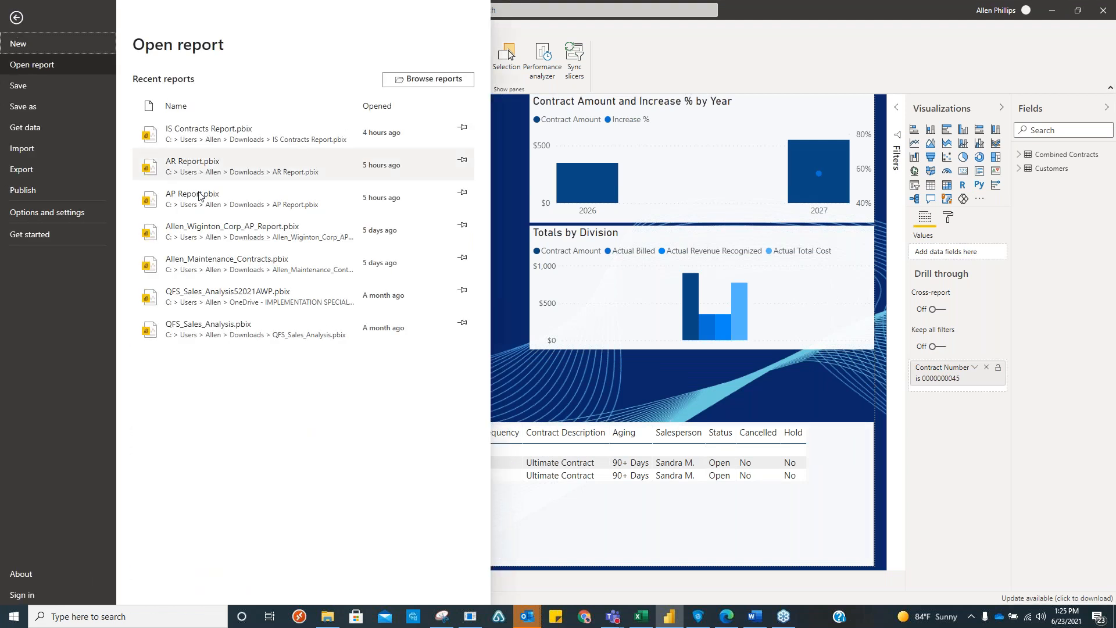
{"action": "left_click", "coordinate": [199, 197]}
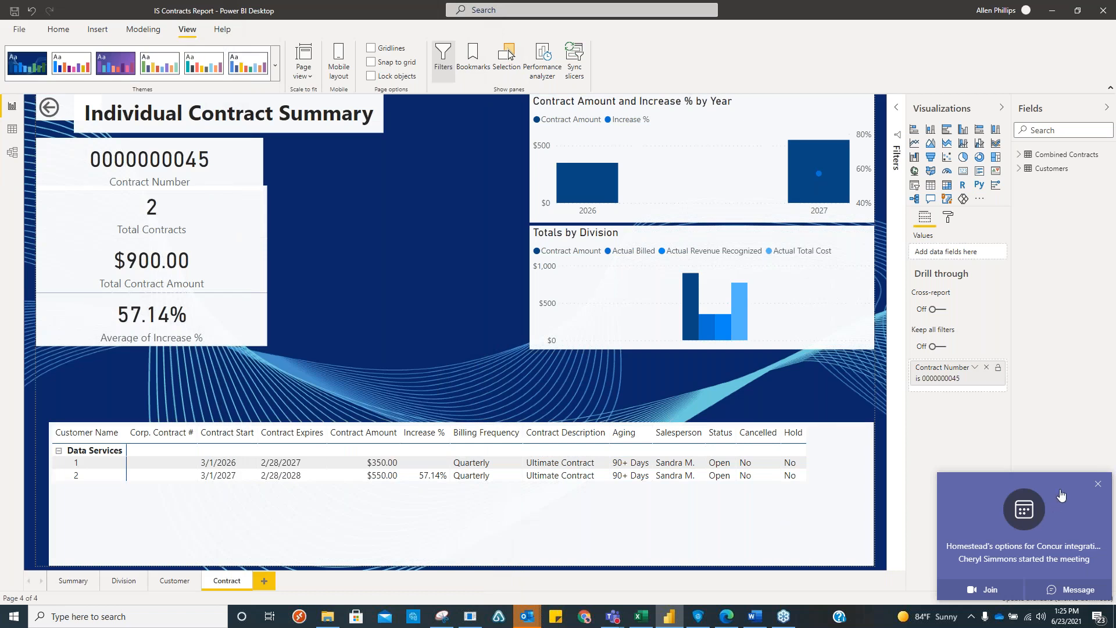
{"action": "left_click", "coordinate": [1098, 485]}
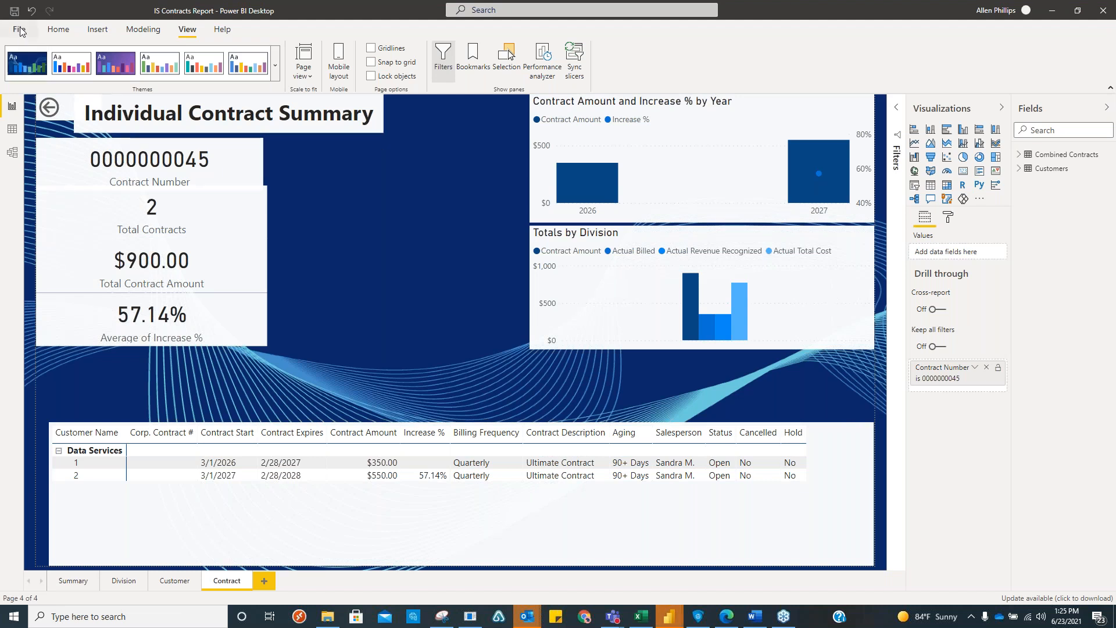
{"action": "mouse_move", "coordinate": [678, 623]}
{"action": "left_click", "coordinate": [668, 567]}
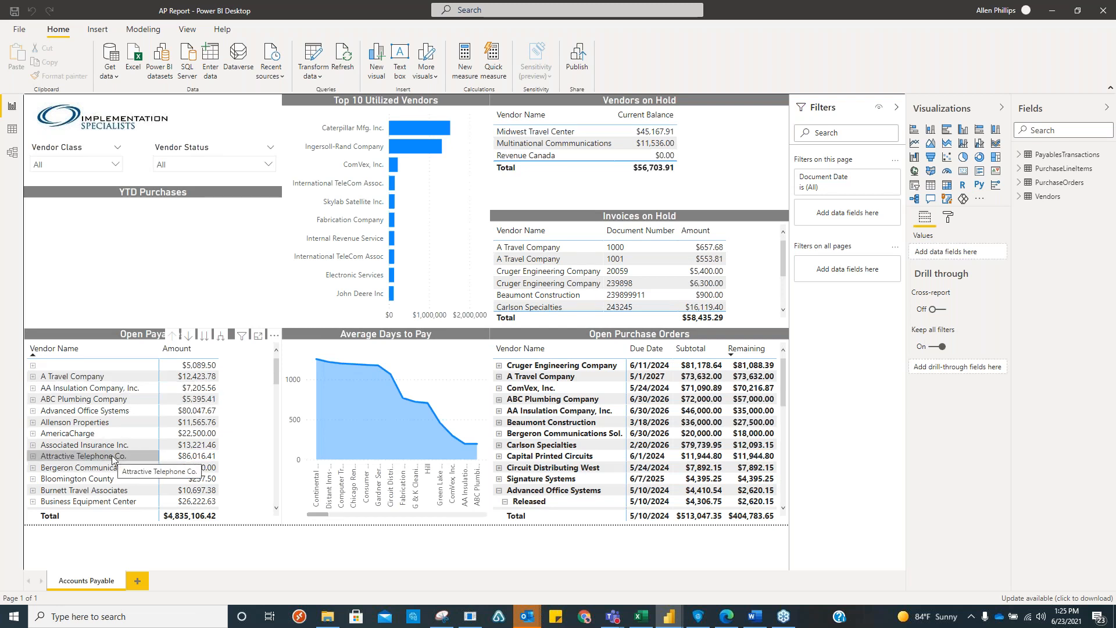
Sort the Open Payables table by Vendor Name in descending order.
{"action": "left_click", "coordinate": [141, 405]}
{"action": "left_click", "coordinate": [147, 359]}
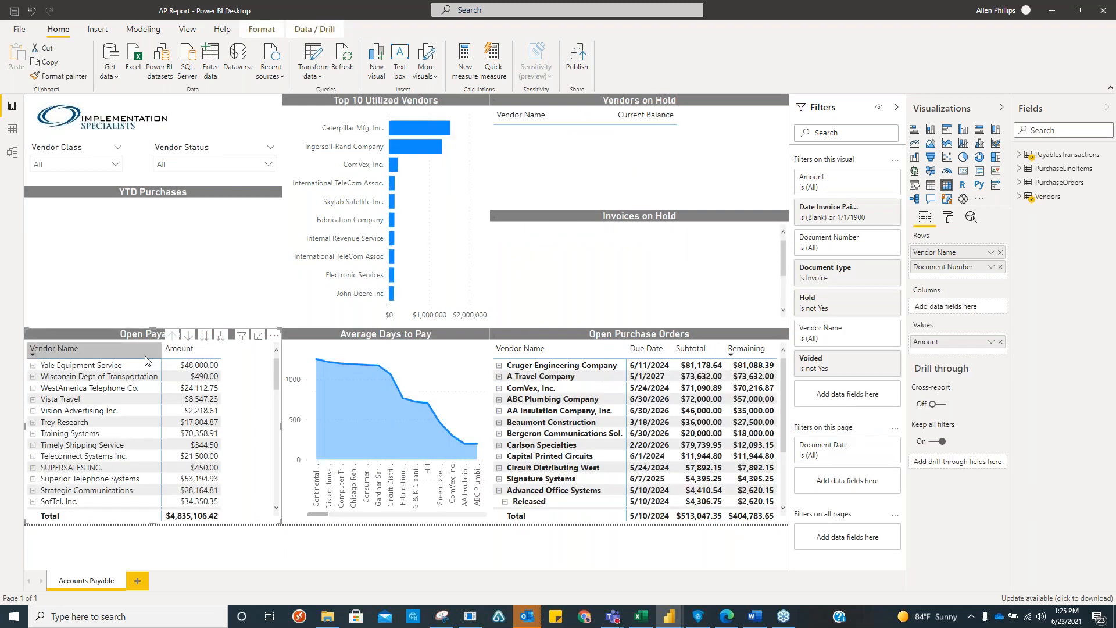
{"action": "left_click", "coordinate": [950, 219]}
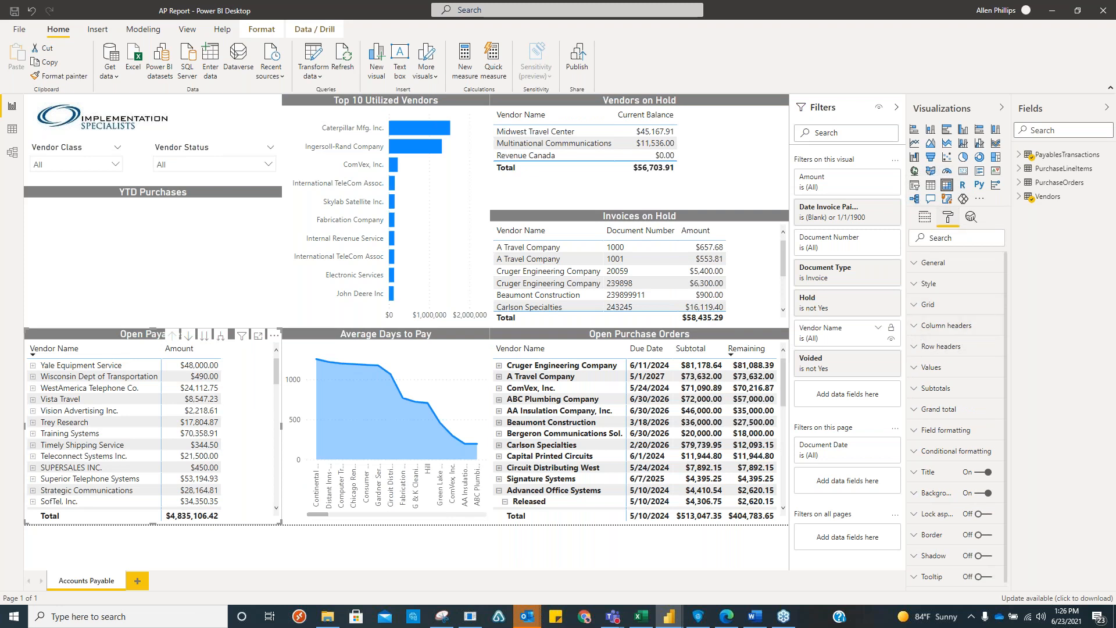
{"action": "left_click", "coordinate": [925, 220]}
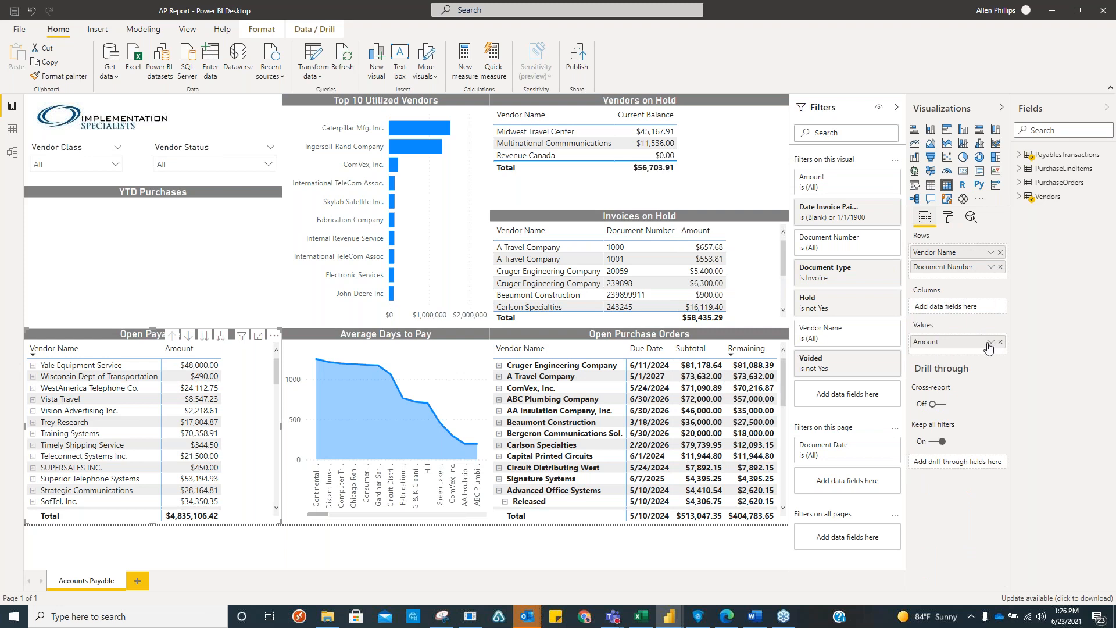
Apply a background color scale to Amount in Open Payables, with a custom minimum of 20000 and a custom maximum of 70000.
{"action": "left_click", "coordinate": [991, 342]}
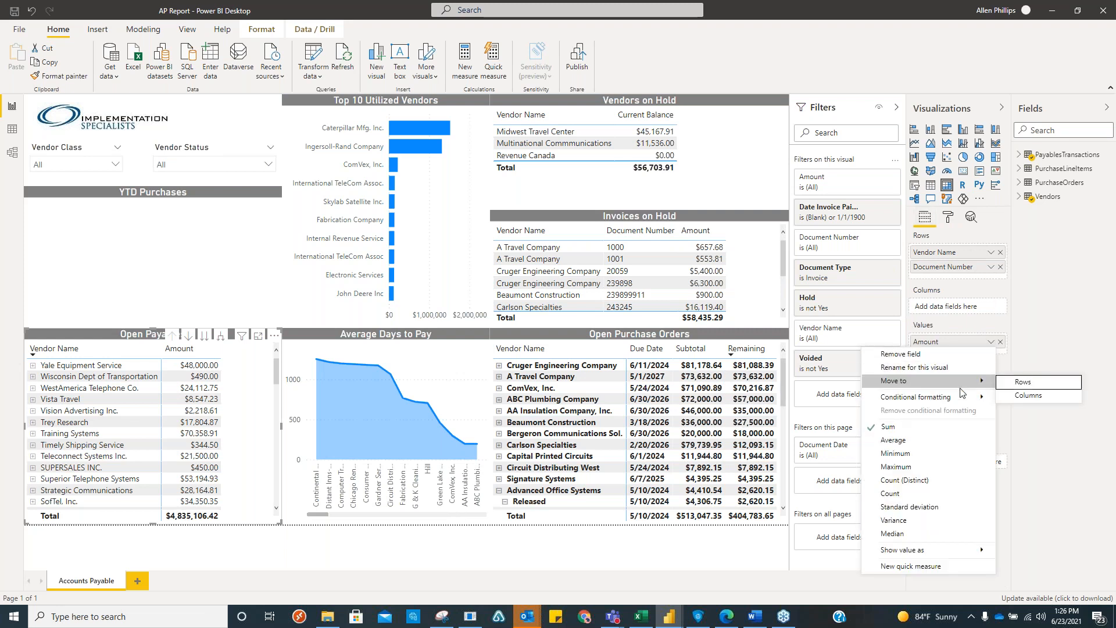
{"action": "mouse_move", "coordinate": [951, 398]}
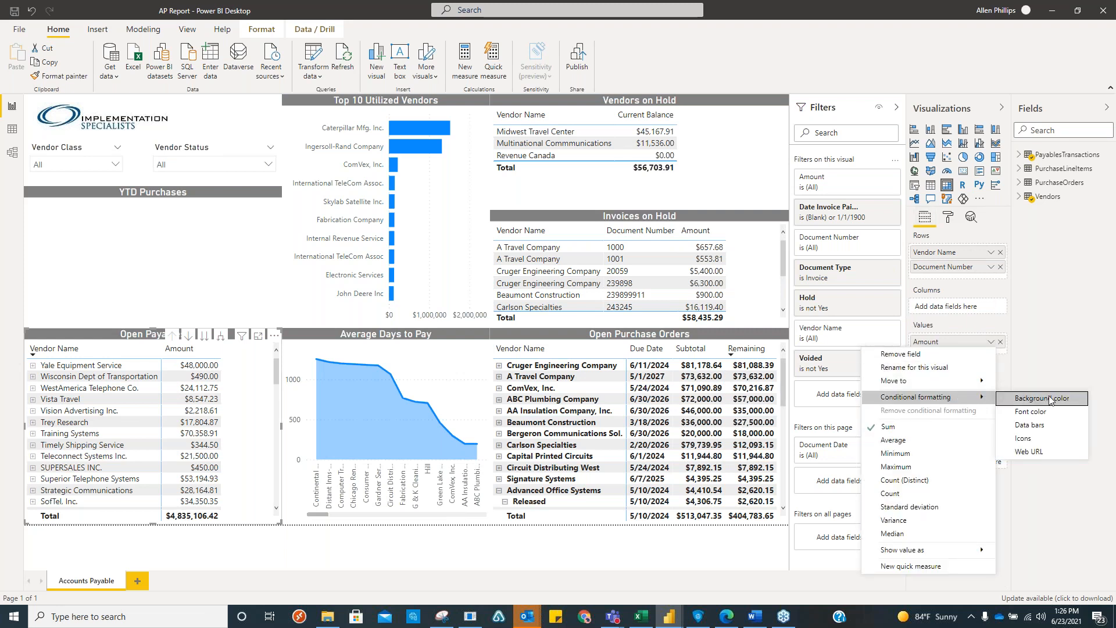
{"action": "left_click", "coordinate": [1000, 399]}
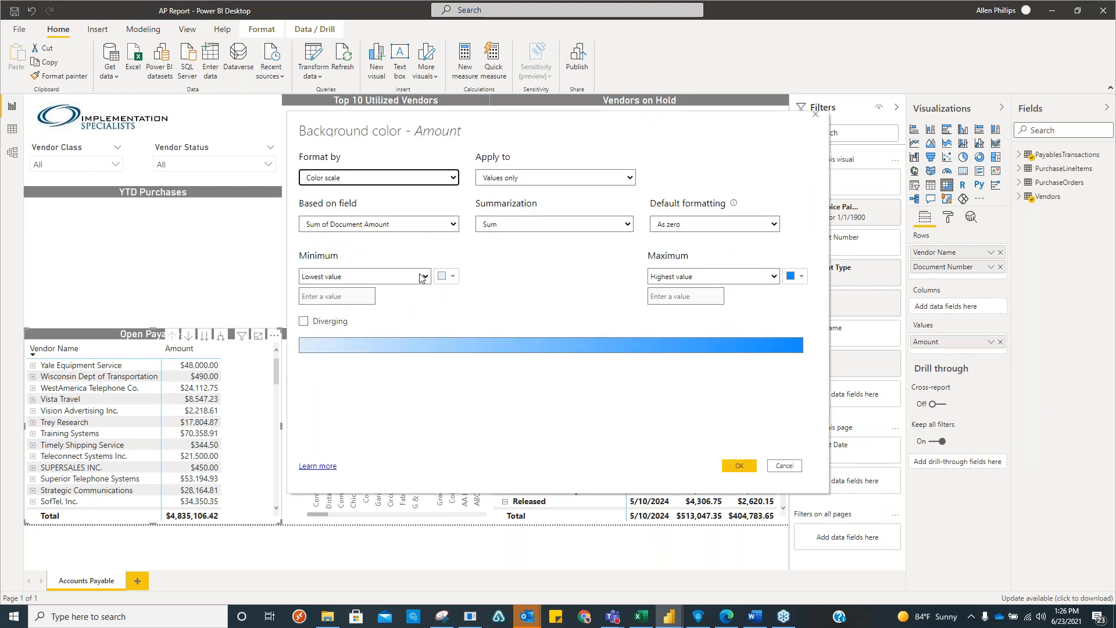
{"action": "left_click", "coordinate": [425, 277]}
{"action": "left_click", "coordinate": [323, 299]}
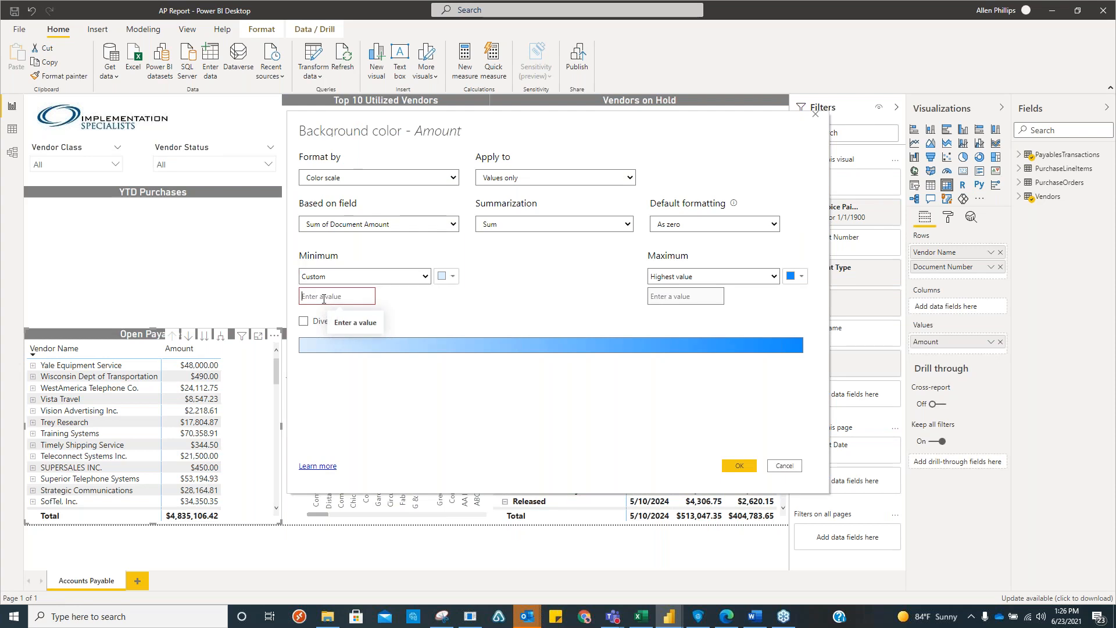
{"action": "type", "text": "20000"}
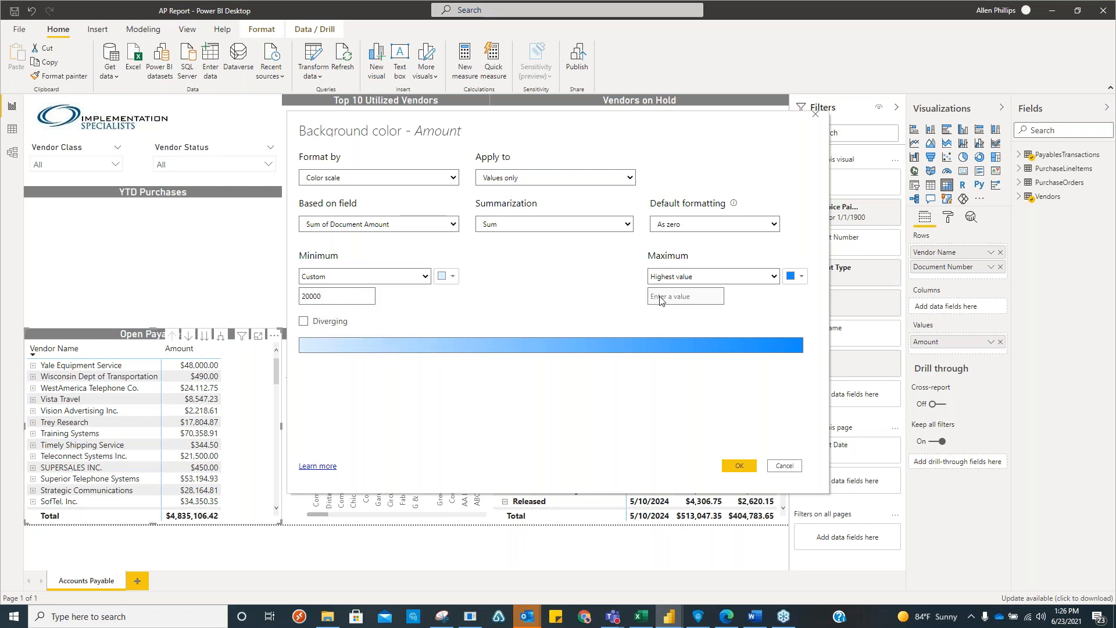
{"action": "left_click", "coordinate": [713, 277]}
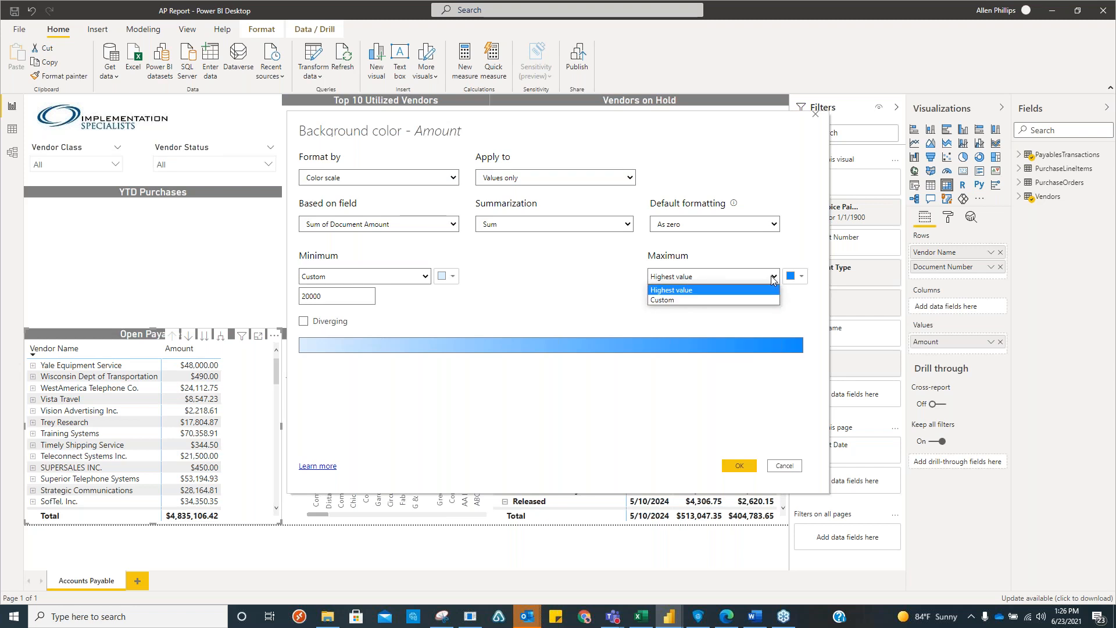
{"action": "left_click", "coordinate": [653, 301]}
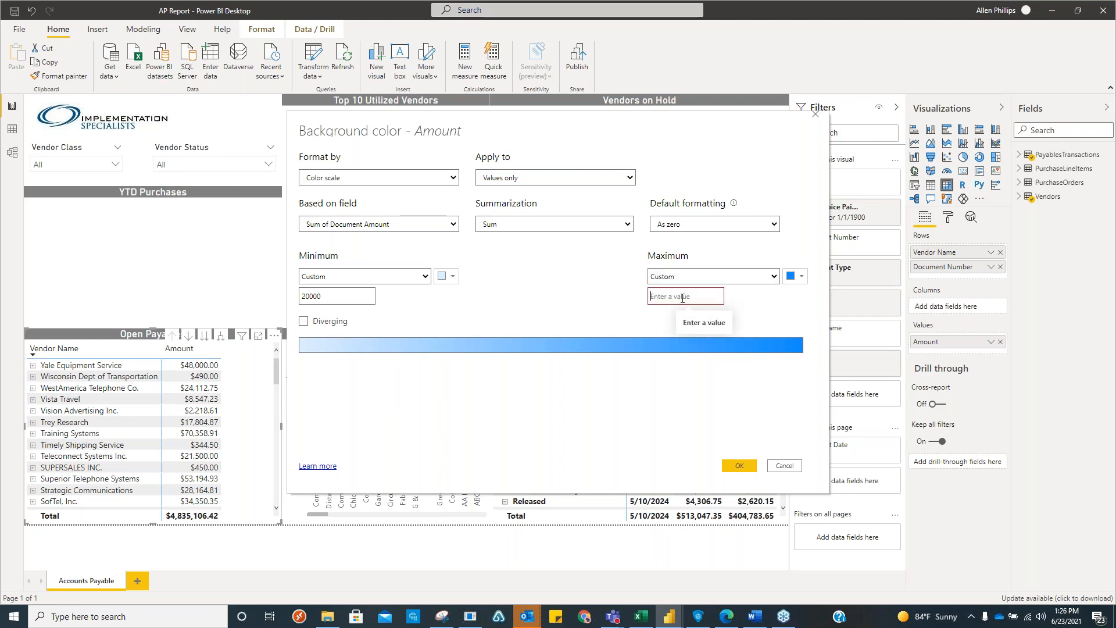
{"action": "type", "text": "70000"}
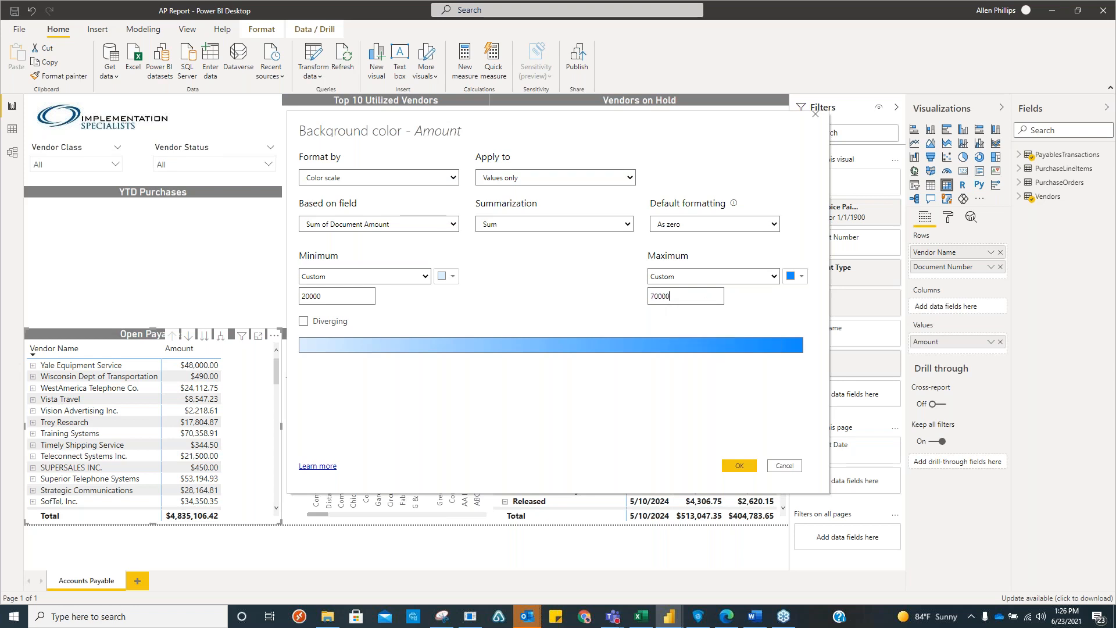
{"action": "left_click", "coordinate": [738, 465]}
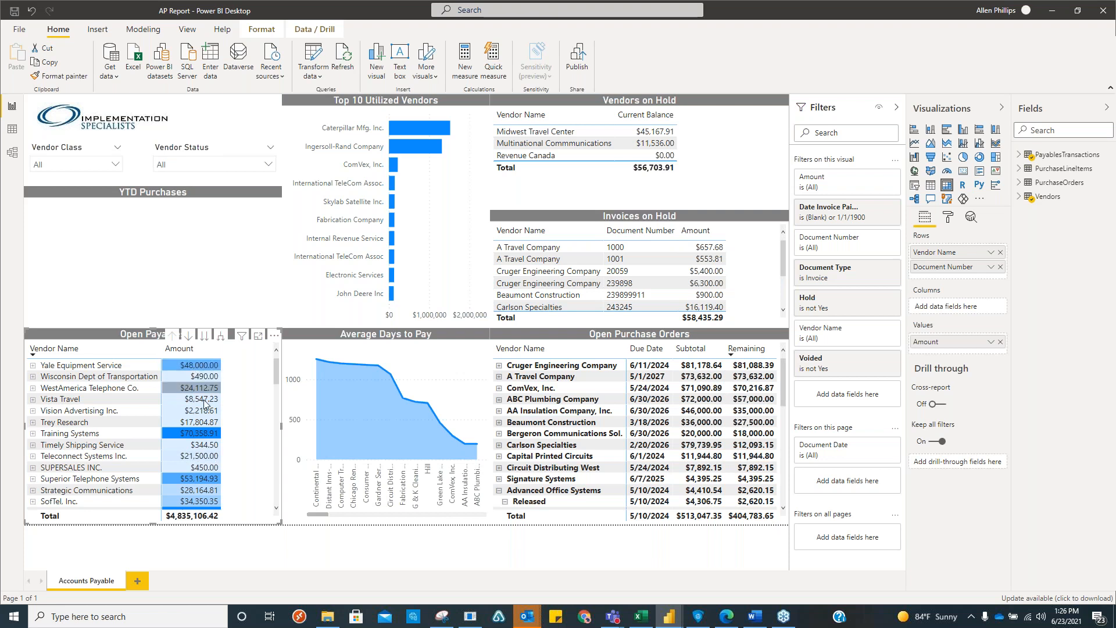
Examine the Amount shading down the Open Payables vendor list, and look through the table's subtotal and value formatting options.
{"action": "scroll", "coordinate": [204, 409], "scroll_direction": "down", "scroll_amount": 3}
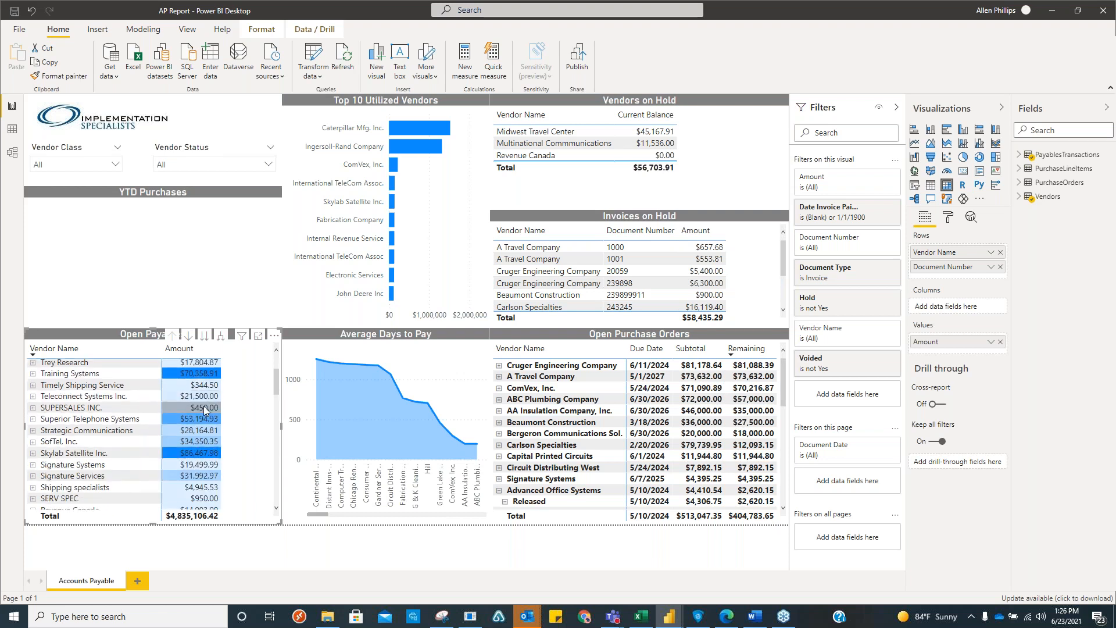
{"action": "scroll", "coordinate": [204, 410], "scroll_direction": "up", "scroll_amount": 3}
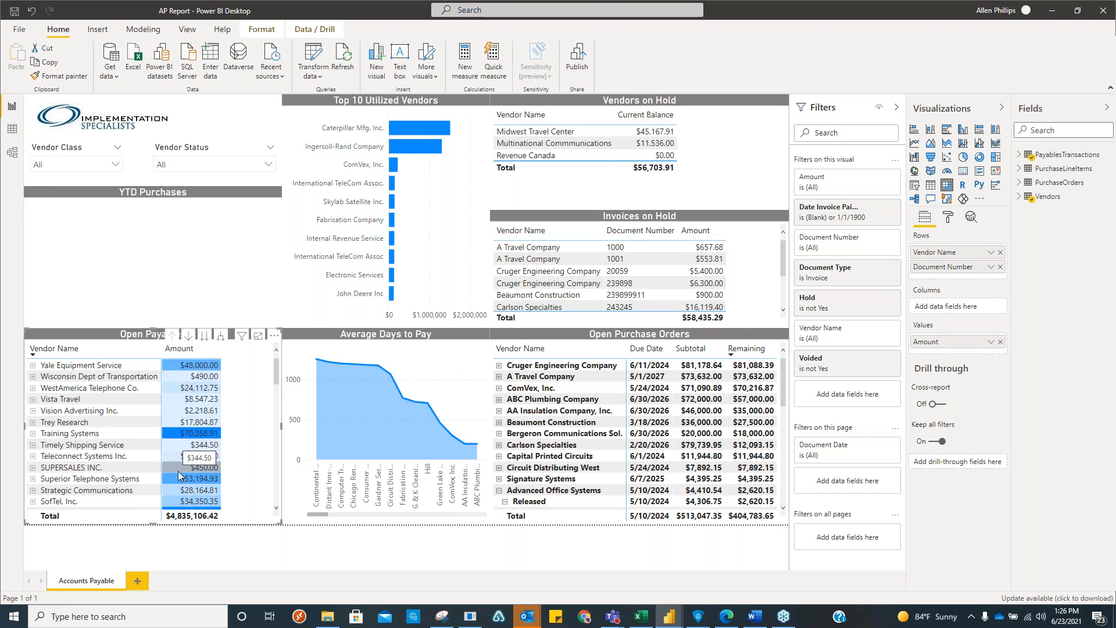
{"action": "scroll", "coordinate": [184, 488], "scroll_direction": "down", "scroll_amount": 3}
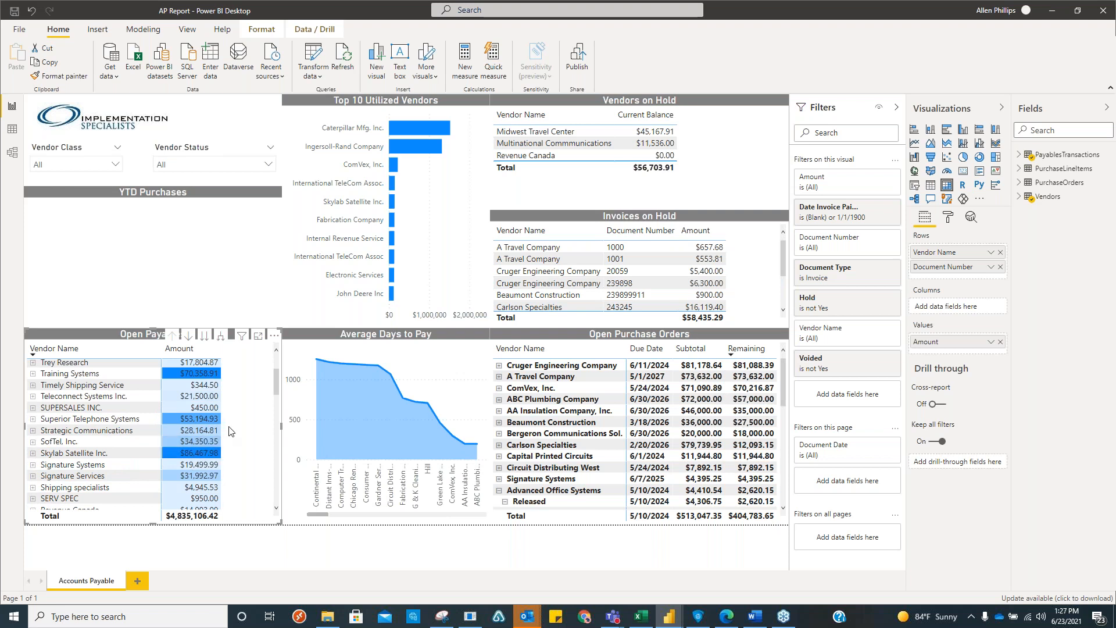
{"action": "scroll", "coordinate": [183, 483], "scroll_direction": "up", "scroll_amount": 2}
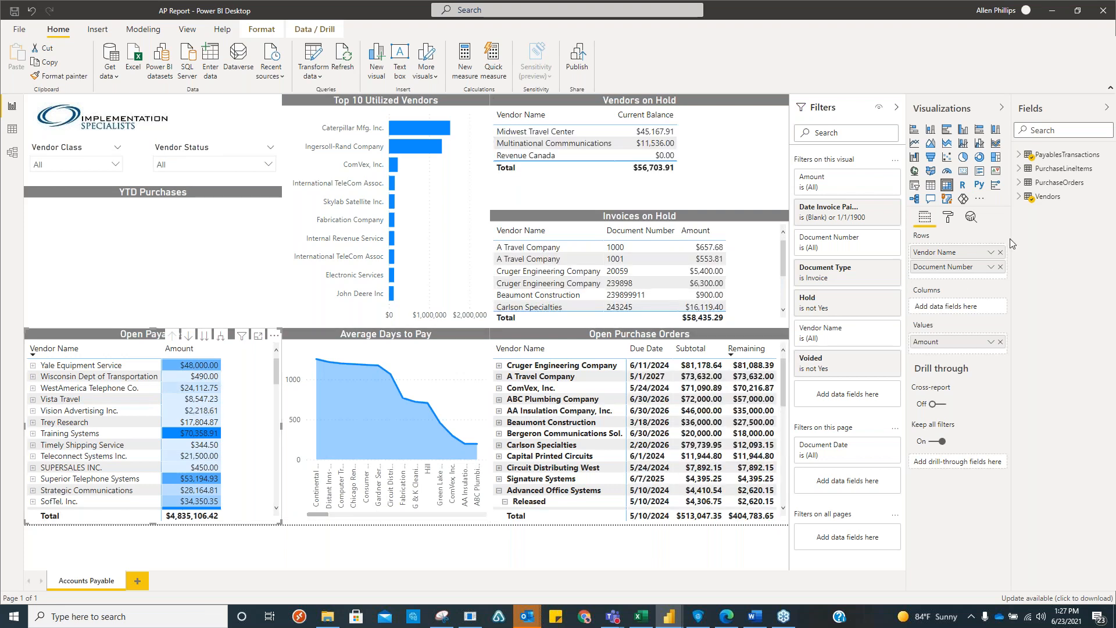
{"action": "left_click", "coordinate": [948, 220]}
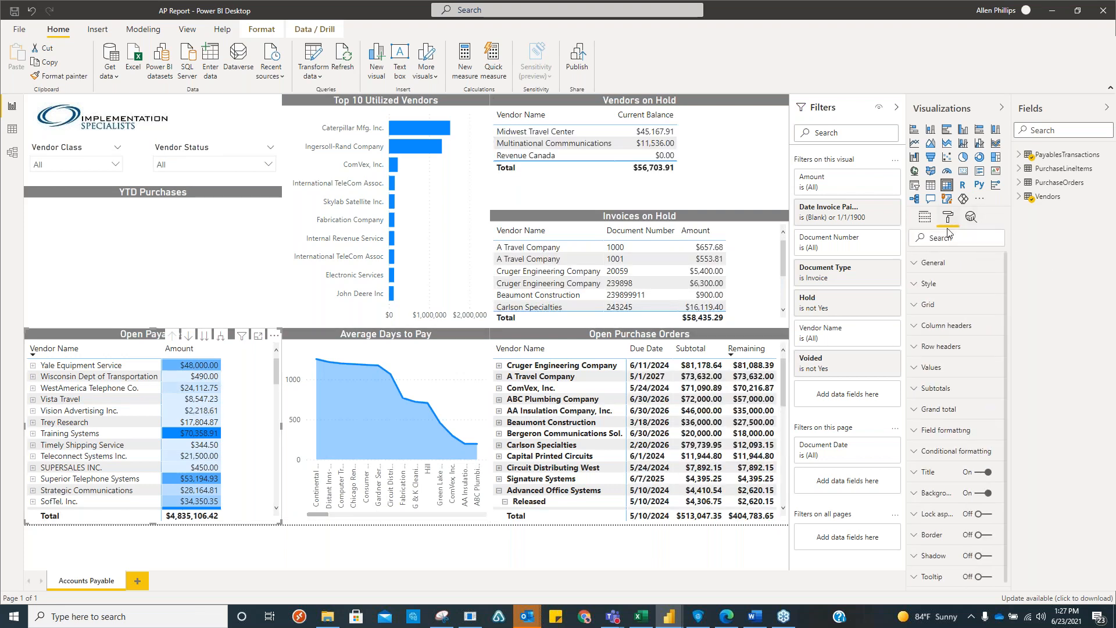
{"action": "left_click", "coordinate": [919, 391]}
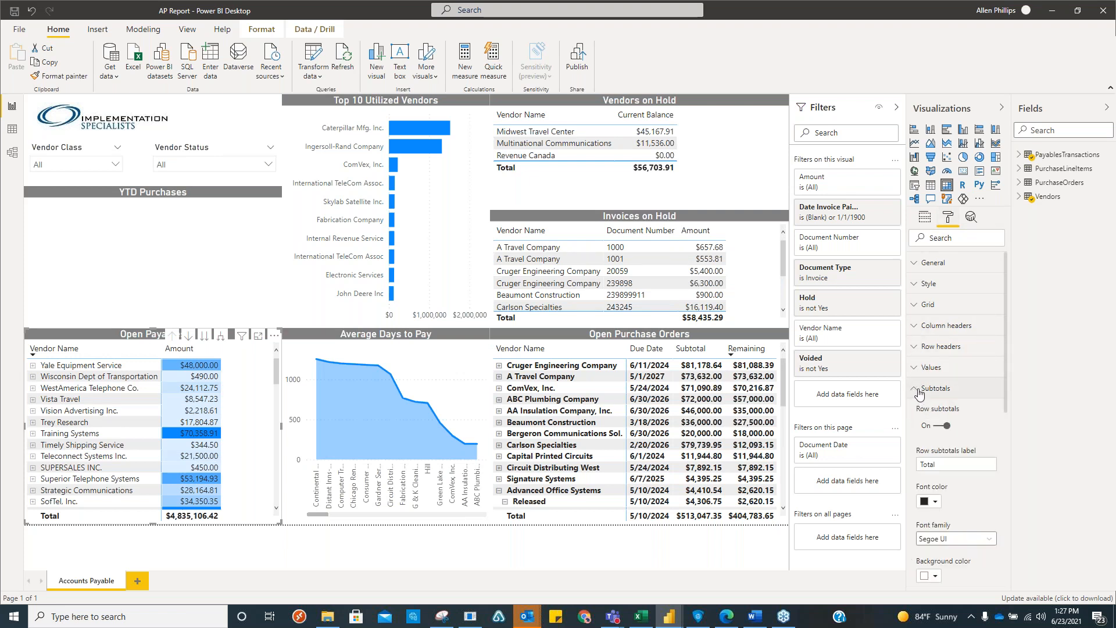
{"action": "left_click", "coordinate": [918, 368]}
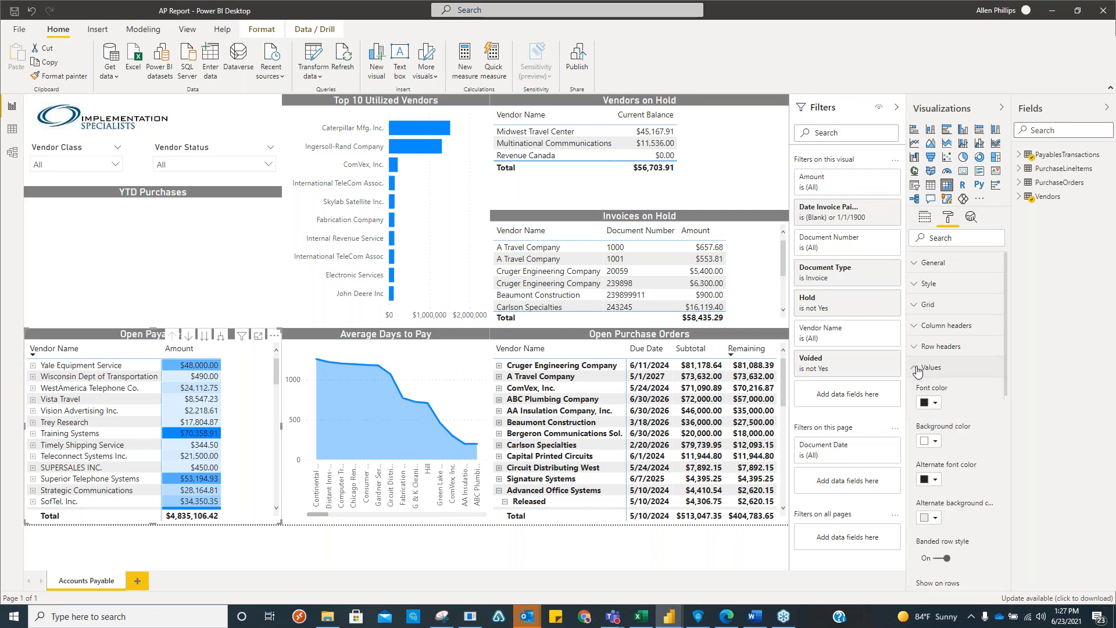
{"action": "scroll", "coordinate": [968, 440], "scroll_direction": "down", "scroll_amount": 2}
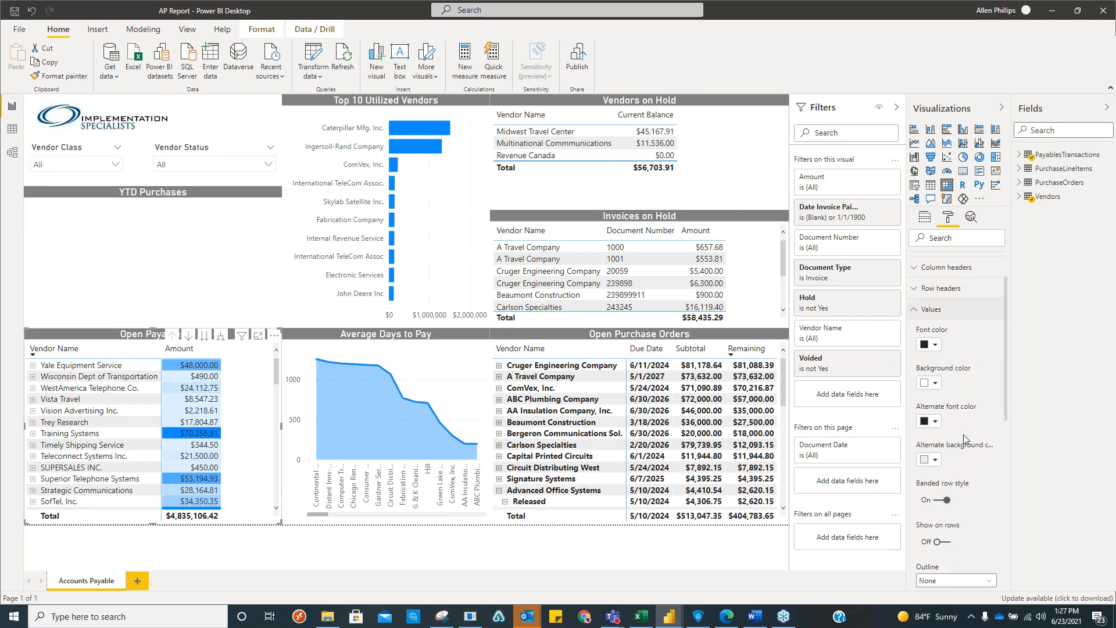
{"action": "scroll", "coordinate": [941, 389], "scroll_direction": "up", "scroll_amount": 2}
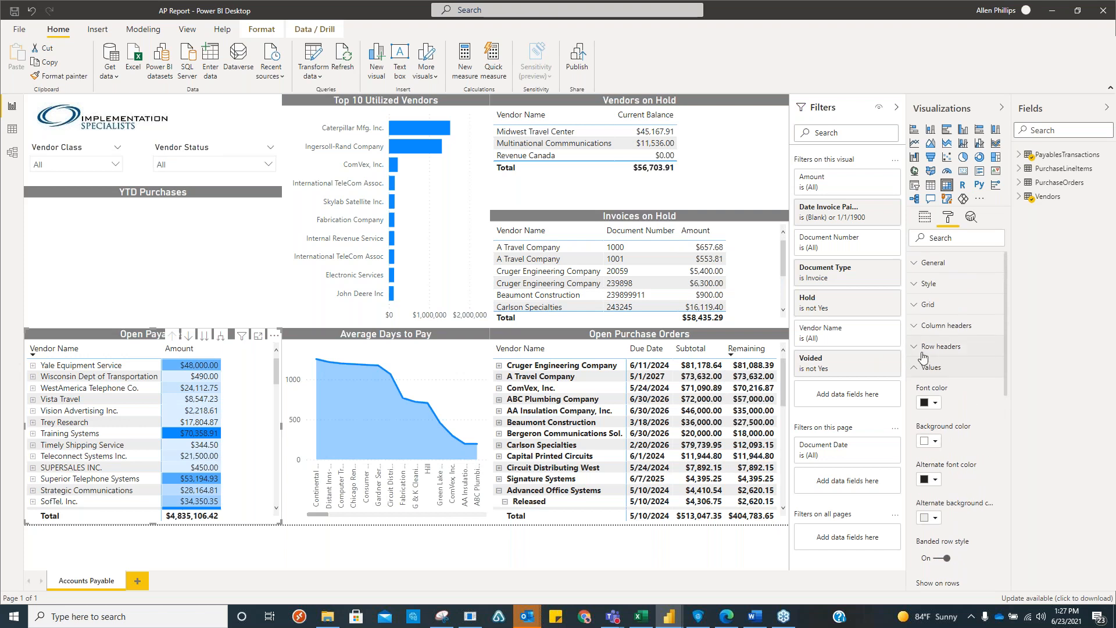
Set the Open Payables table's style to Bold header.
{"action": "left_click", "coordinate": [917, 284]}
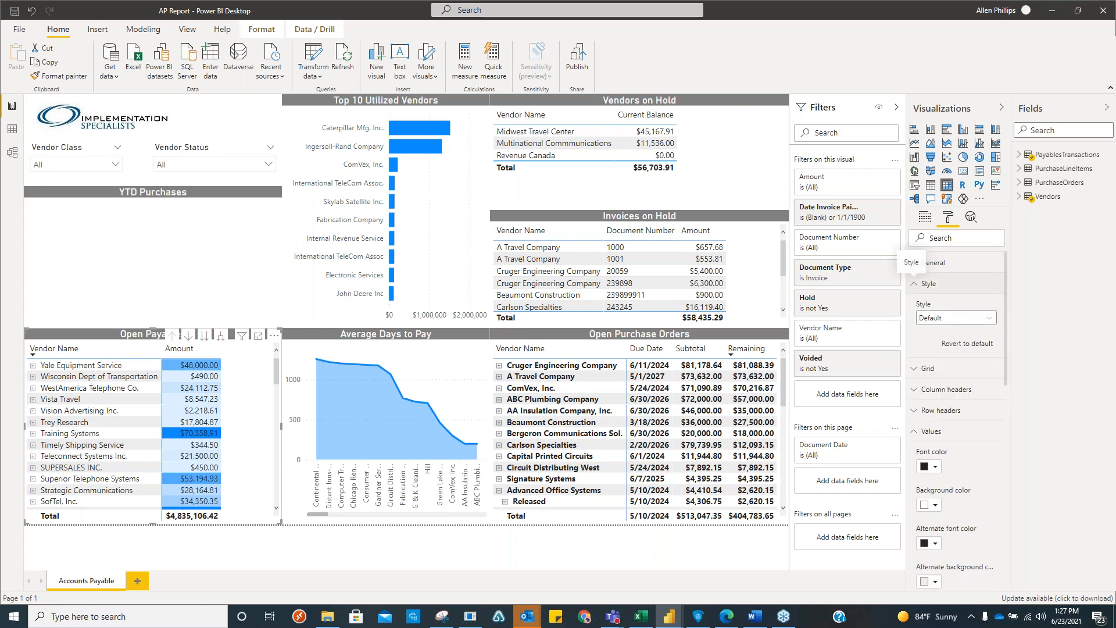
{"action": "left_click", "coordinate": [982, 318]}
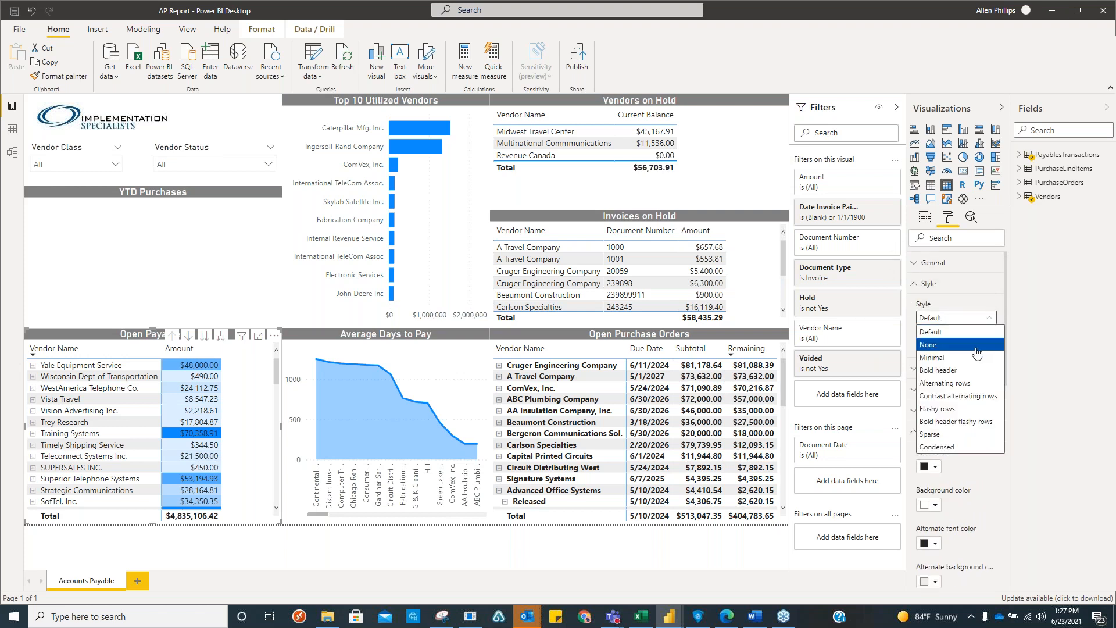
{"action": "left_click", "coordinate": [947, 372]}
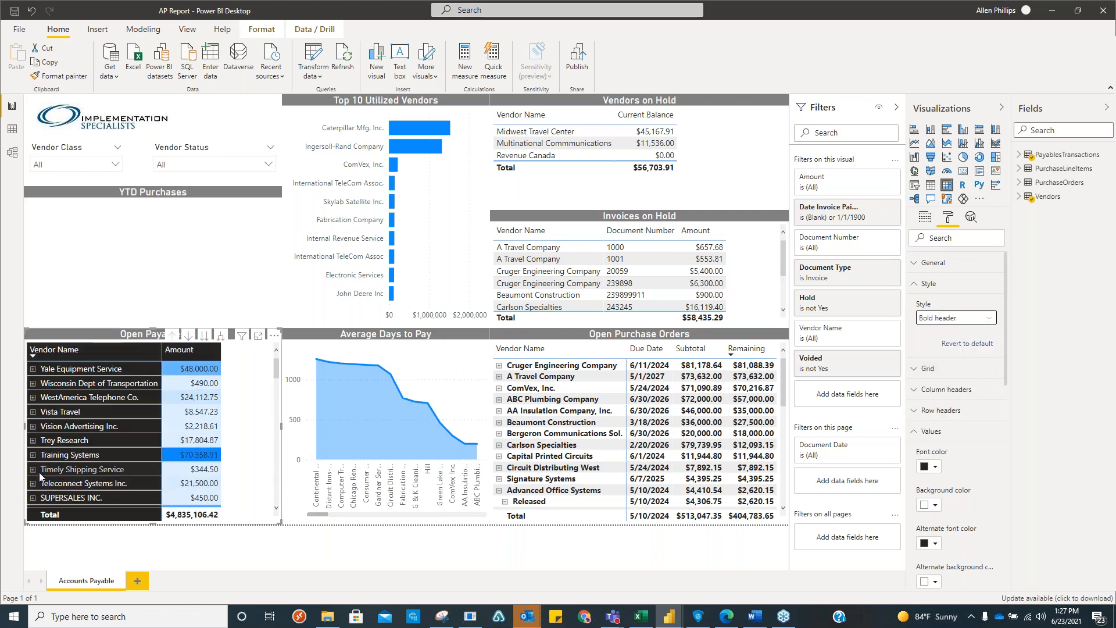
Set the Open Payables values' font color to gold and their background color to bright blue.
{"action": "left_click", "coordinate": [936, 467]}
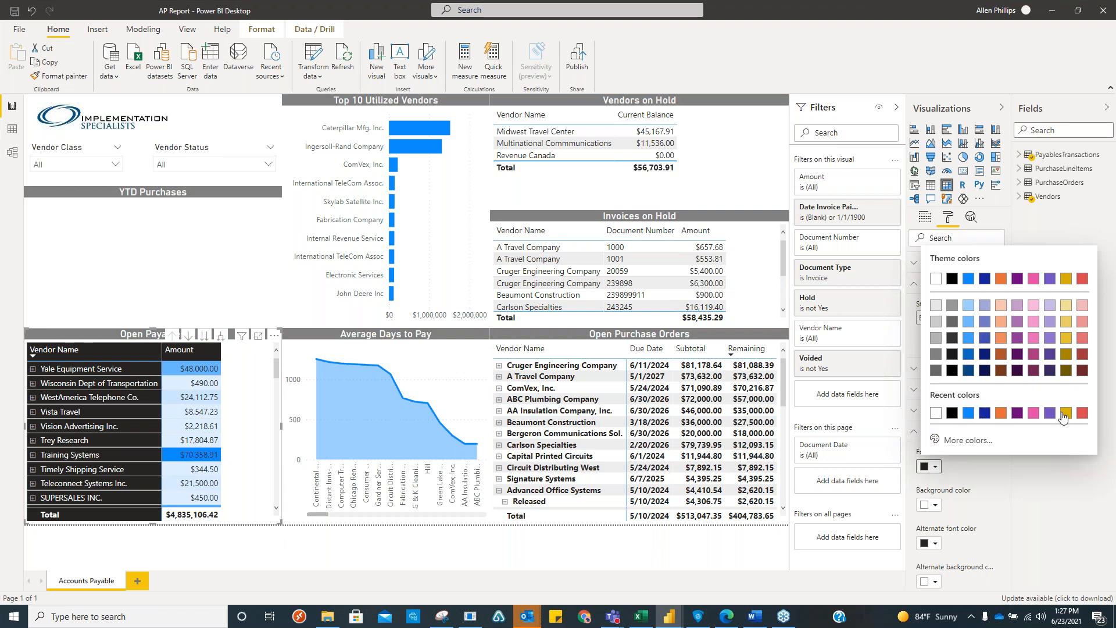
{"action": "left_click", "coordinate": [1065, 413]}
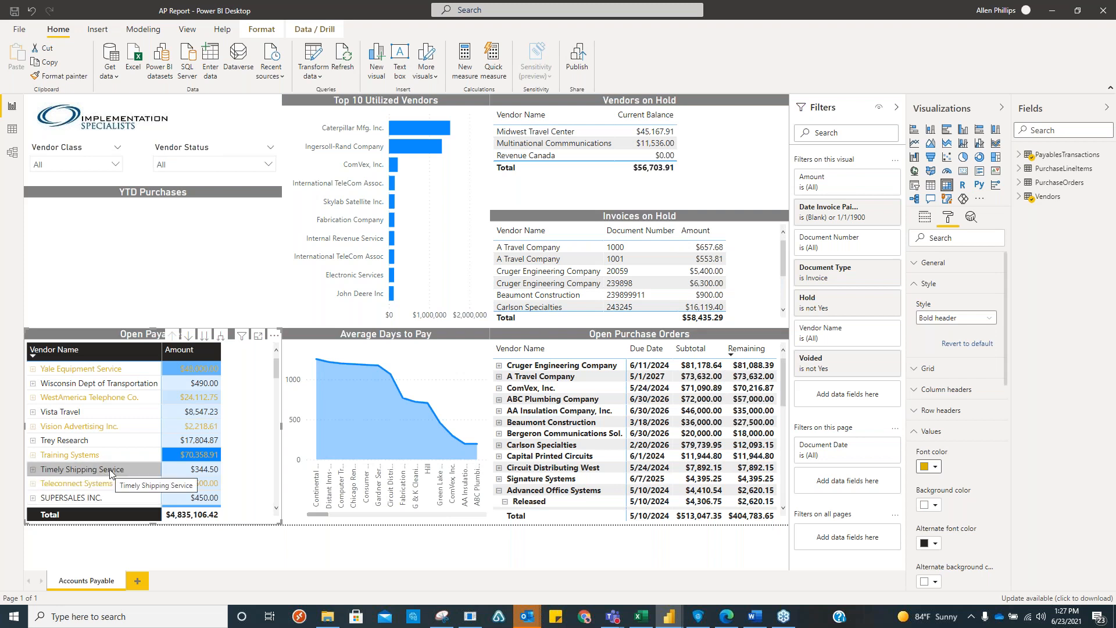
{"action": "left_click", "coordinate": [936, 505]}
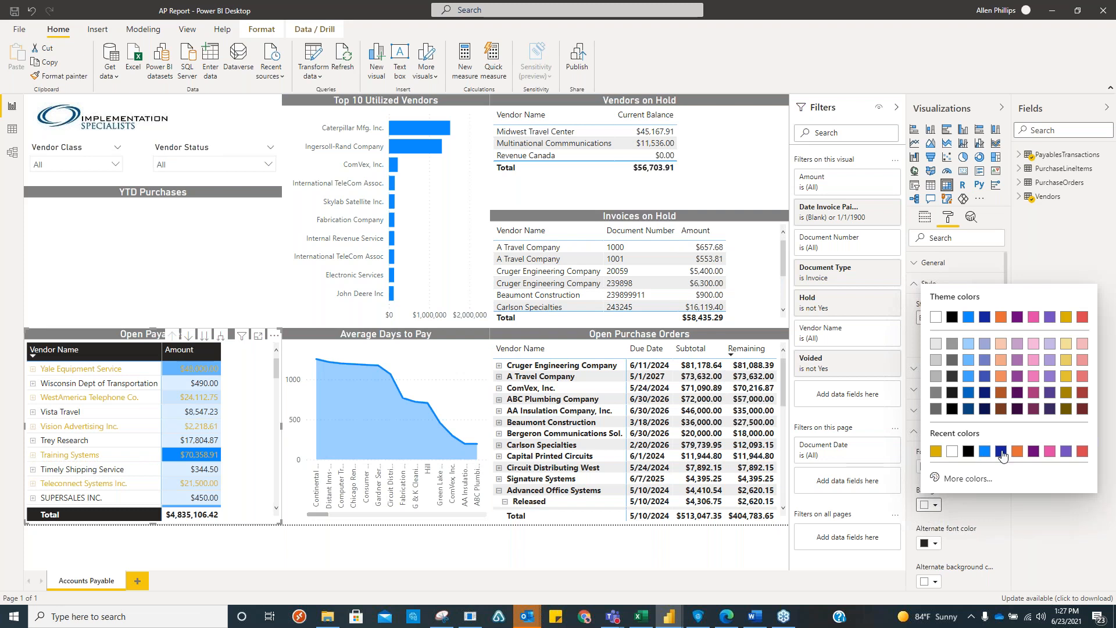
{"action": "left_click", "coordinate": [986, 453]}
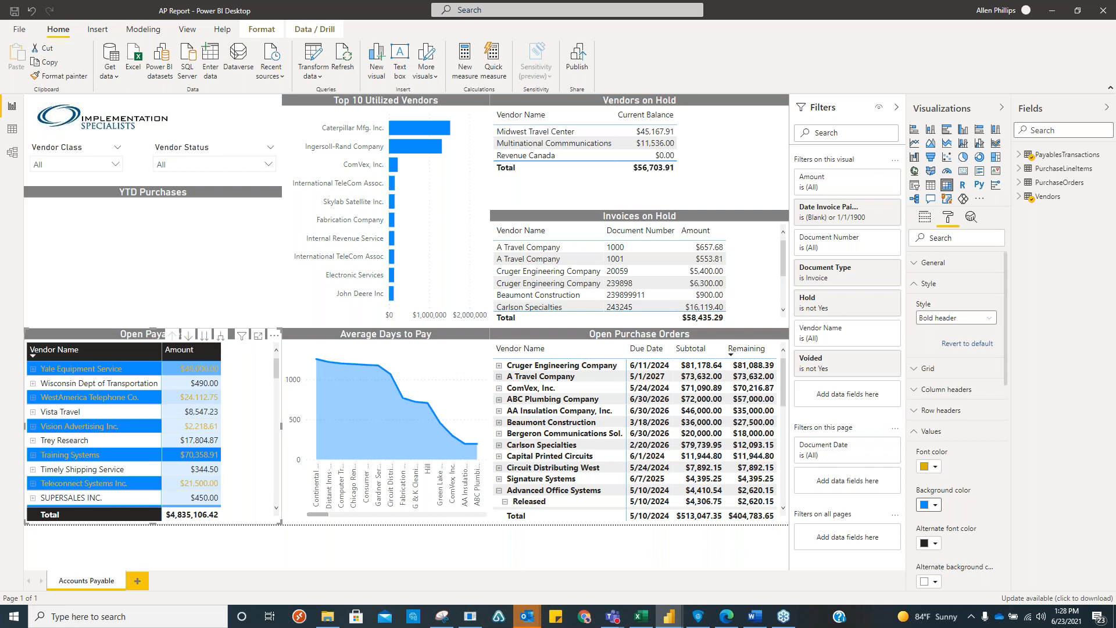
Revert the Open Payables table's style and value formatting to their defaults.
{"action": "left_click", "coordinate": [963, 345]}
{"action": "scroll", "coordinate": [963, 346], "scroll_direction": "down", "scroll_amount": 8}
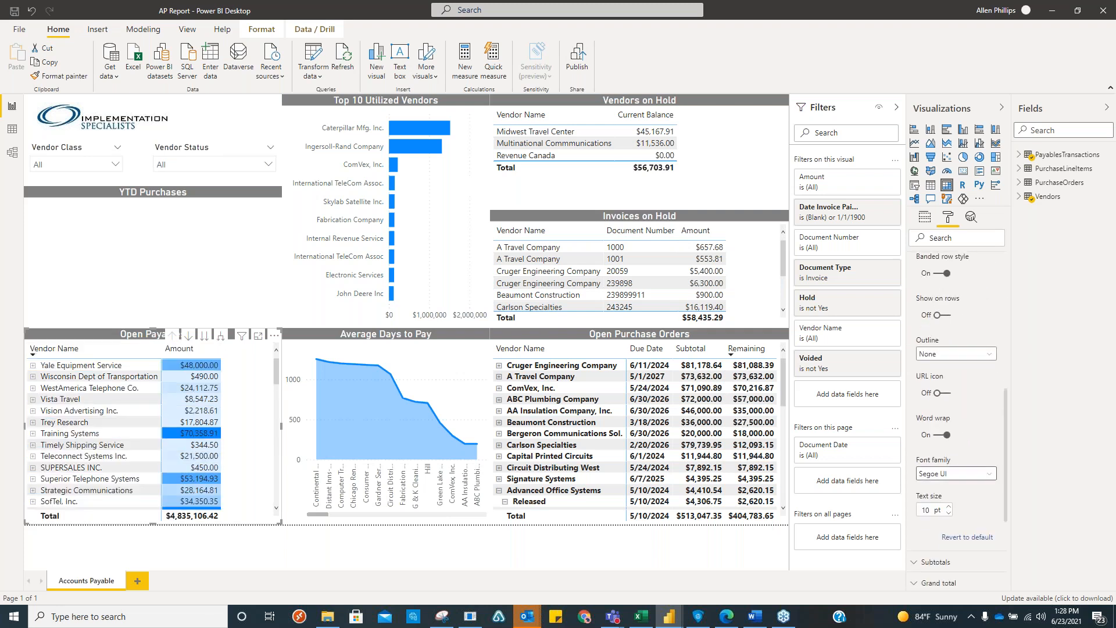
{"action": "left_click", "coordinate": [965, 538]}
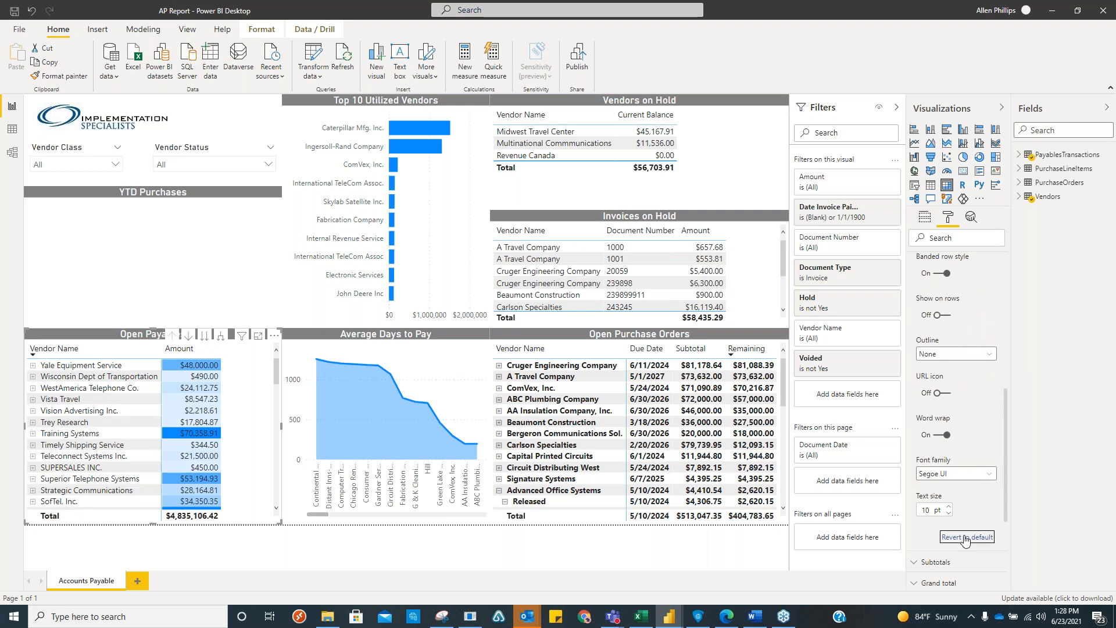
{"action": "scroll", "coordinate": [962, 511], "scroll_direction": "up", "scroll_amount": 6}
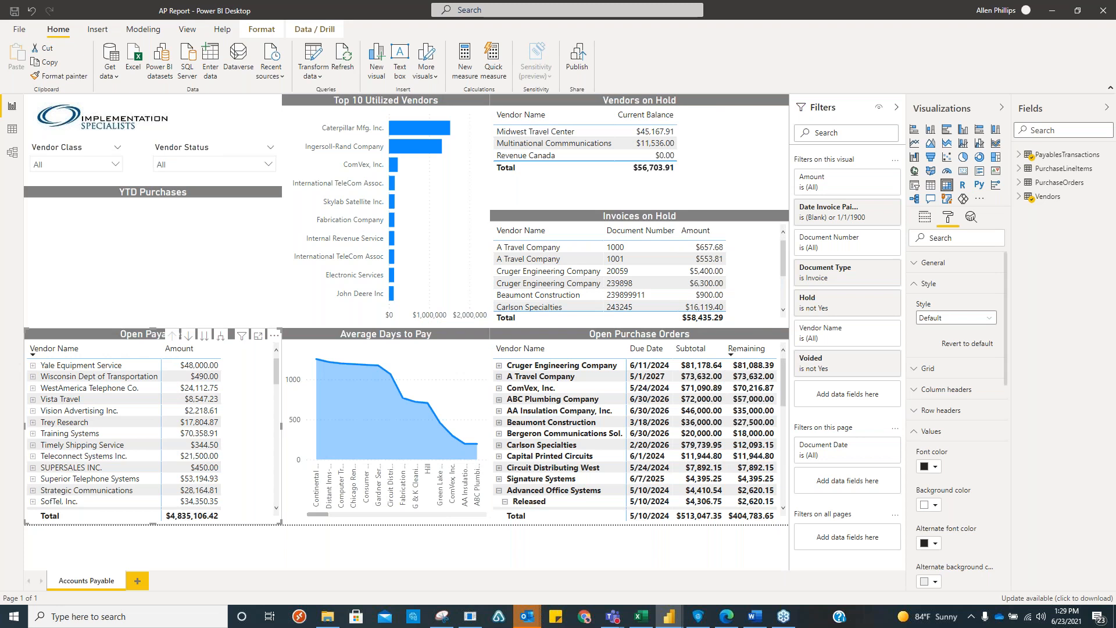
Save a copy of the report in Downloads as AP Report V2 AWP.
{"action": "left_click", "coordinate": [21, 30]}
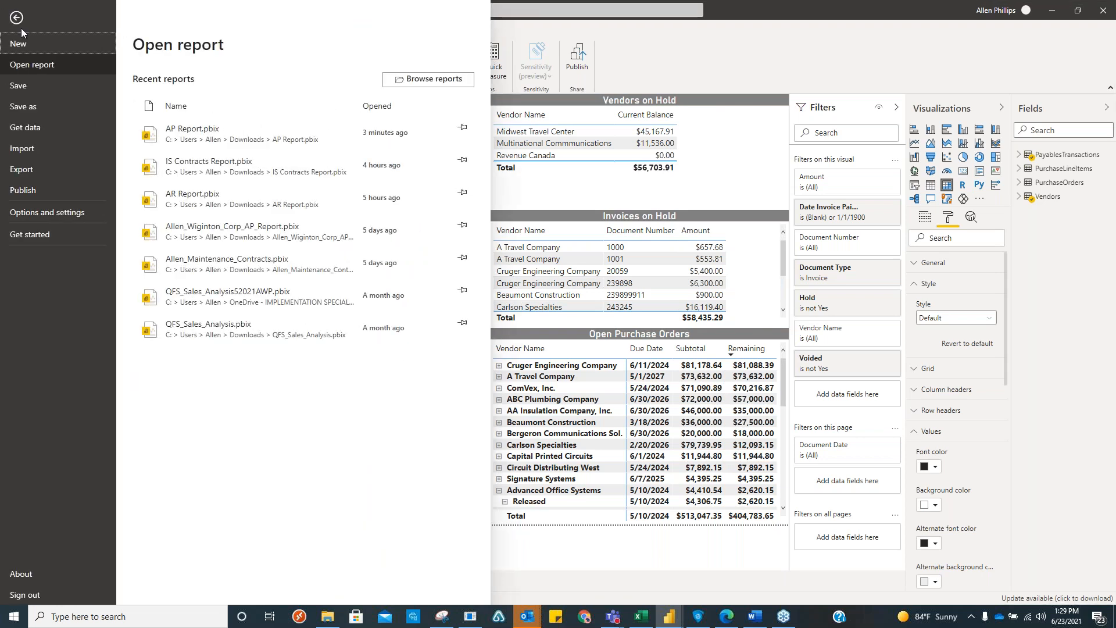
{"action": "left_click", "coordinate": [25, 110]}
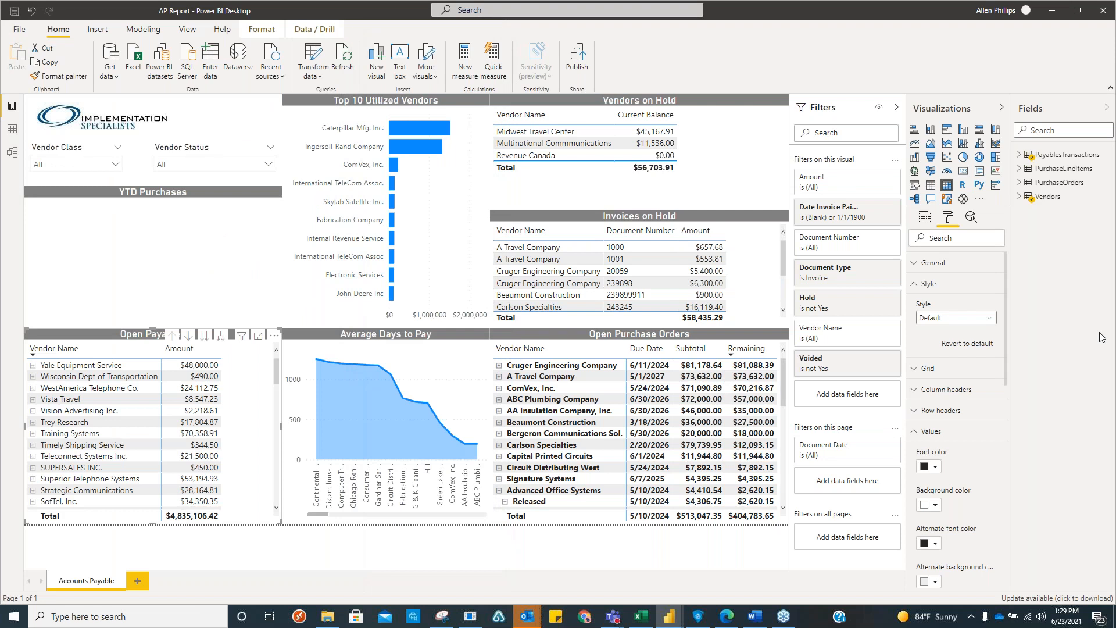
{"action": "left_click", "coordinate": [412, 311]}
{"action": "type", "text": "V"}
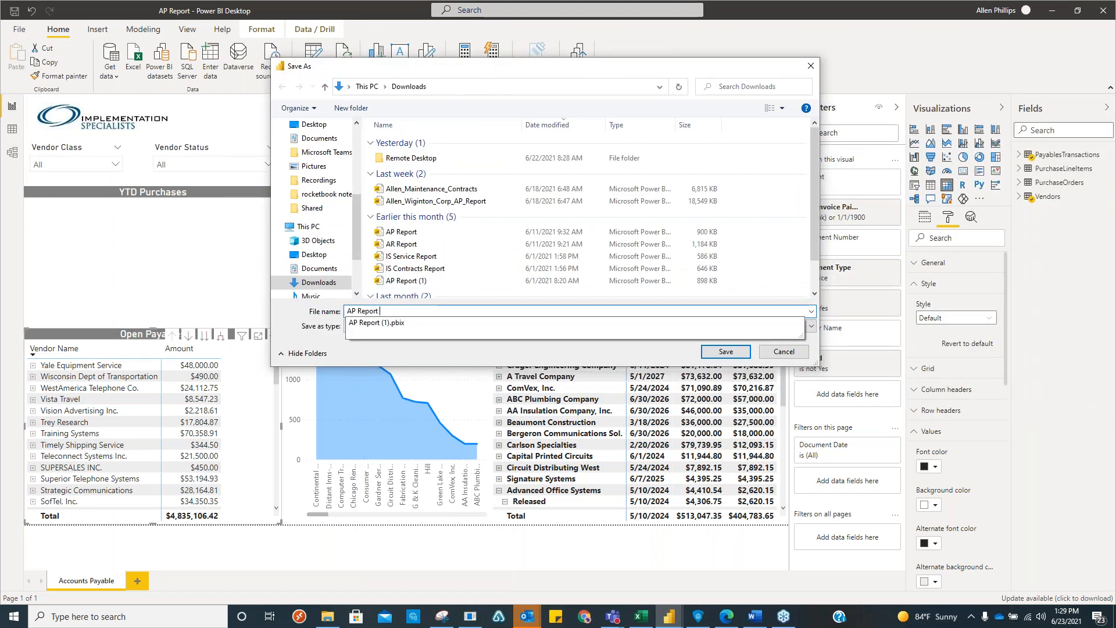
{"action": "type", "text": "2 AWP"}
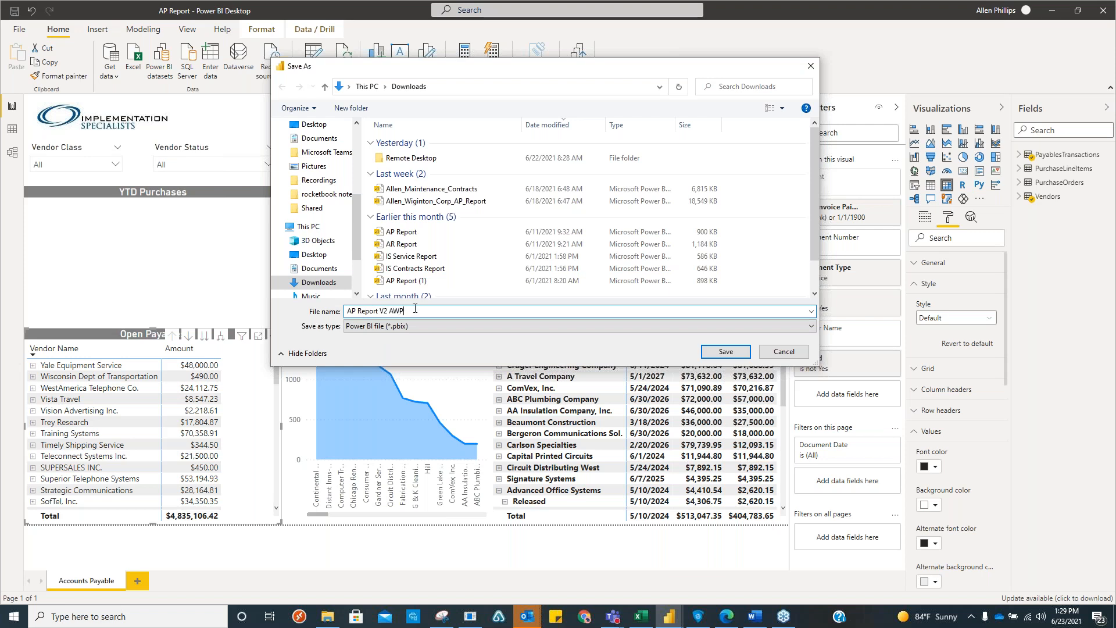
{"action": "left_click", "coordinate": [725, 351]}
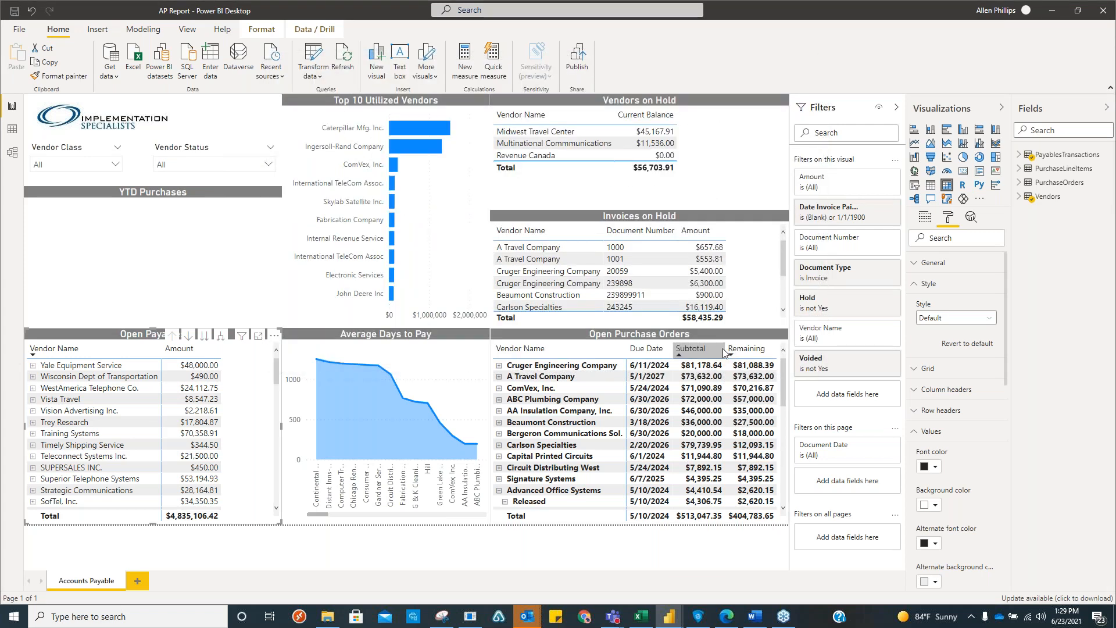